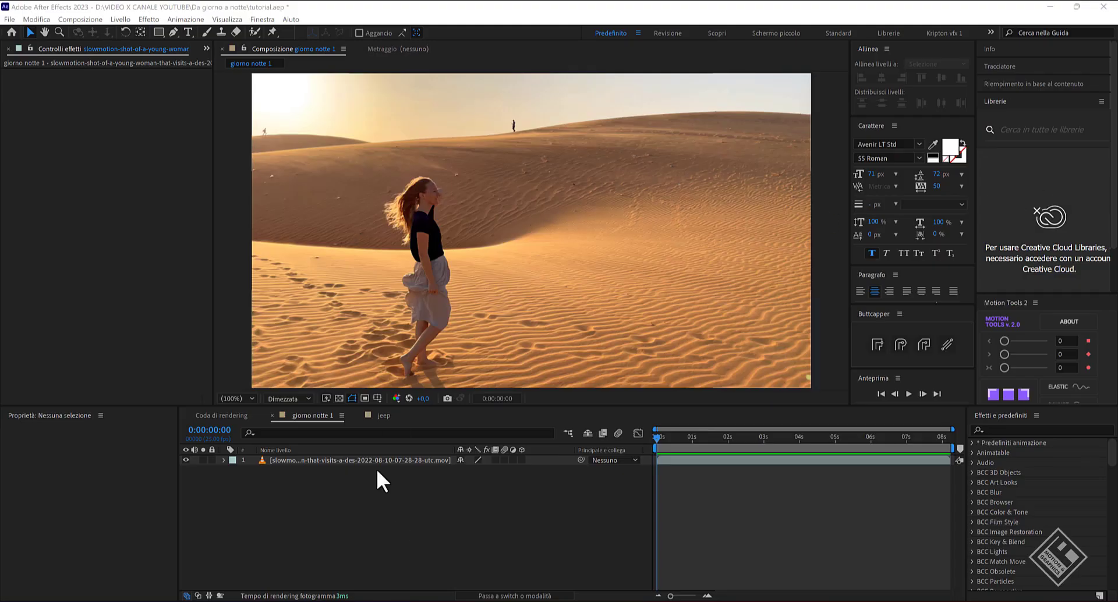
click(396, 521)
key(space)
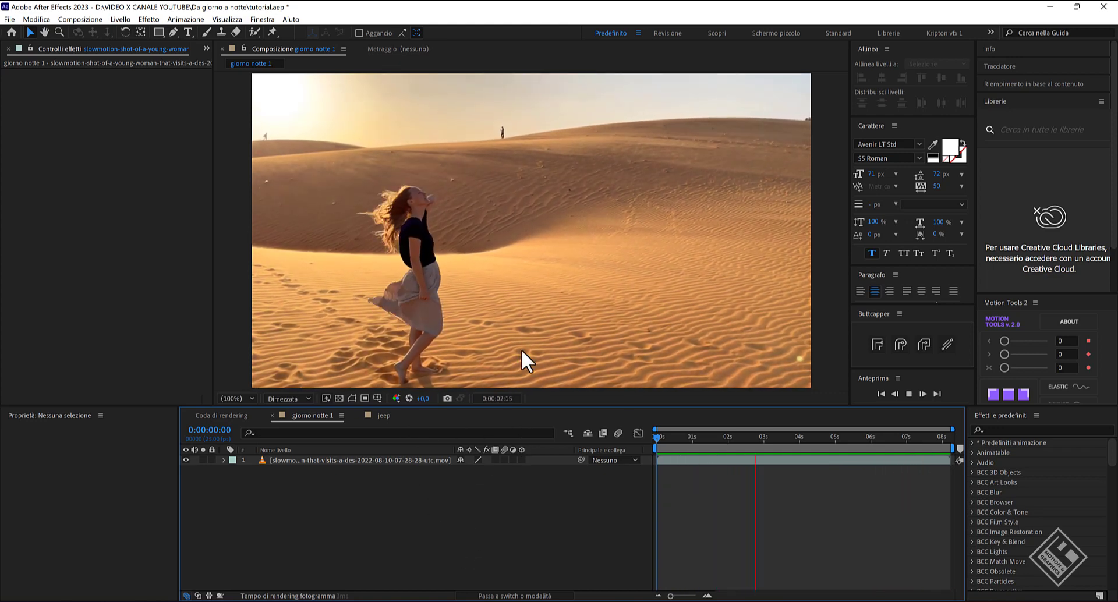
click(909, 393)
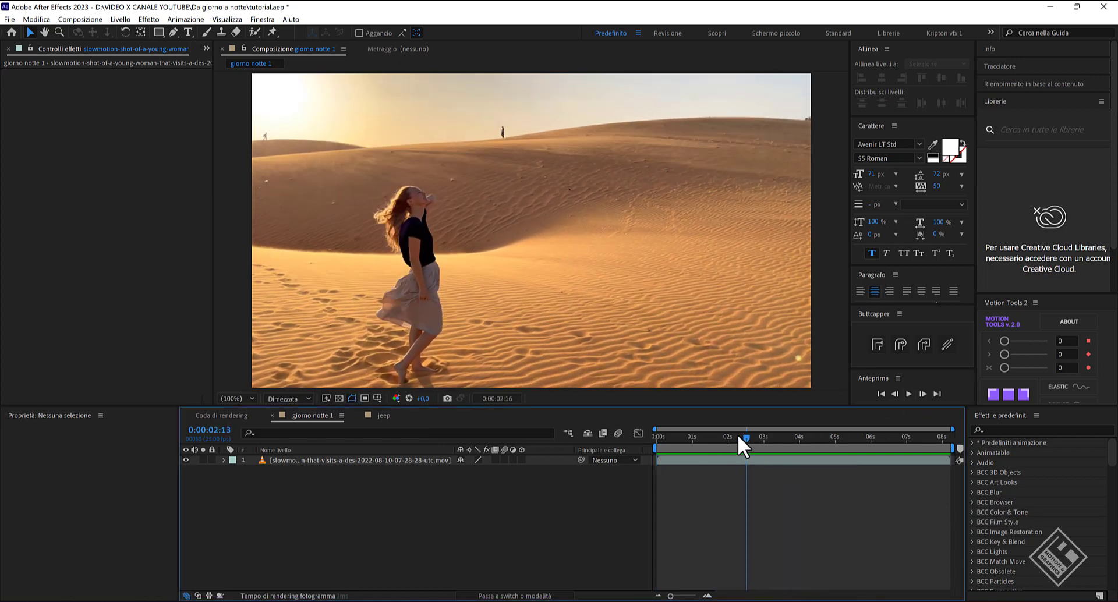
drag(788, 437, 658, 435)
click(295, 460)
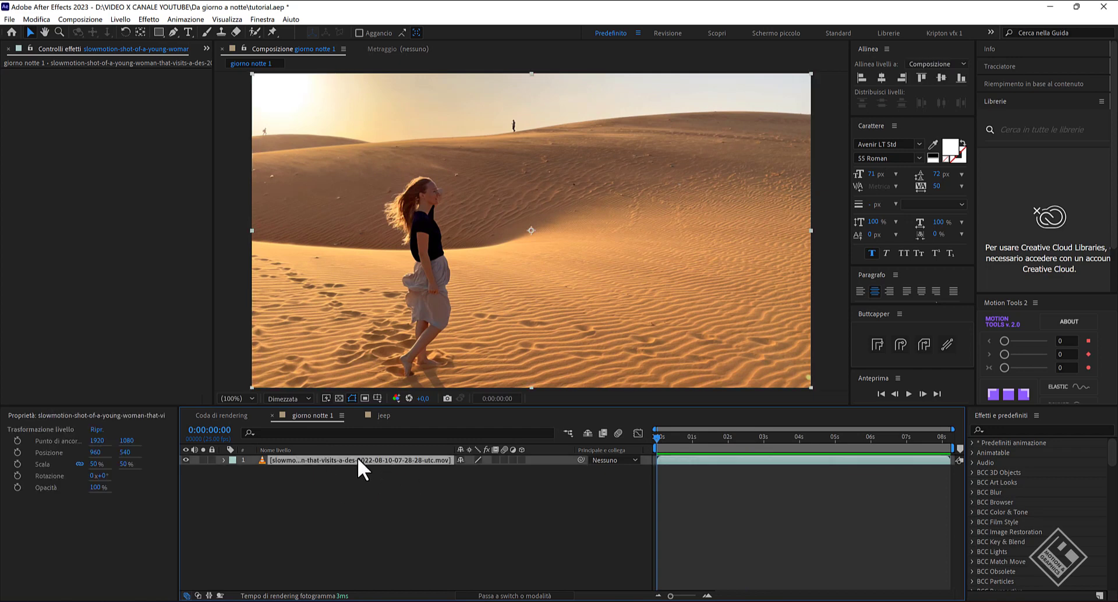
Step: Add a new adjustment layer and name it 'metodo 1'
right_click(431, 516)
mouse_move(544, 387)
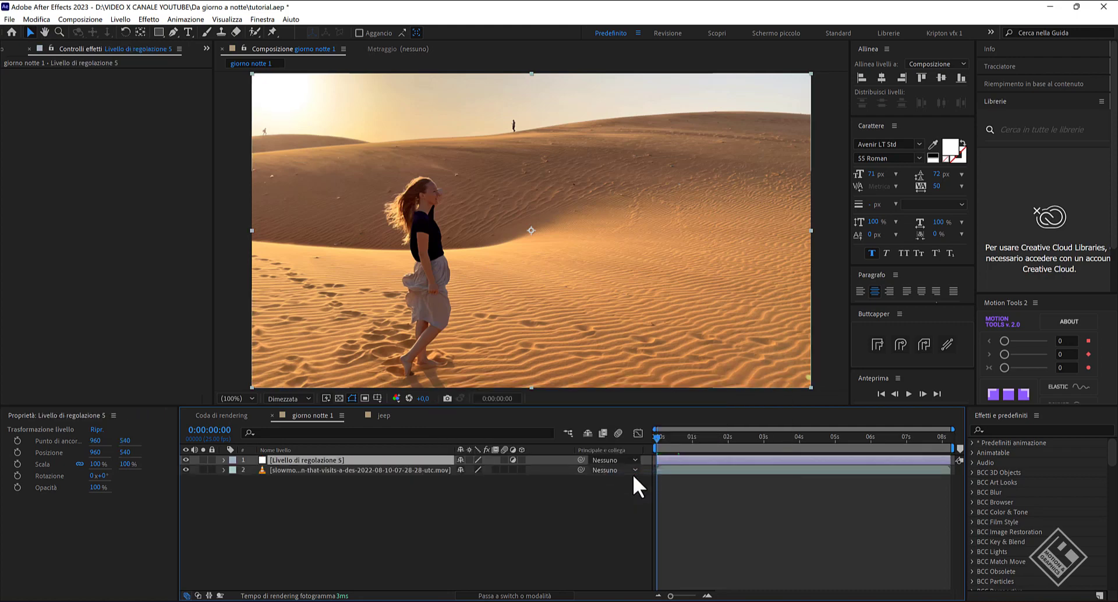
key(Return)
text(metodo 1)
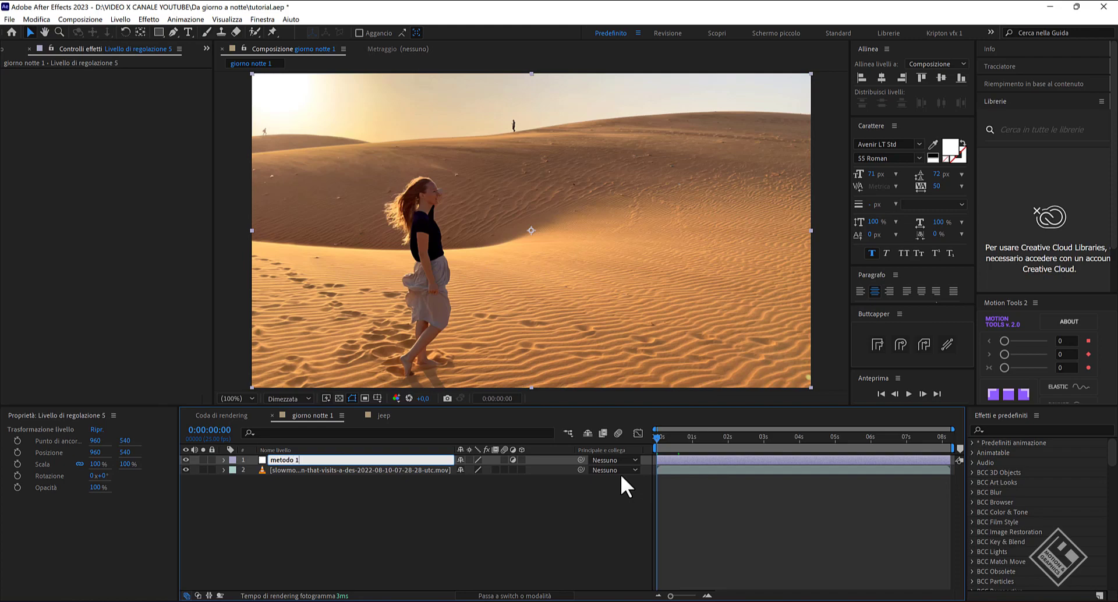
key(Return)
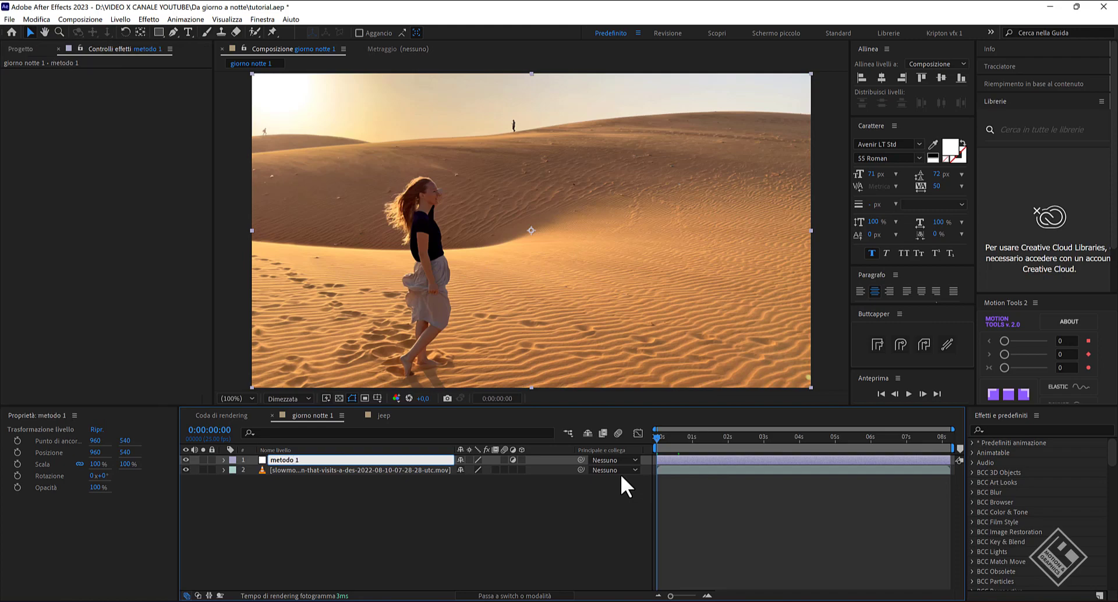
Step: Apply Curves to metodo 1 and drag its white point down to darken the clip
key(ctrl+space)
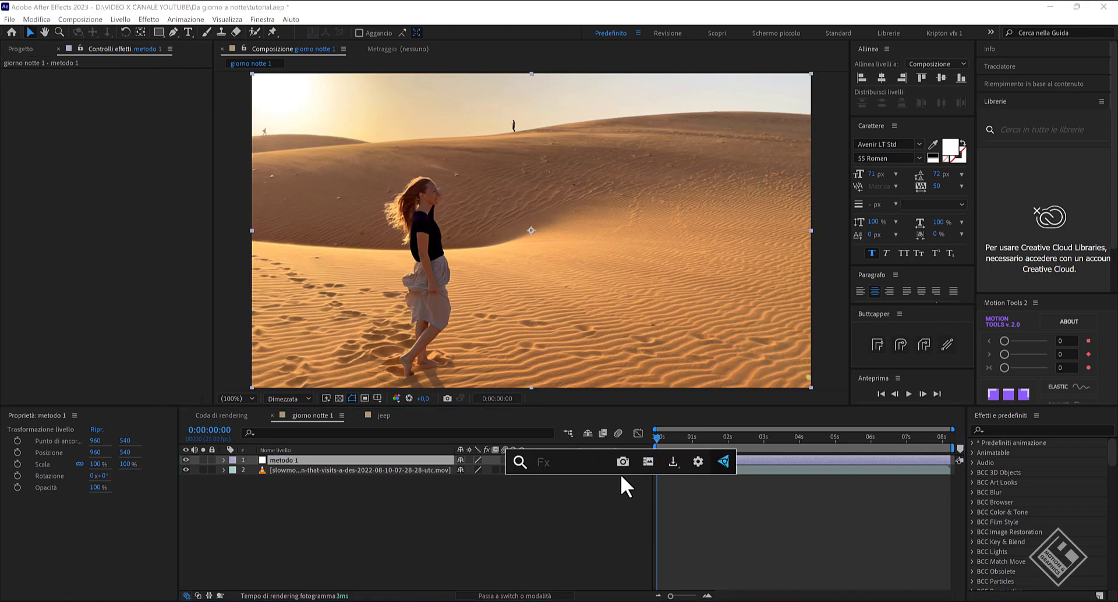
text(curv)
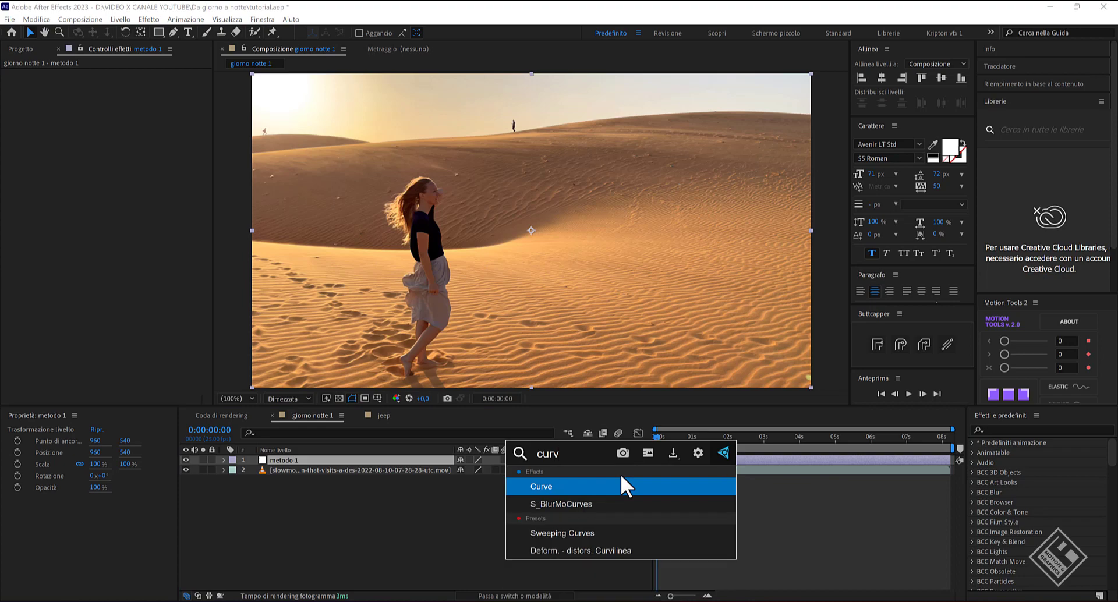
key(Return)
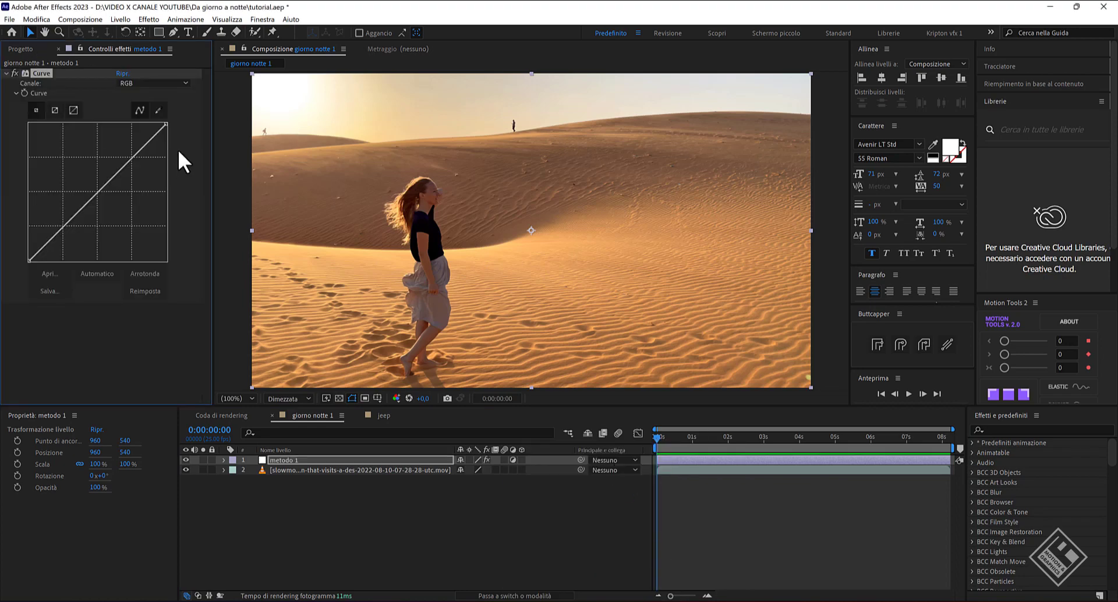
drag(166, 123, 170, 192)
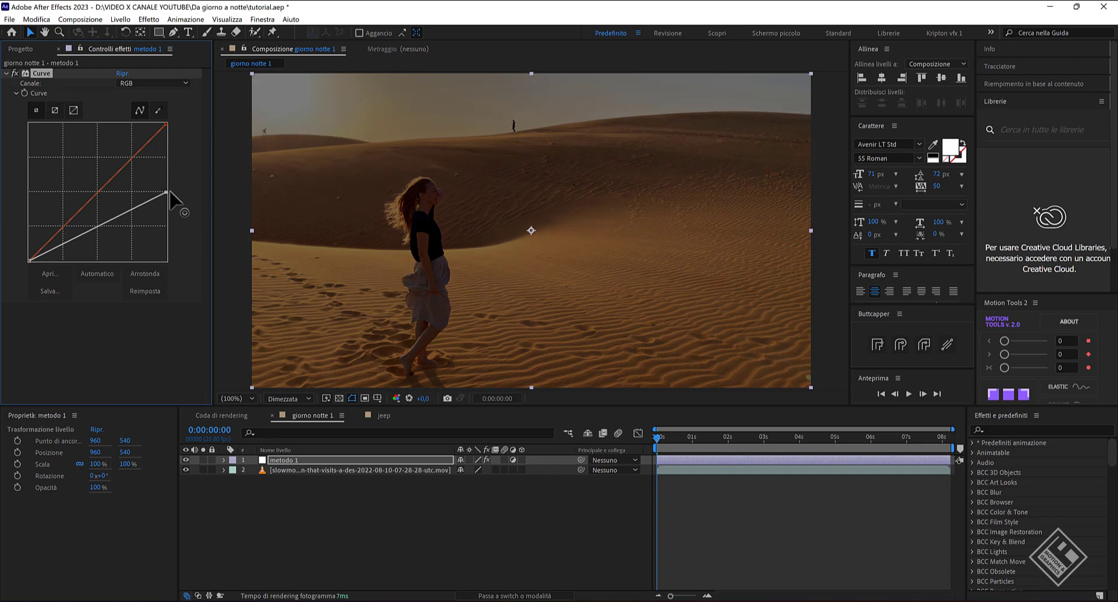
Step: Add the Tinta effect to metodo 1 to turn the clip grey
click(328, 461)
key(ctrl+space)
text(tint)
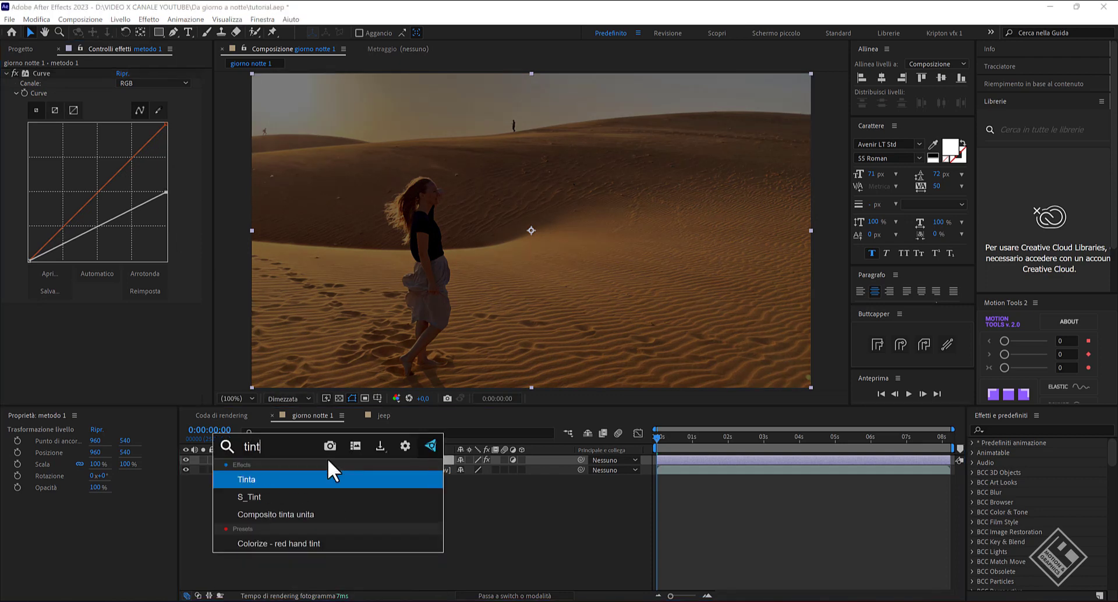
text(a)
key(Return)
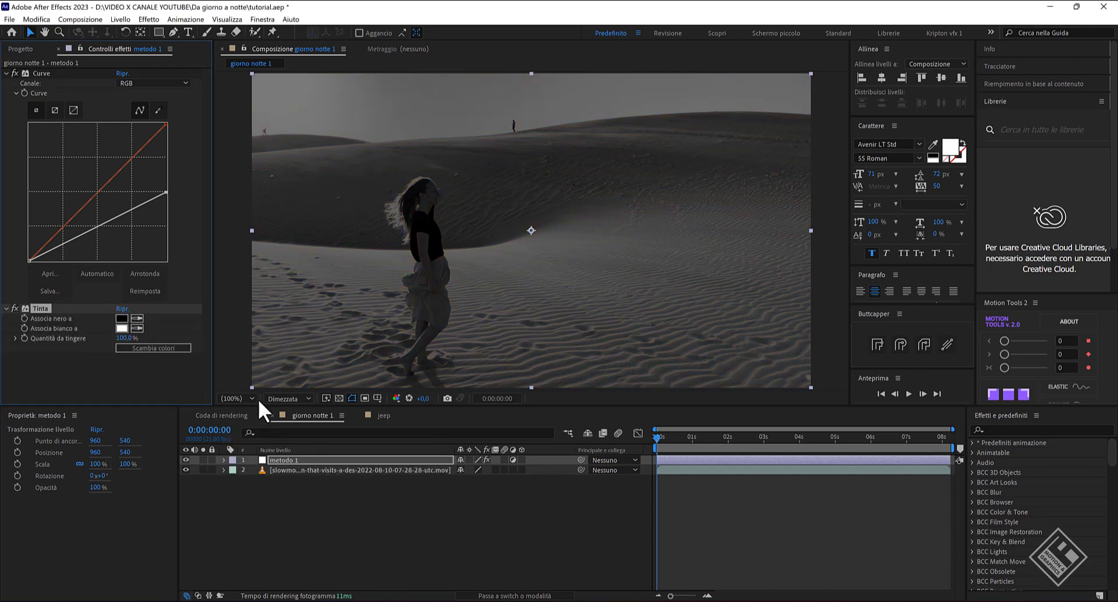
Step: Map Tint's white to a dark blue and raise the Curves white point to brighten
click(120, 330)
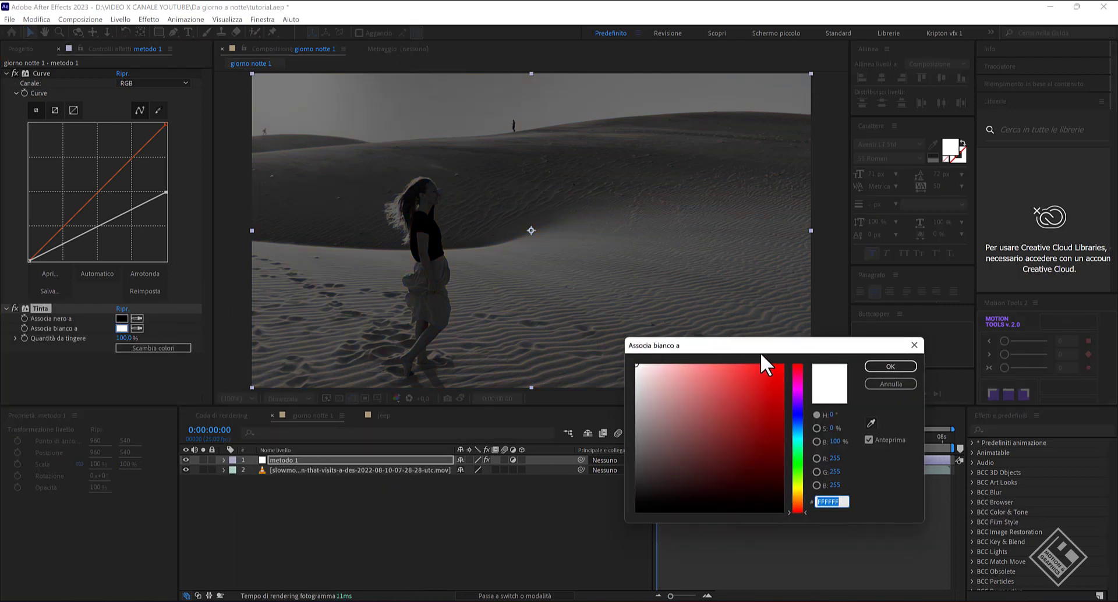
drag(760, 348, 728, 153)
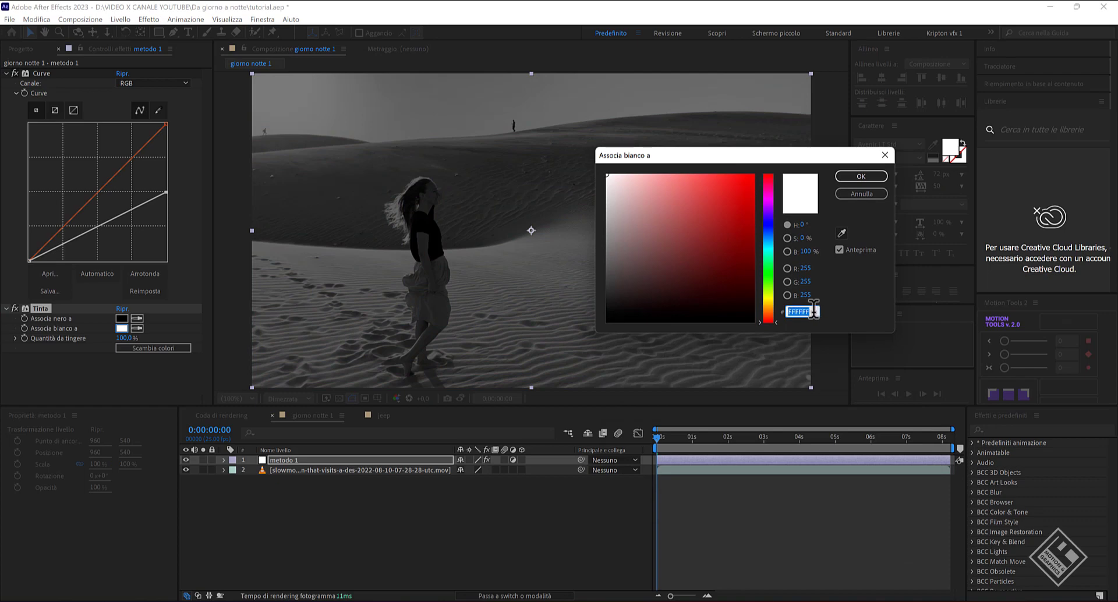
text(4)
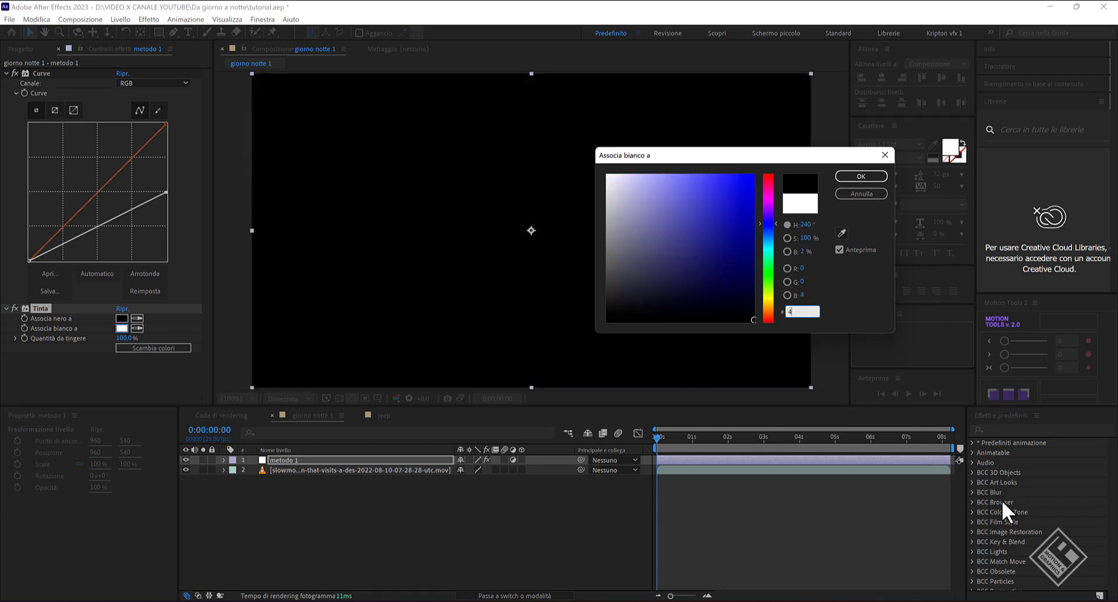
text(572)
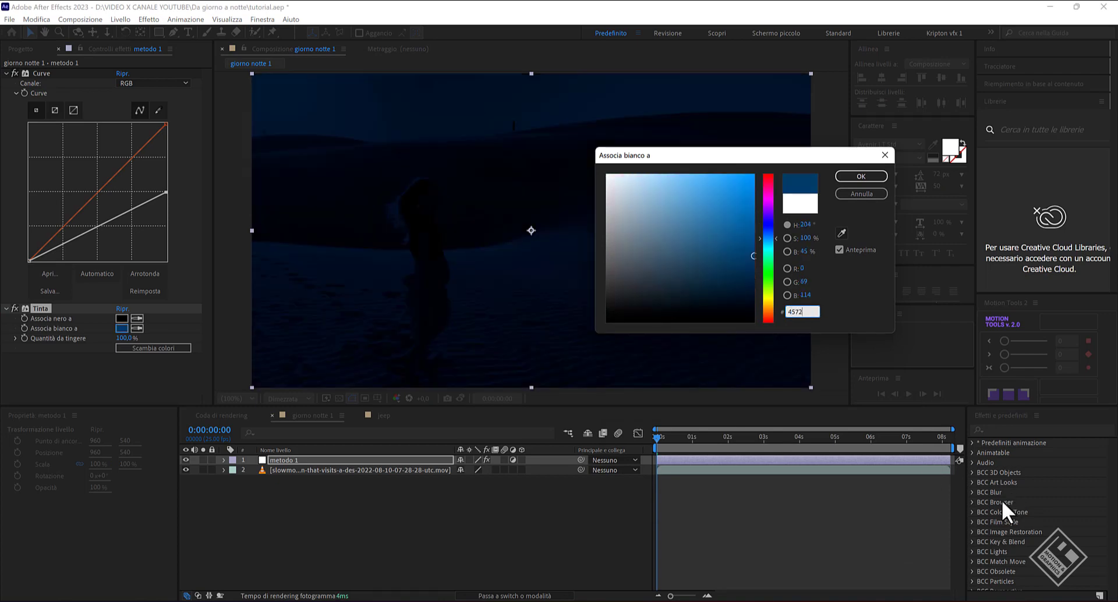
text(c4)
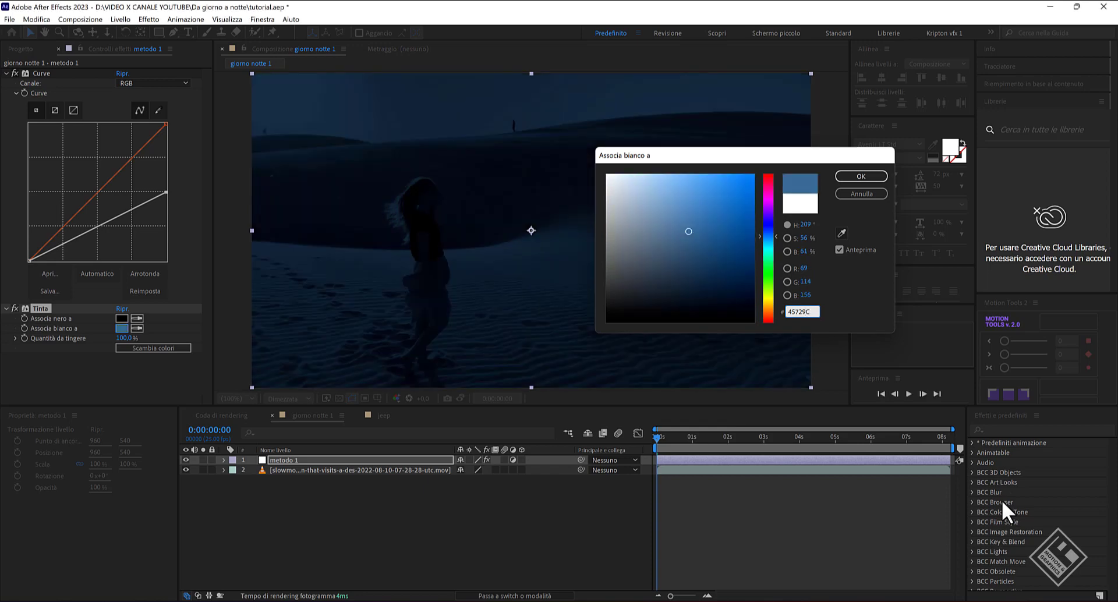
key(Return)
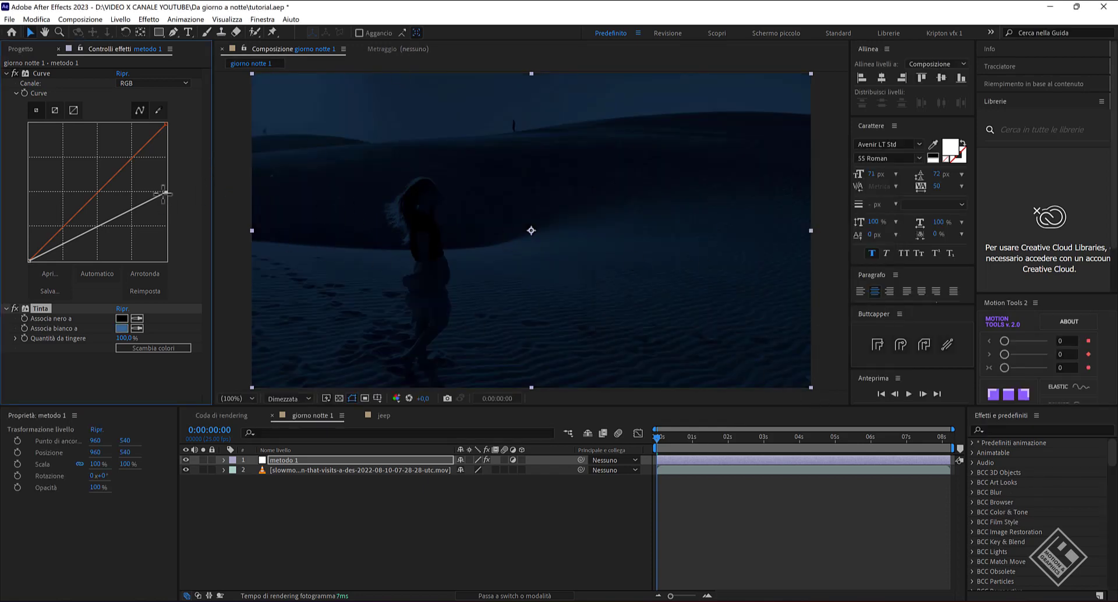
drag(165, 192, 182, 139)
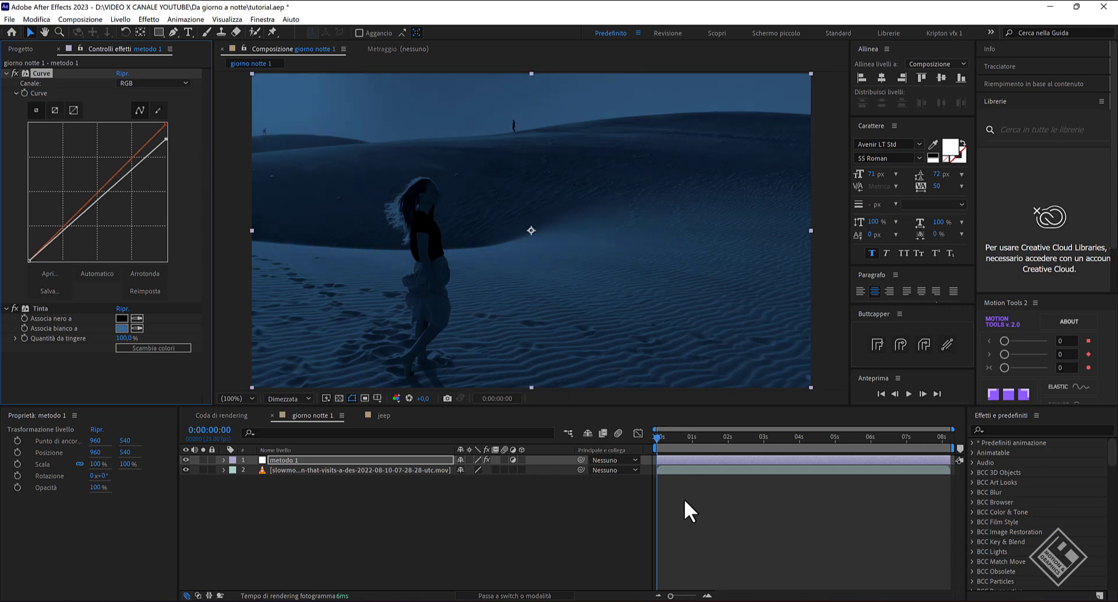
Step: Preview, change the white mapping to brighter blue 3980C2, then hide metodo 1
key(space)
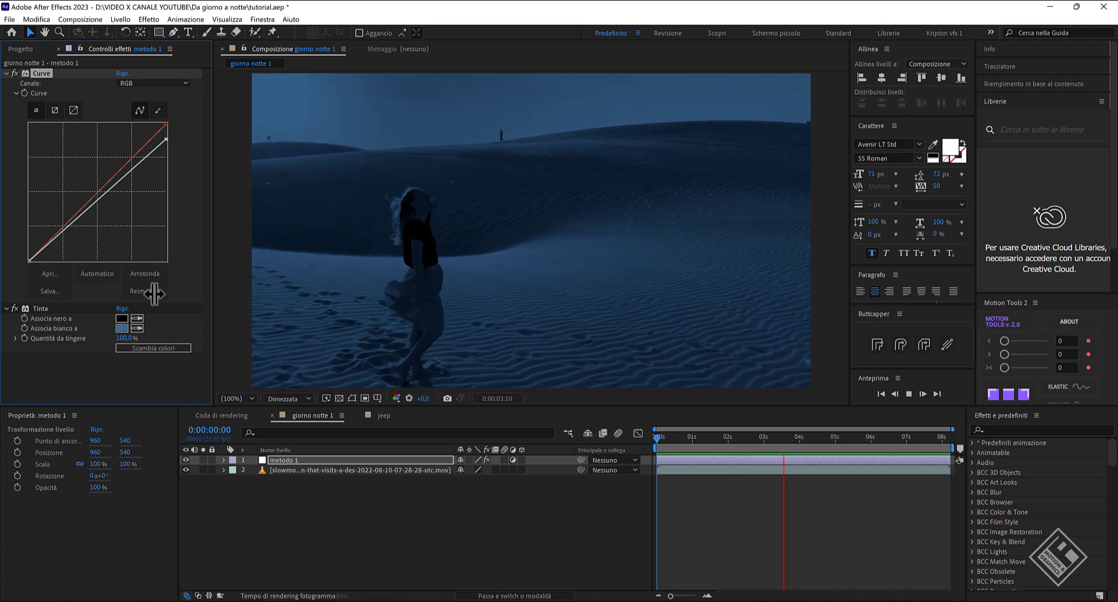
click(122, 328)
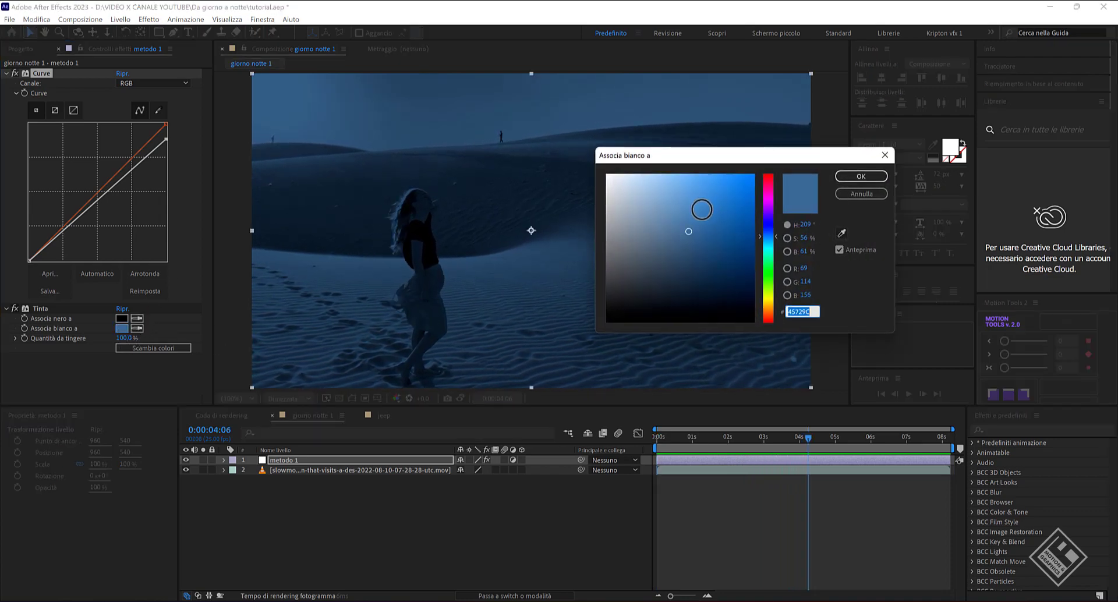
drag(702, 209, 709, 208)
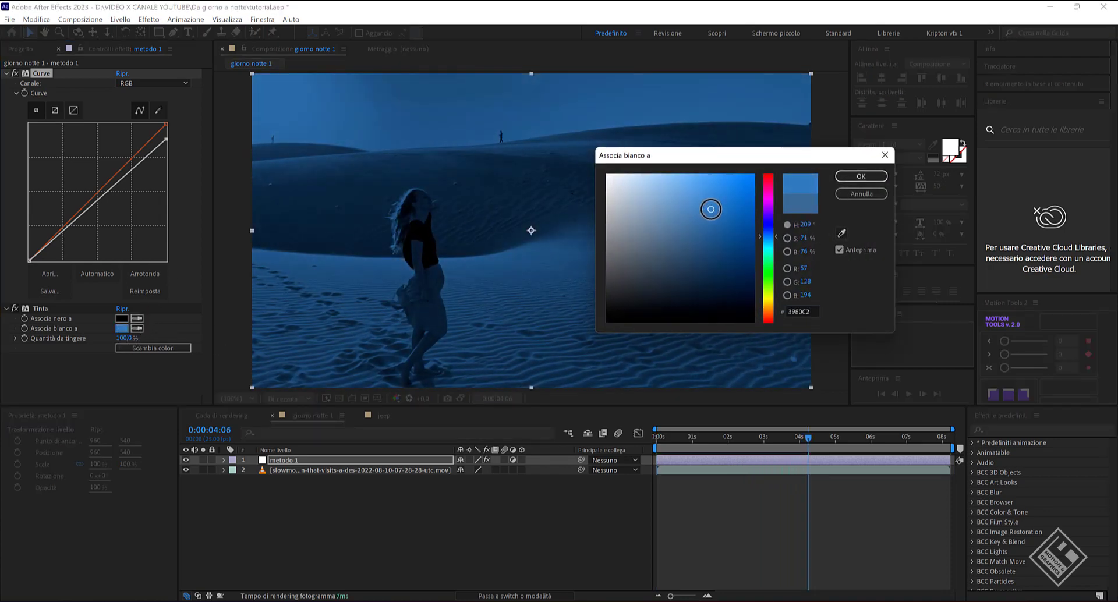
click(861, 176)
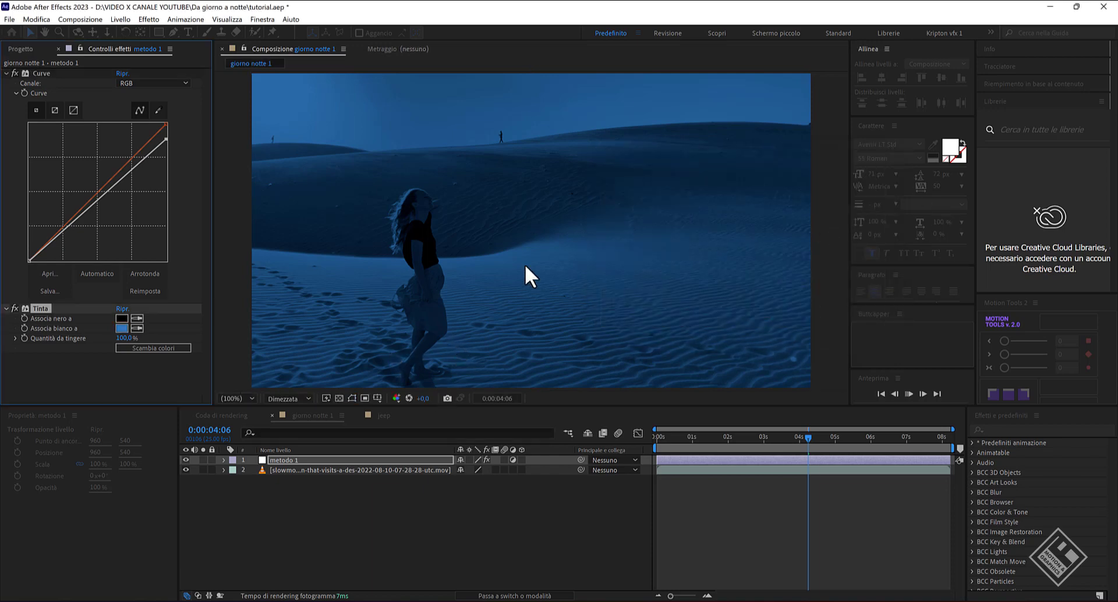
key(space)
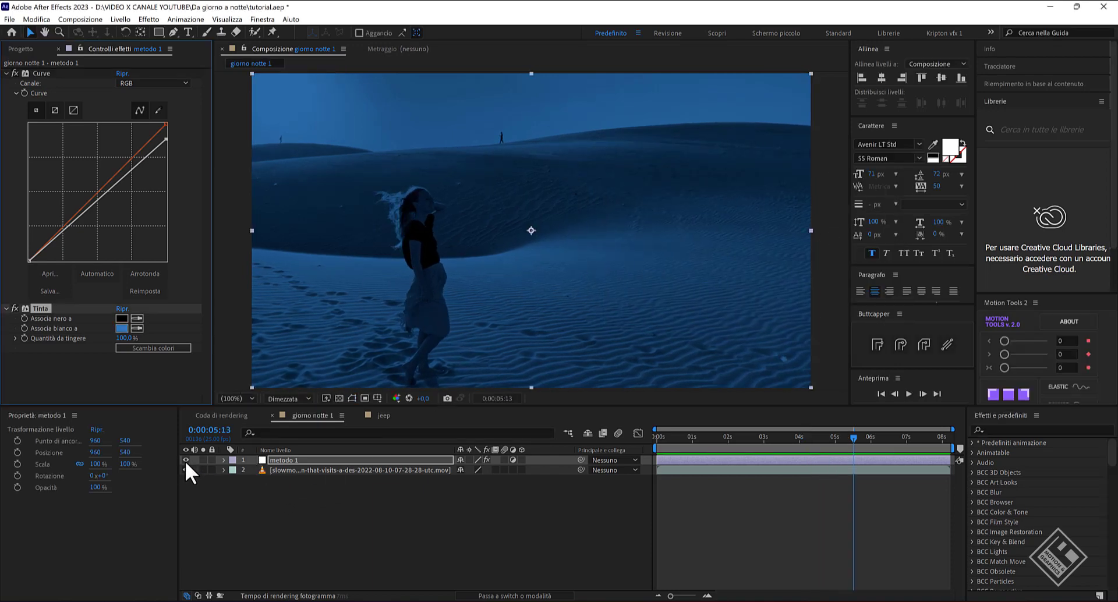
click(185, 460)
right_click(343, 533)
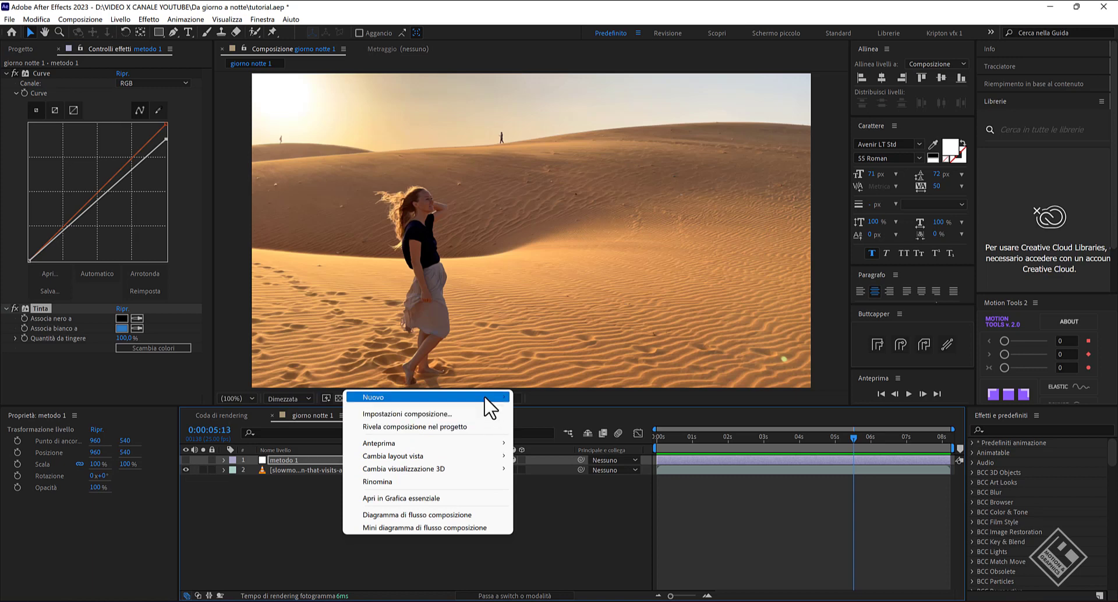
Step: Add another adjustment layer and name it 'metodo 2'
mouse_move(490, 398)
click(573, 487)
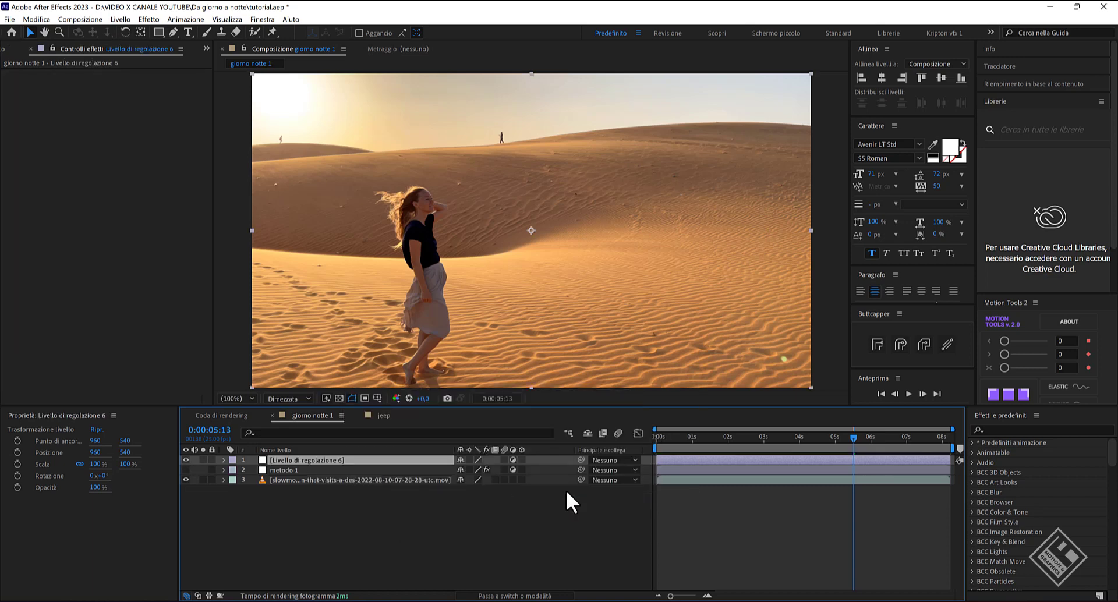
key(Return)
text(metodo 2)
key(Return)
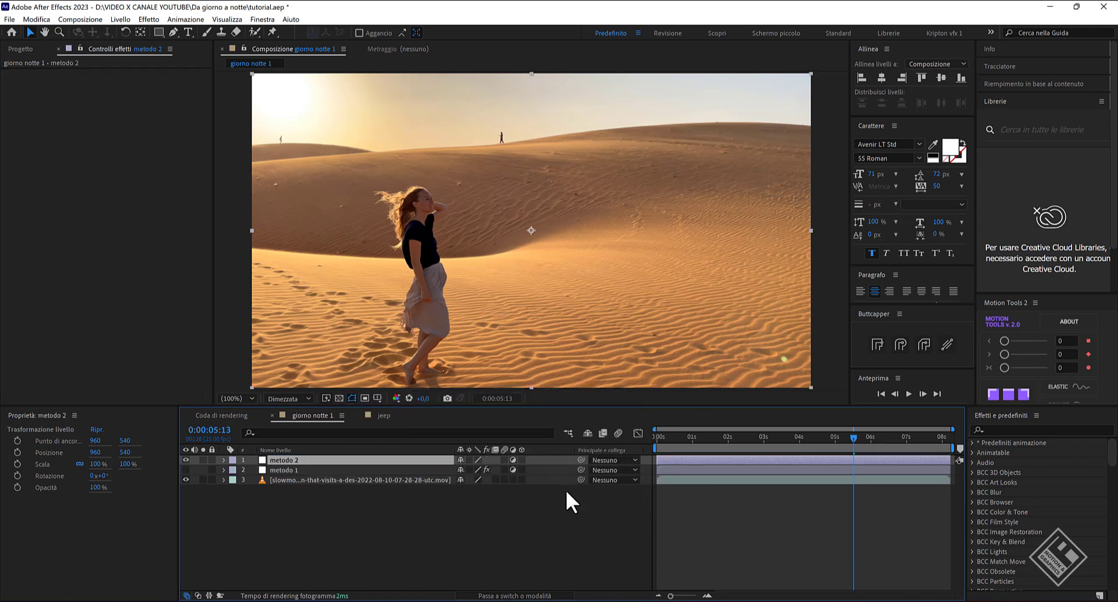
Step: Apply Colore Lumetri to metodo 2 and expand its Correzione di base section
key(ctrl+space)
text(colore)
key(Down)
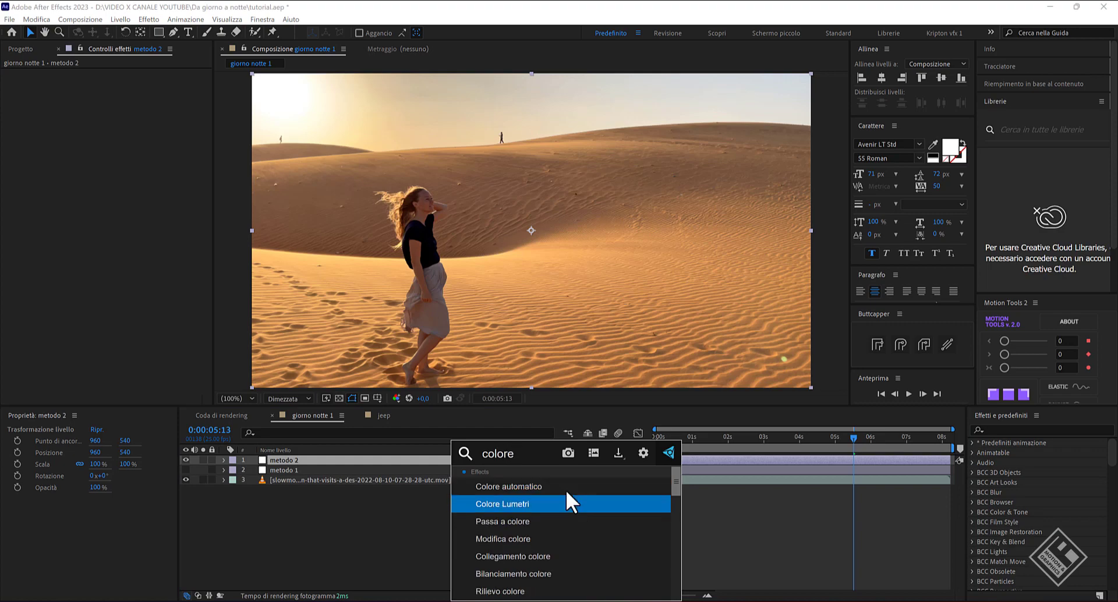
key(Return)
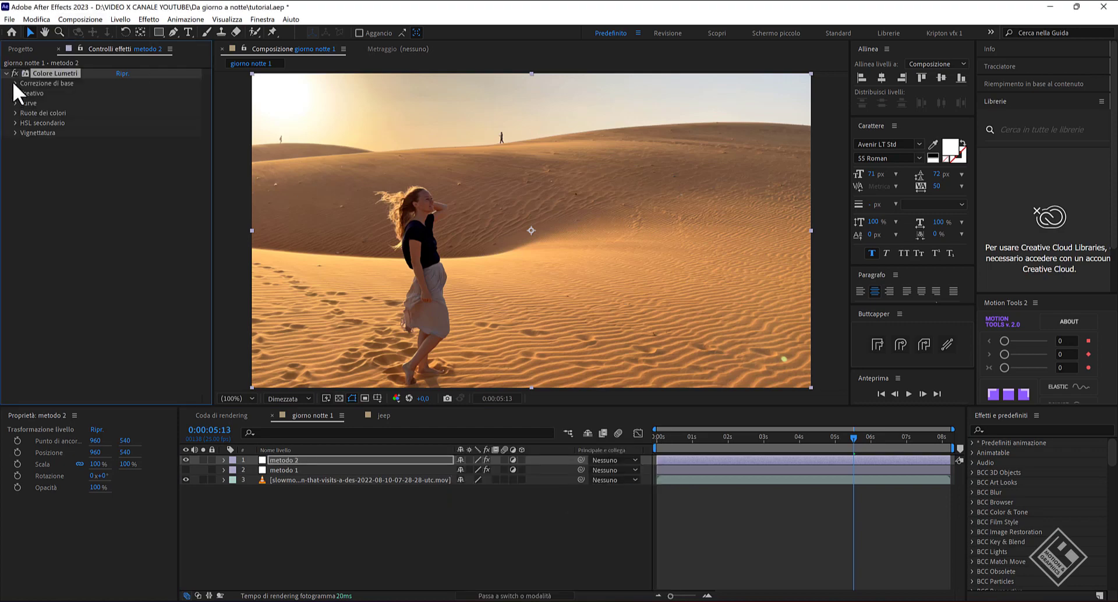
click(16, 83)
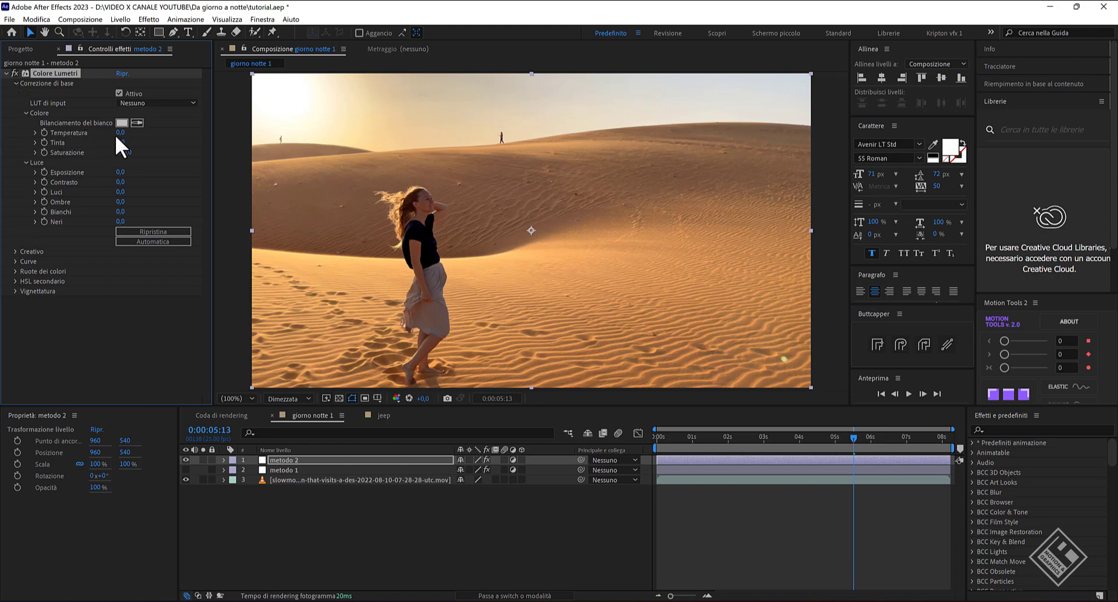
Step: Set Temperatura -300, Esposizione -2,8 and Ombre 50, then return to frame 0
drag(3, 138, 5, 140)
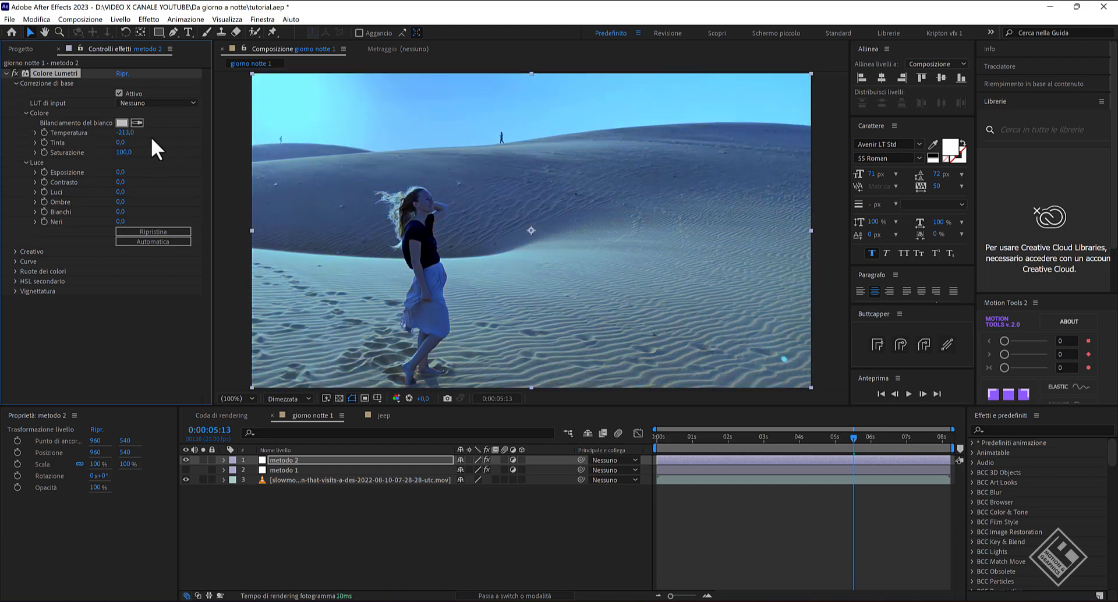
drag(125, 132, 25, 136)
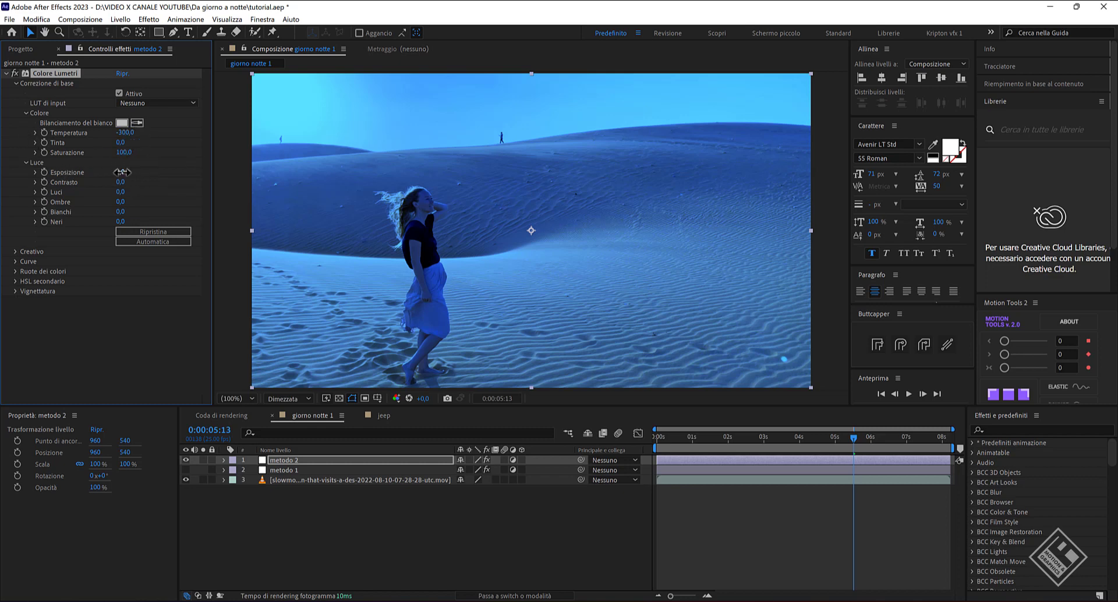
drag(119, 174, 106, 174)
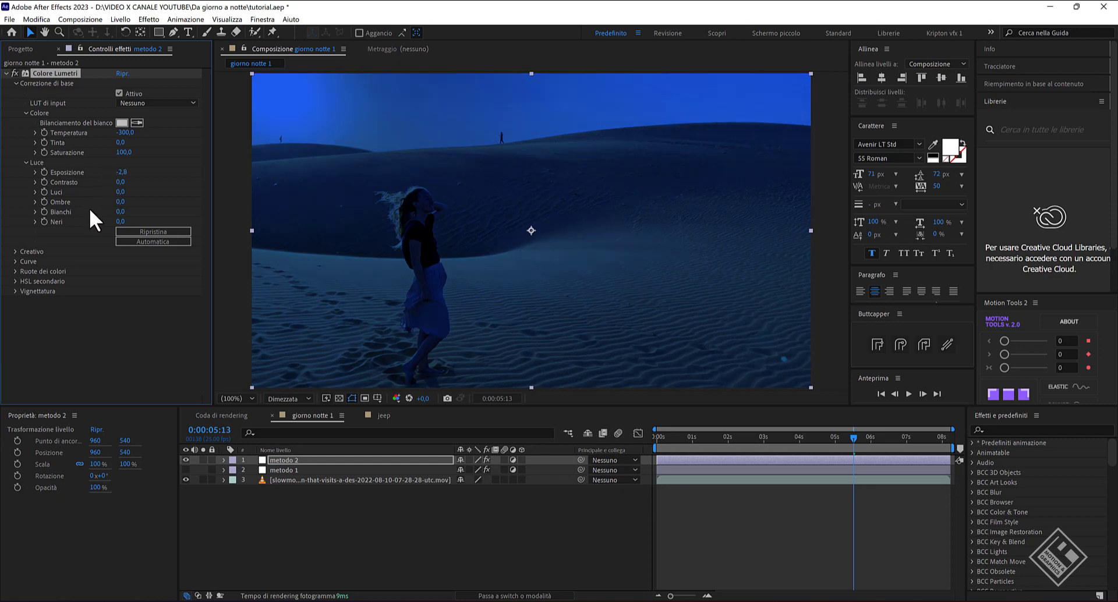
mouse_move(118, 202)
mouse_down()
mouse_move(106, 203)
mouse_move(139, 203)
mouse_up()
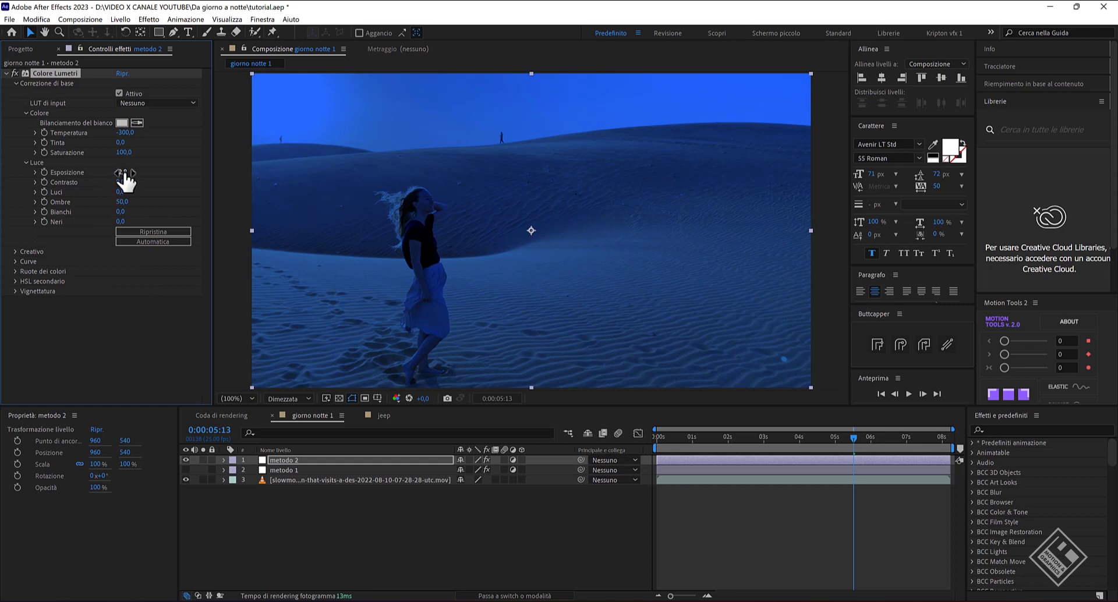
drag(122, 173, 127, 178)
drag(854, 436, 582, 415)
key(space)
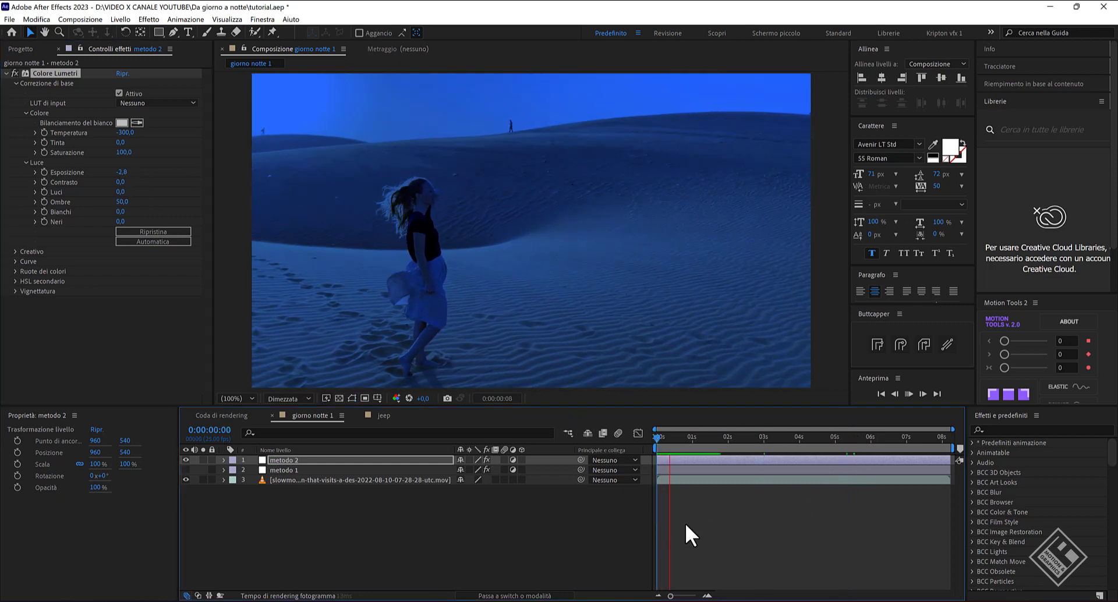
click(186, 458)
click(186, 459)
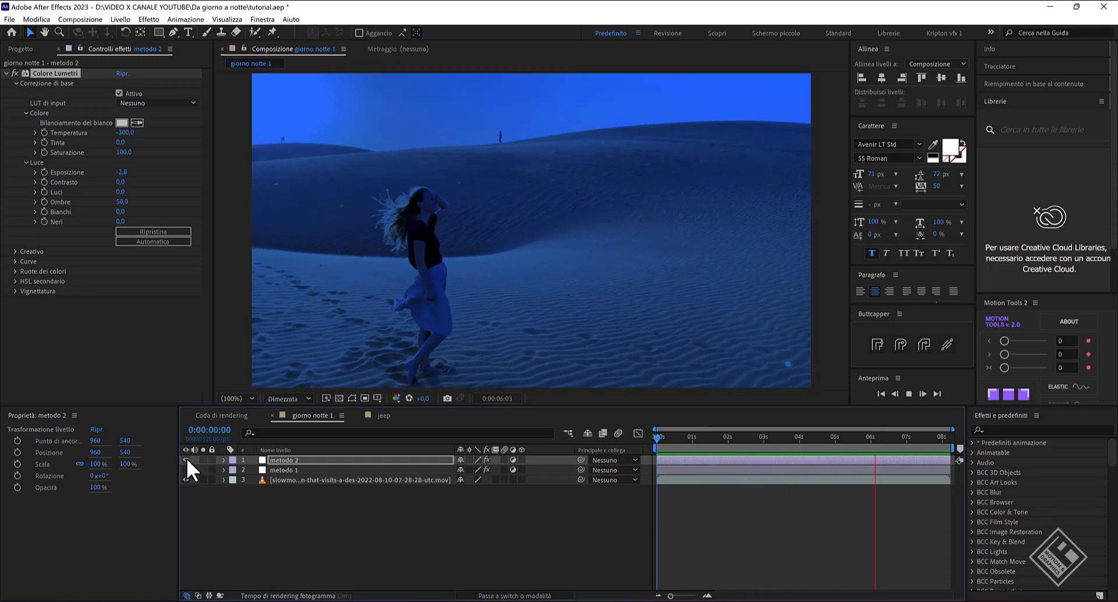
click(186, 459)
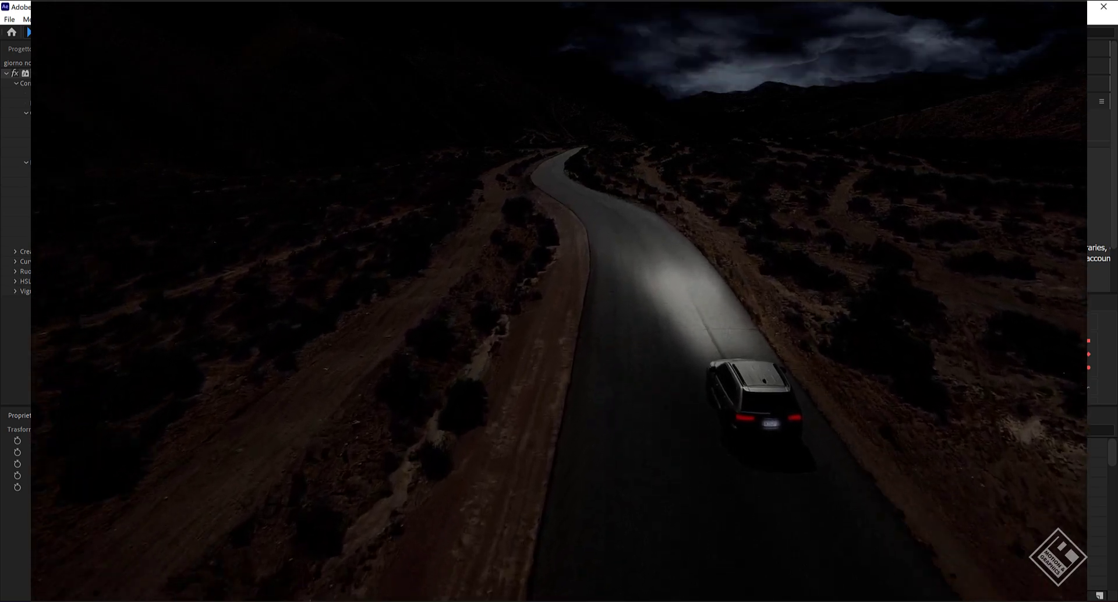
Step: Play and stop a preview of the jeep clip, then bring up the timeline's new-layer menu
key(space)
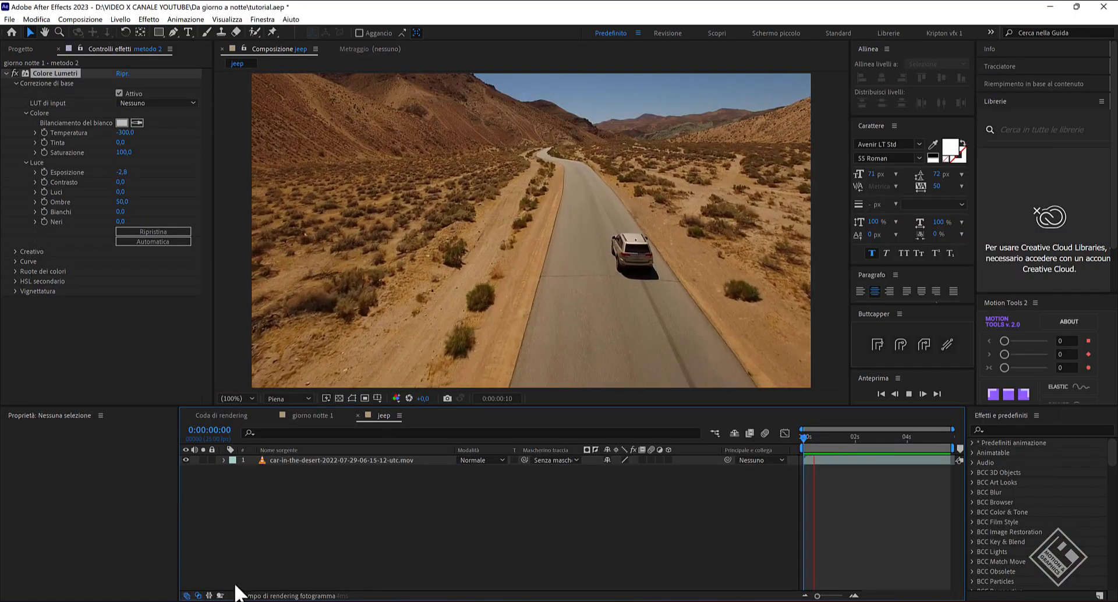
click(198, 595)
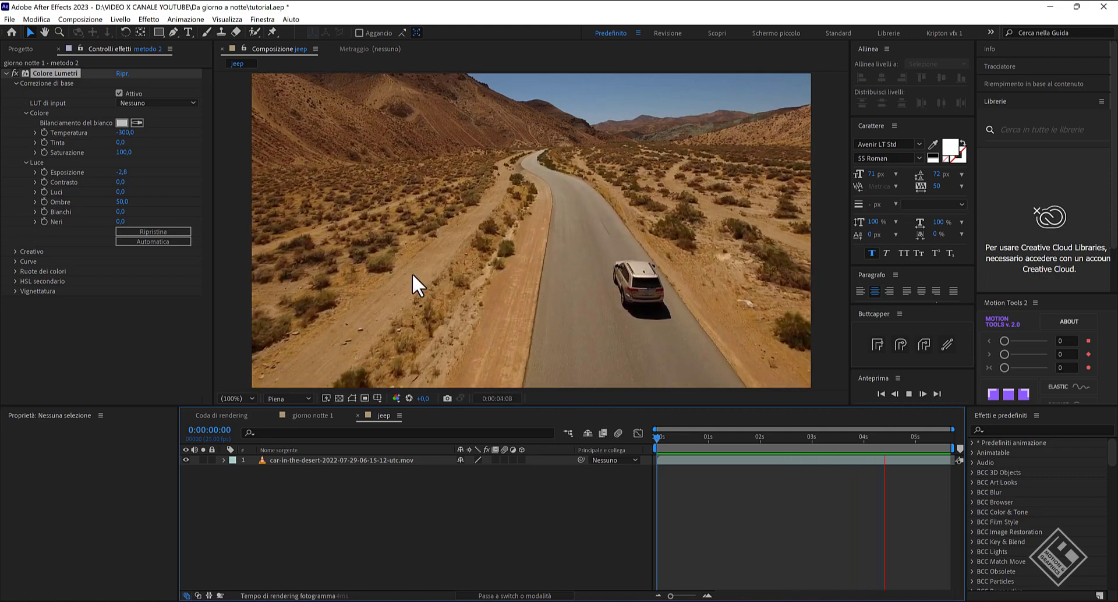
key(space)
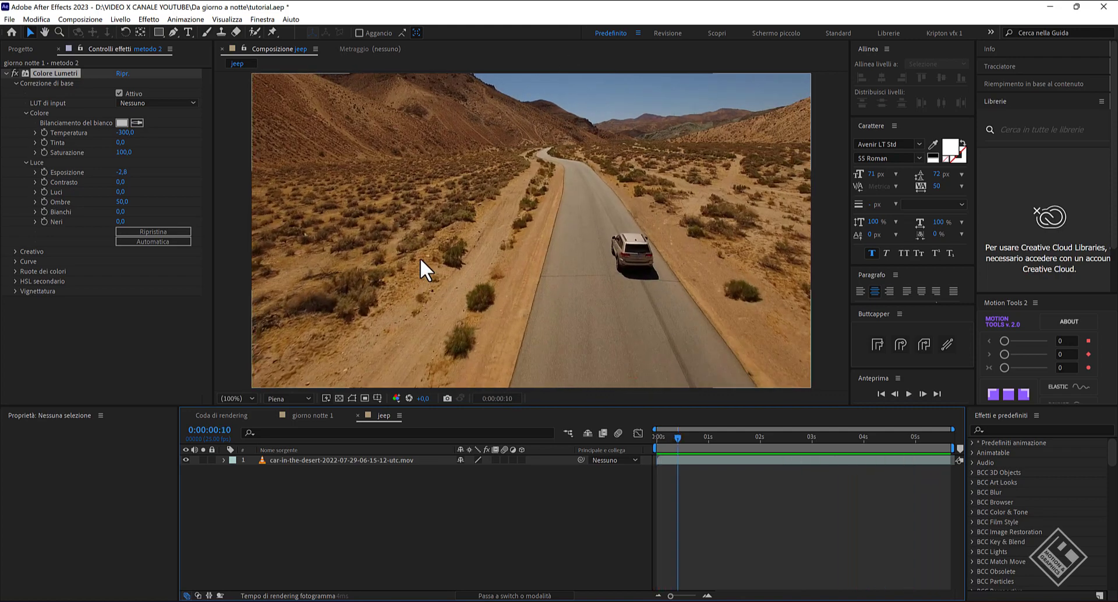
right_click(372, 553)
Step: Add a new adjustment layer to the jeep composition and select it
mouse_move(451, 418)
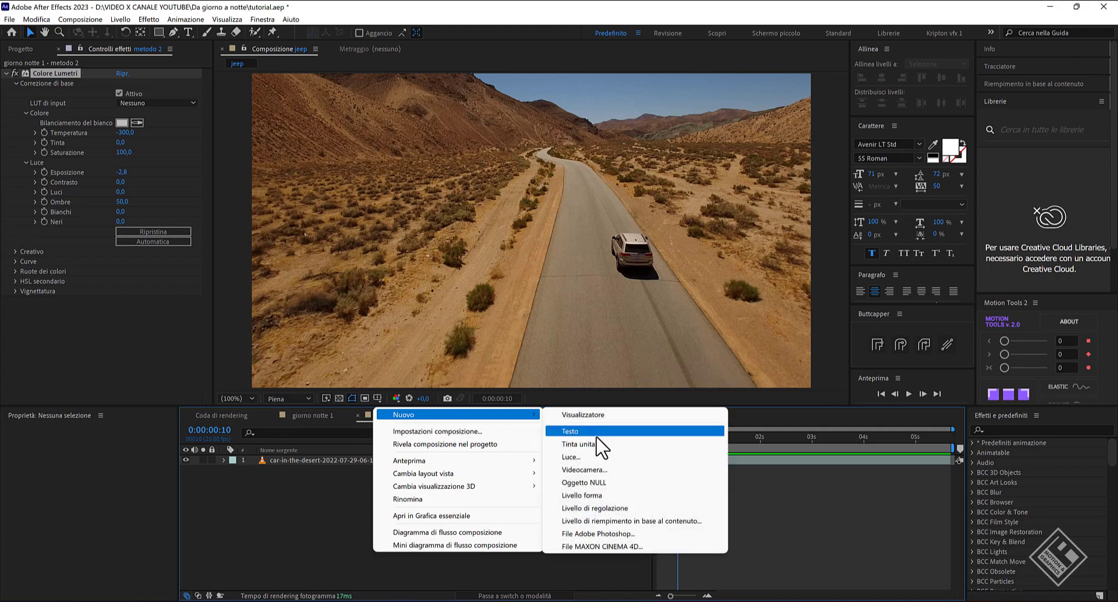
click(603, 505)
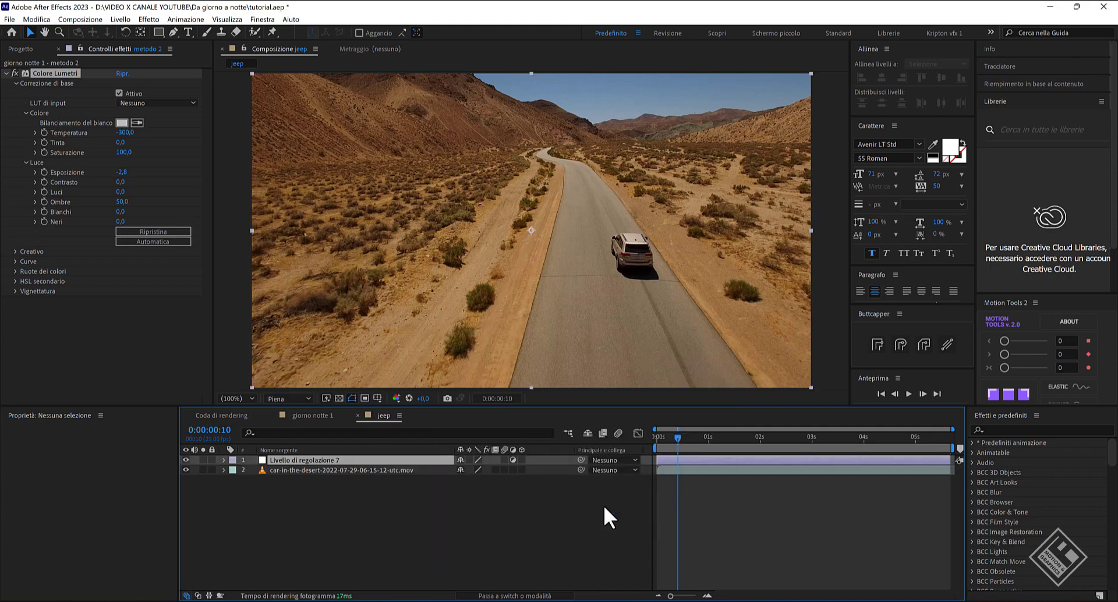
click(394, 533)
click(322, 460)
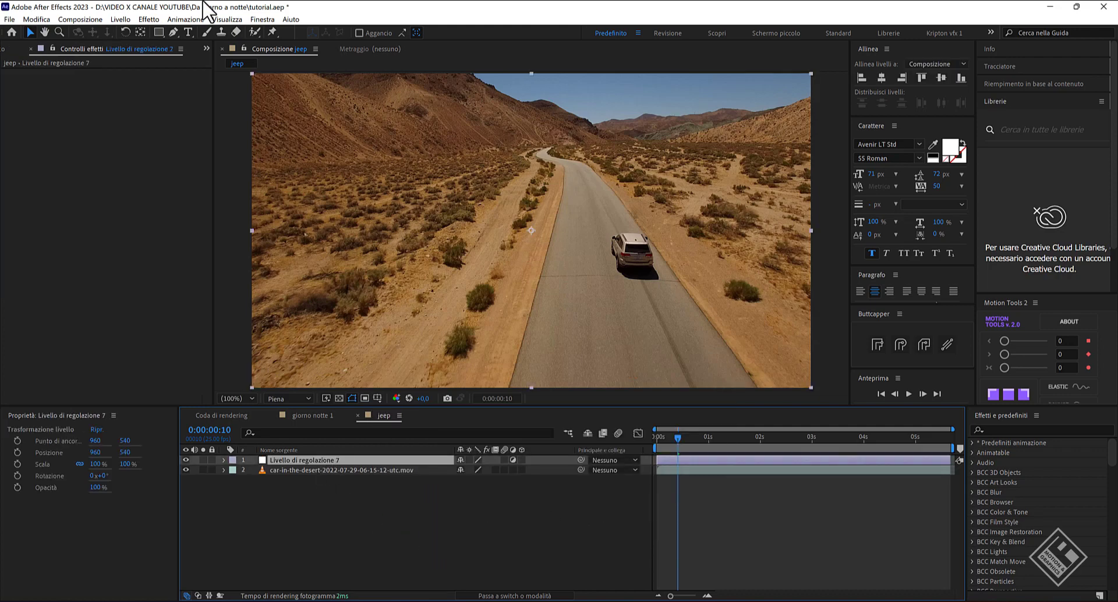
Step: Apply Convertitore profilo colori with Linearizza profilo di output enabled
click(148, 19)
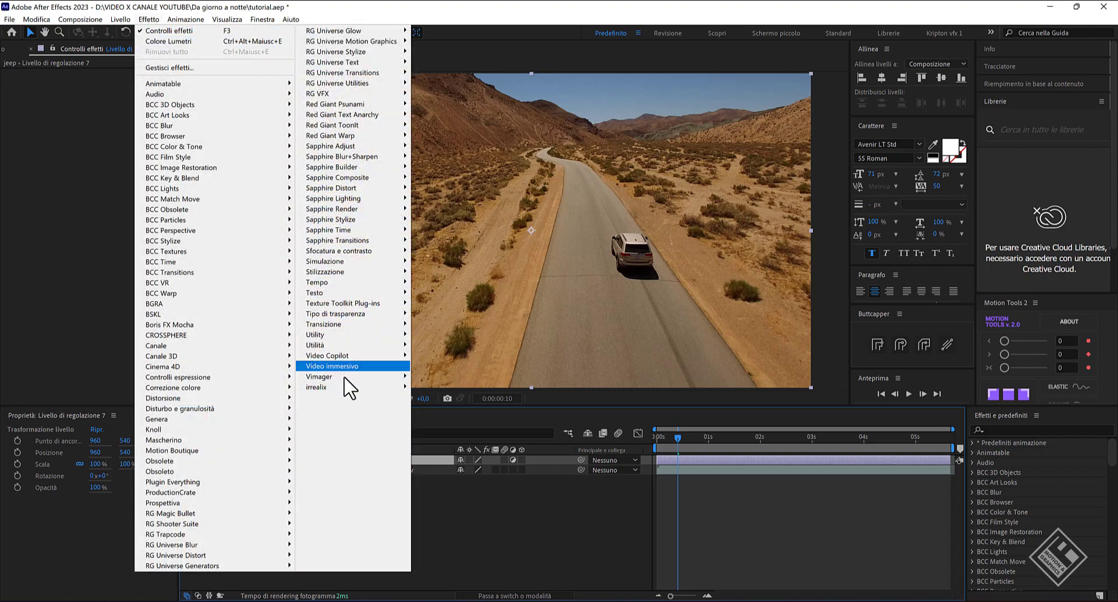
mouse_move(368, 347)
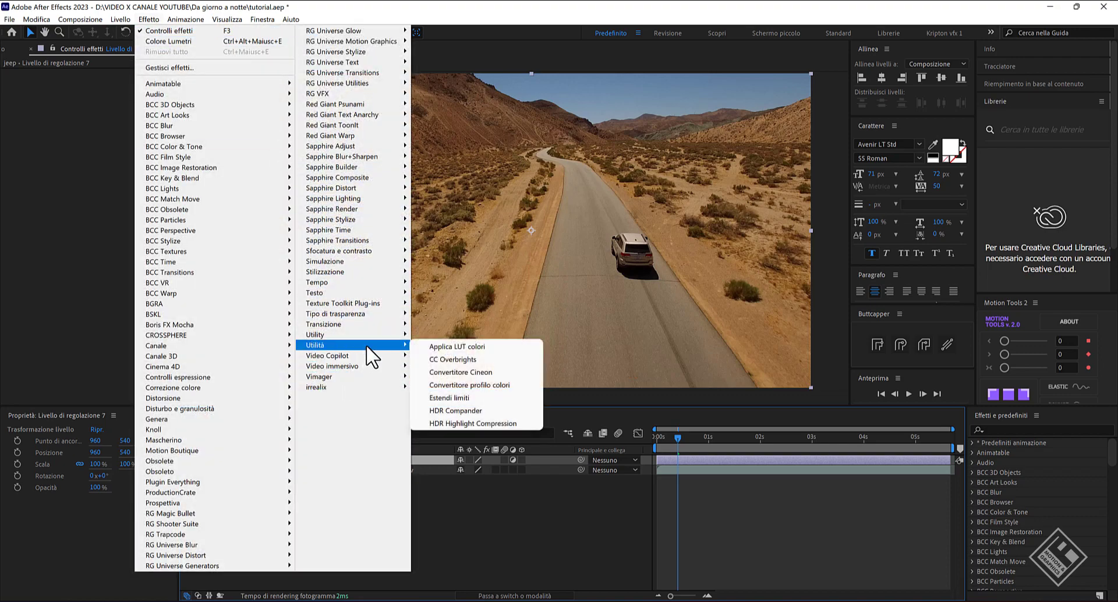
click(482, 386)
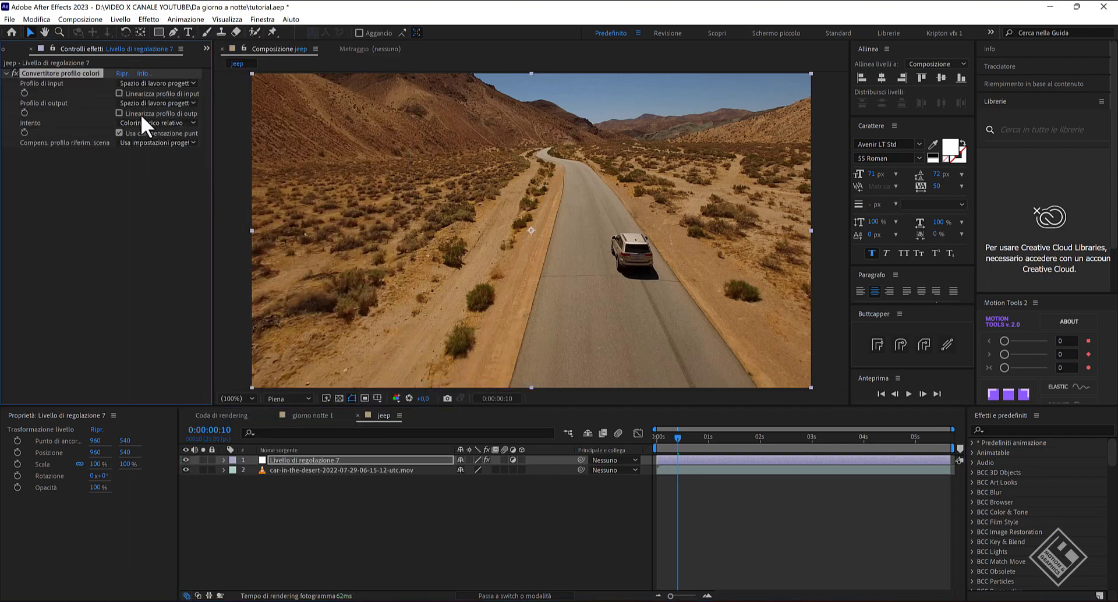
click(119, 113)
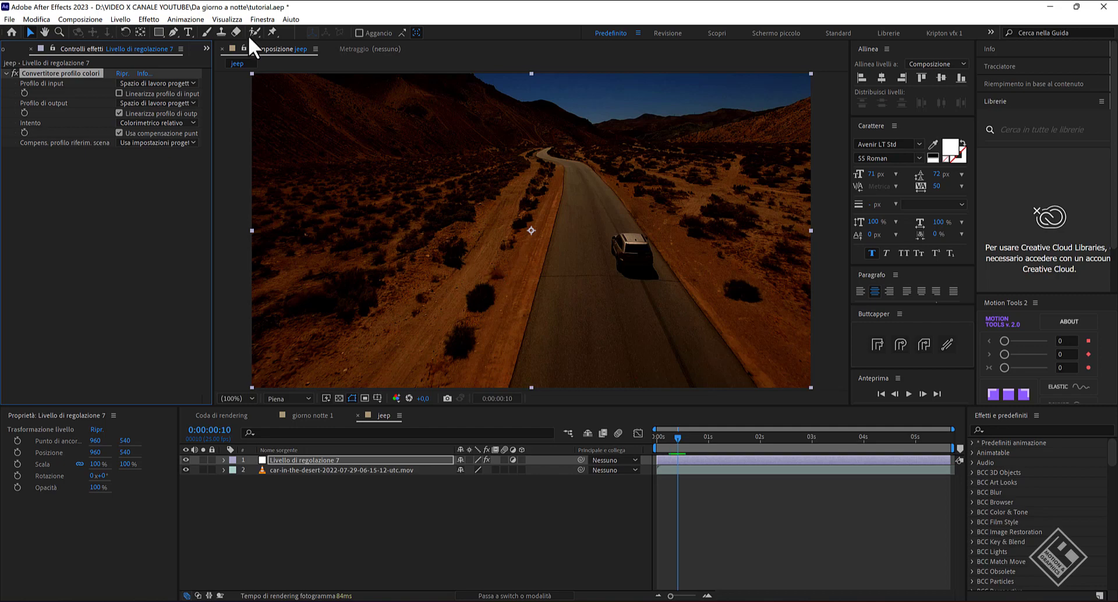
click(262, 19)
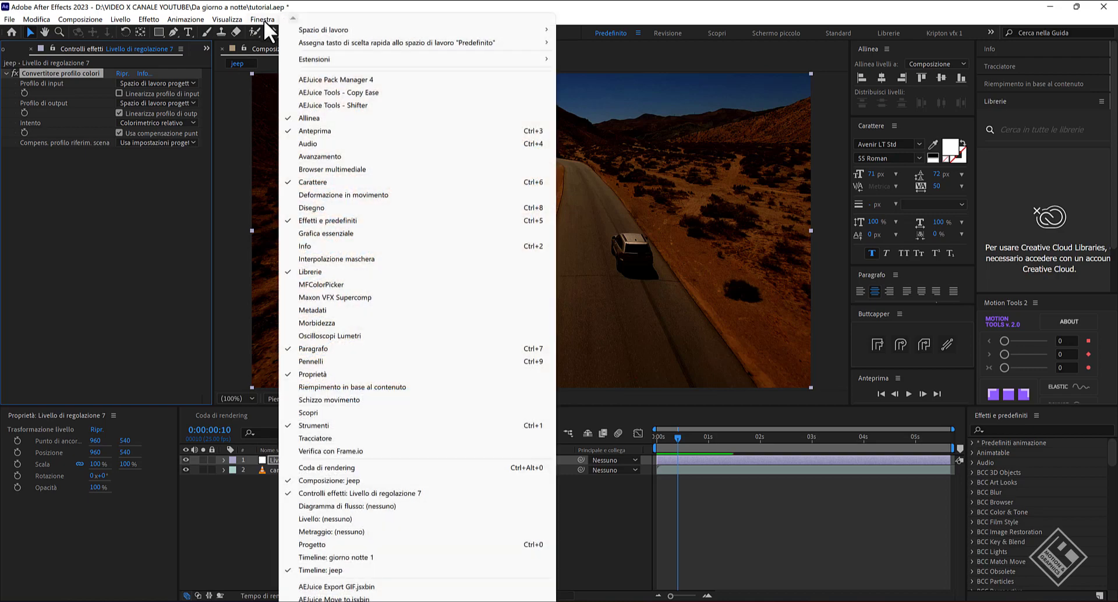
Step: Show Lumetri Scopes, go back to the clip's start, and add Colore Lumetri to the adjustment layer
click(362, 336)
click(700, 443)
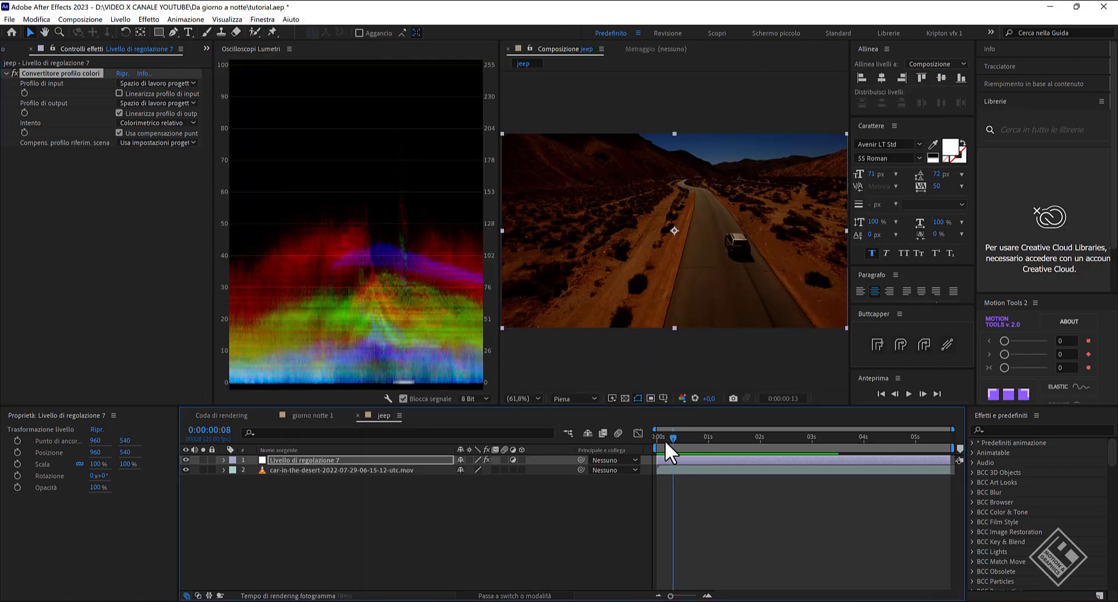
drag(700, 443, 659, 439)
click(312, 459)
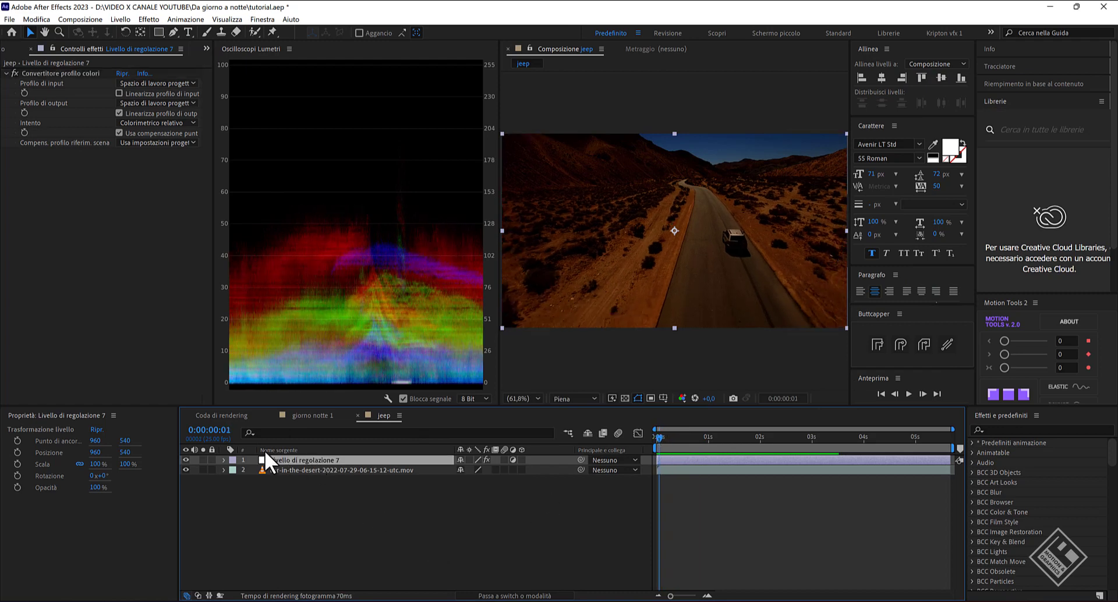
key(ctrl+space)
text(colore l)
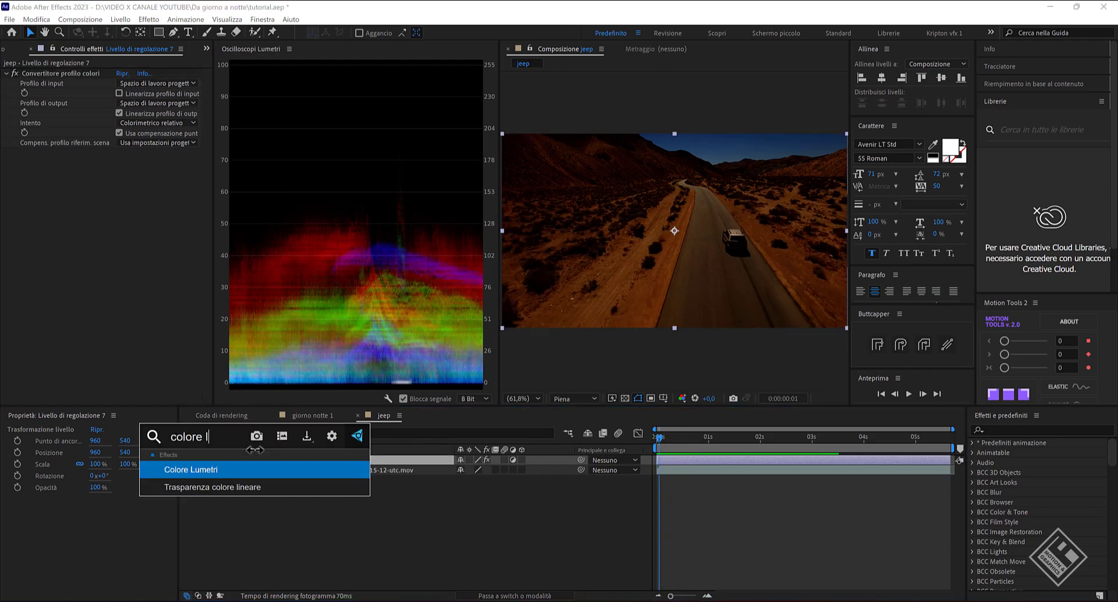
key(Return)
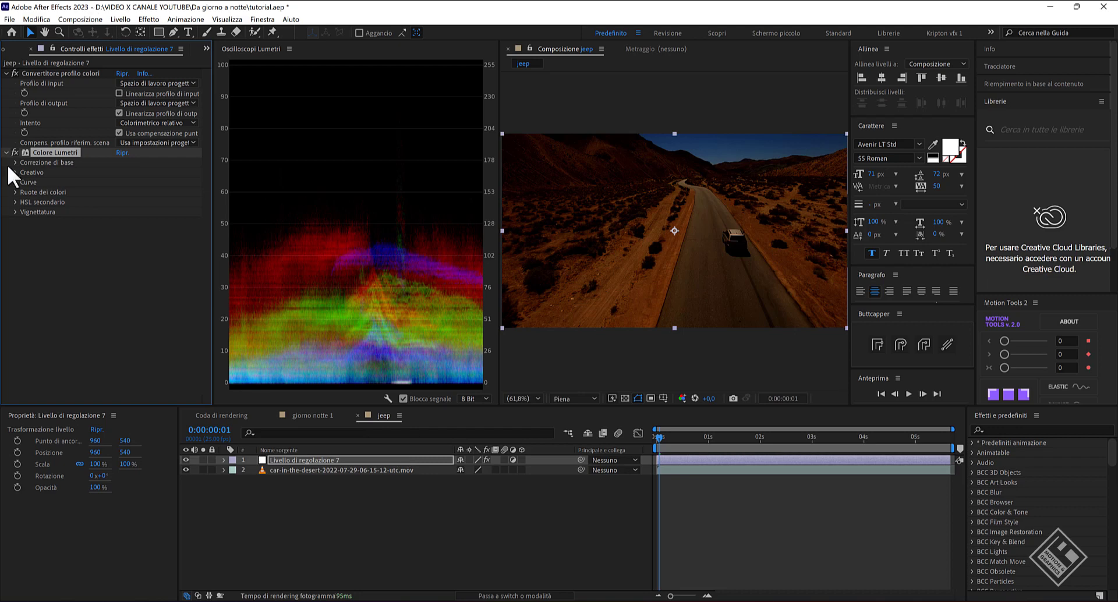
Step: Lower the top endpoints of the red, green and blue Lumetri curves
click(14, 182)
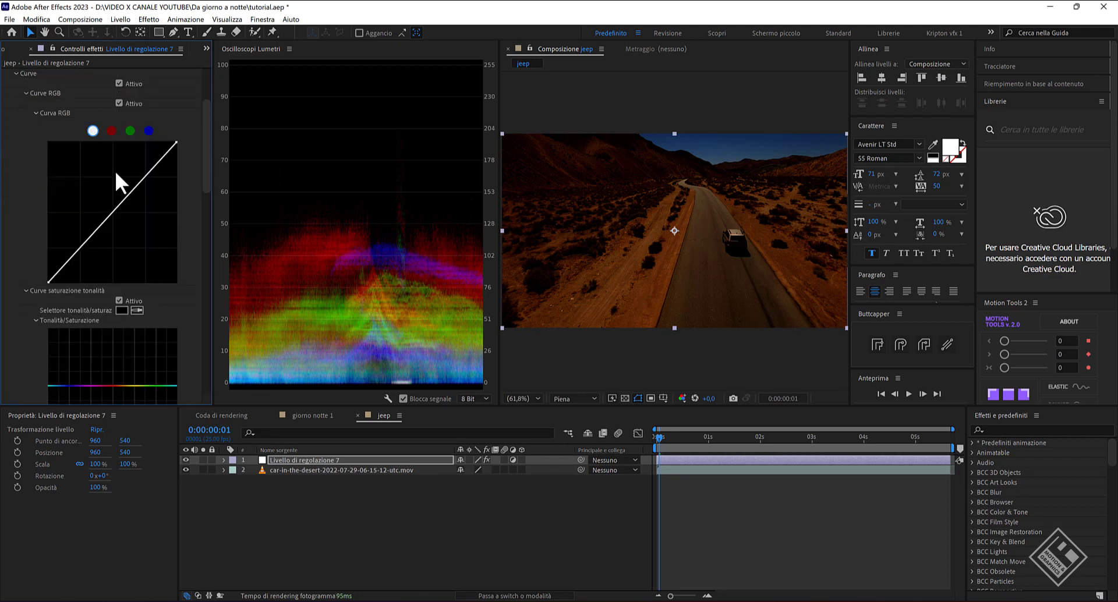
click(111, 130)
drag(176, 142, 175, 186)
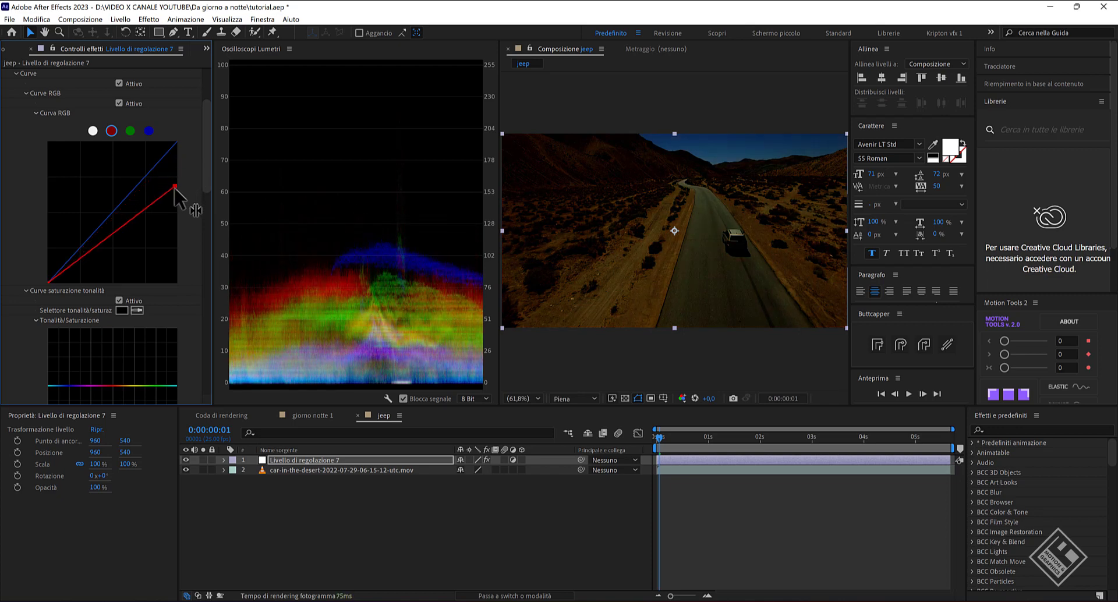
click(130, 131)
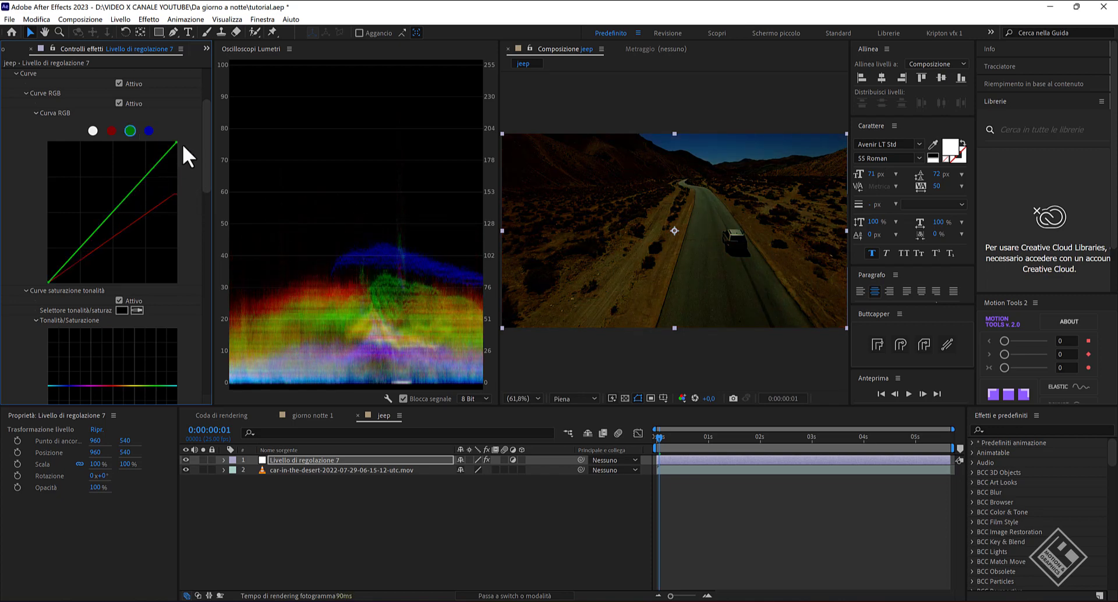
drag(175, 141, 176, 172)
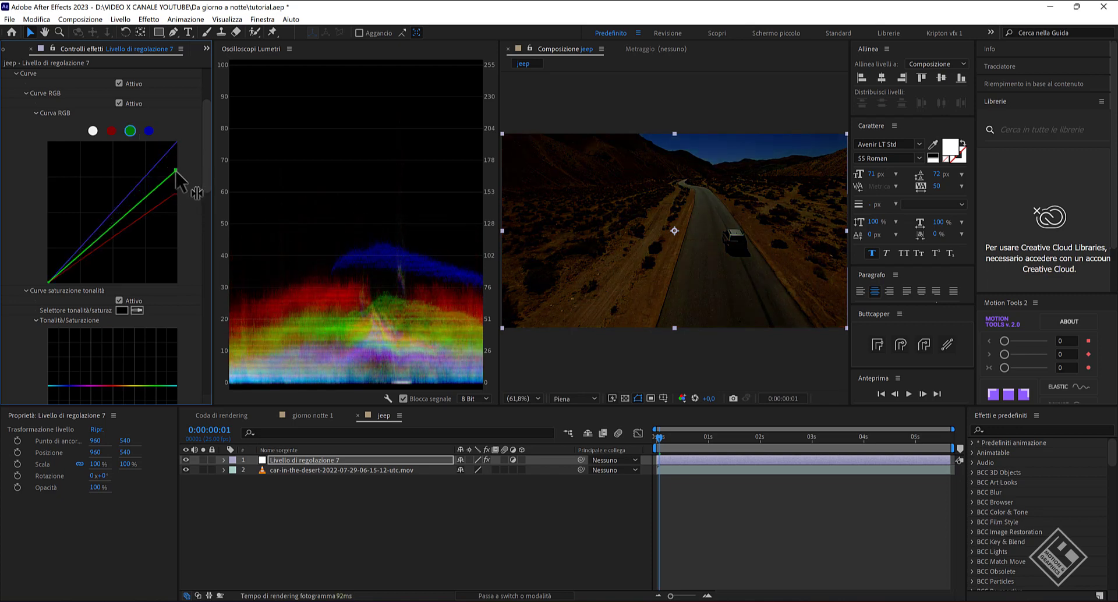
click(148, 130)
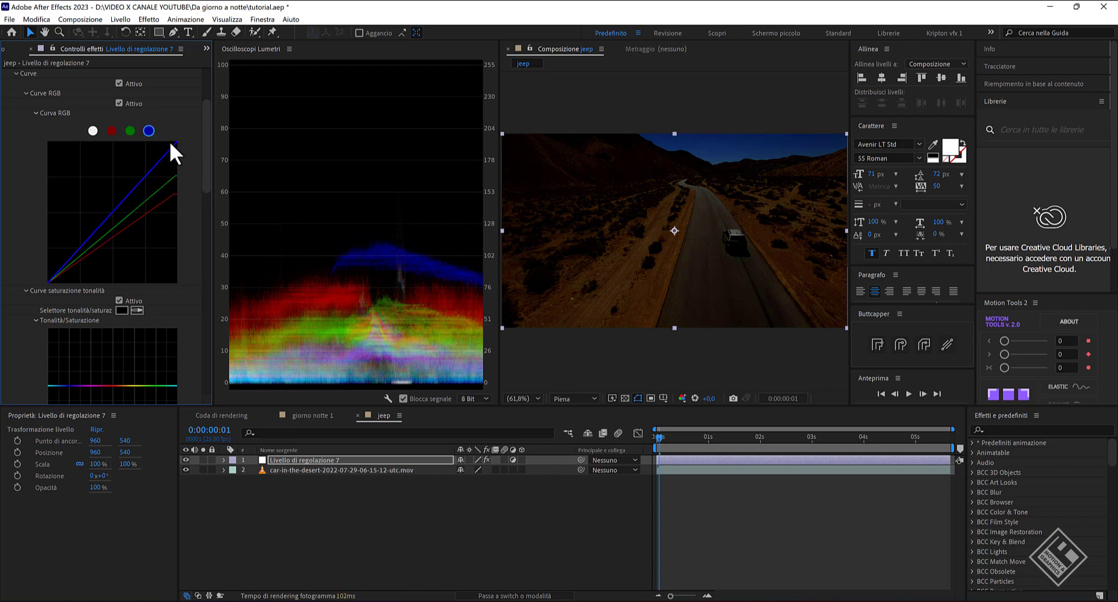
drag(176, 141, 178, 155)
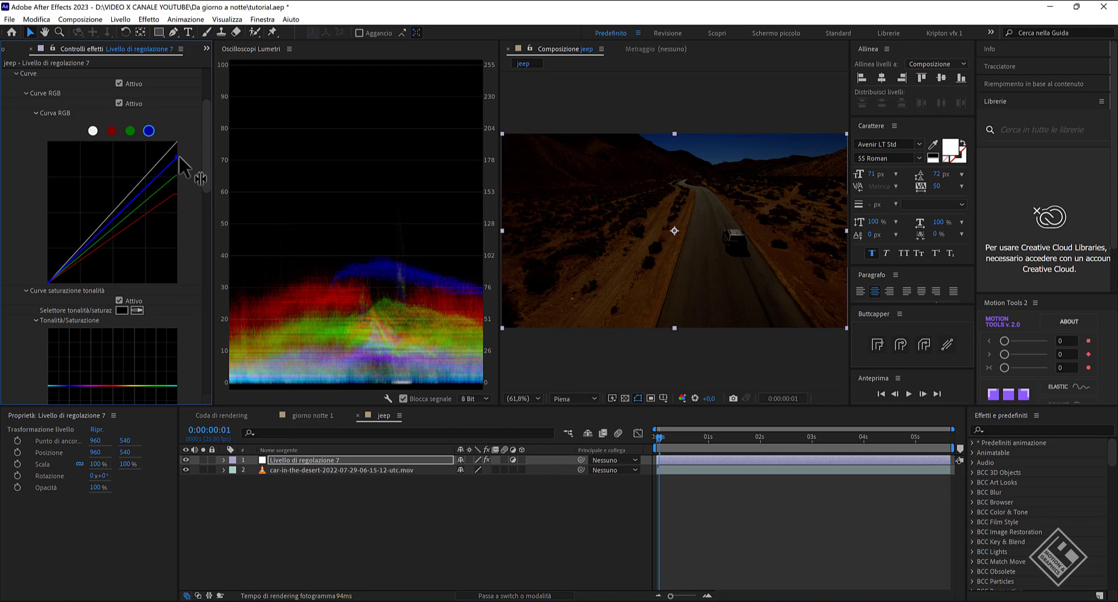
Step: Pull the master curve's midpoint down to darken the midtones
click(92, 131)
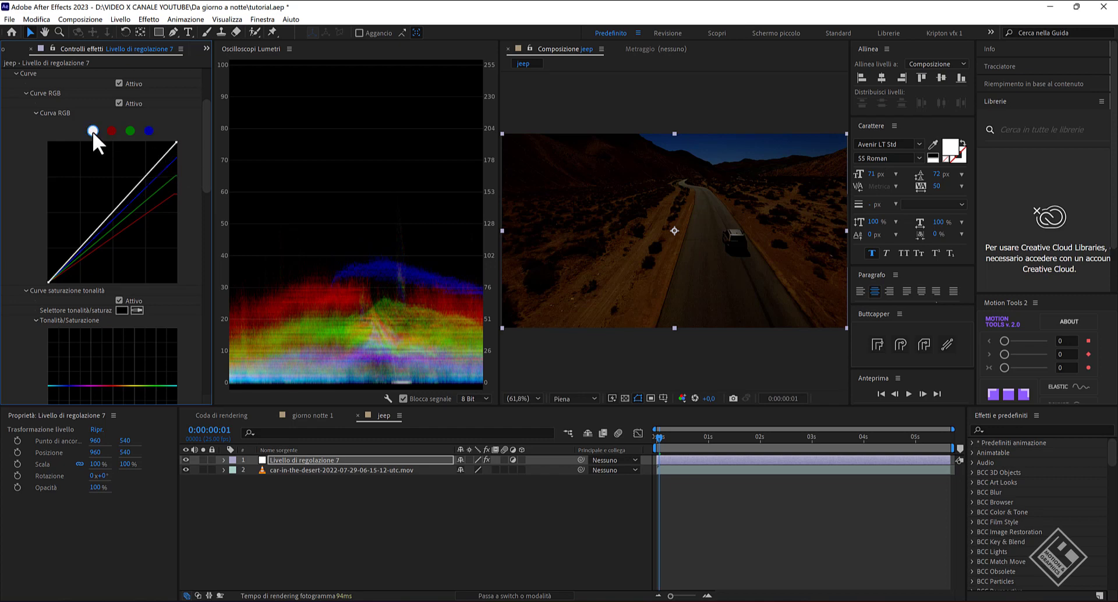
click(113, 211)
drag(113, 211, 117, 214)
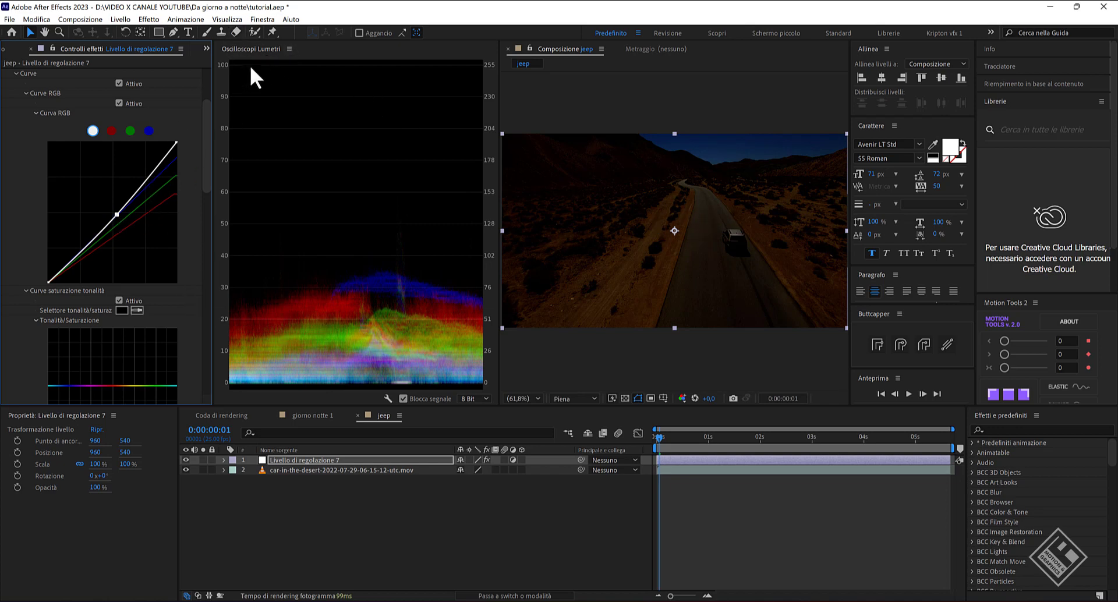
click(289, 48)
Step: Close Lumetri Scopes, expand Ruote dei colori, and lower the Ombre wheel's brightness
click(343, 65)
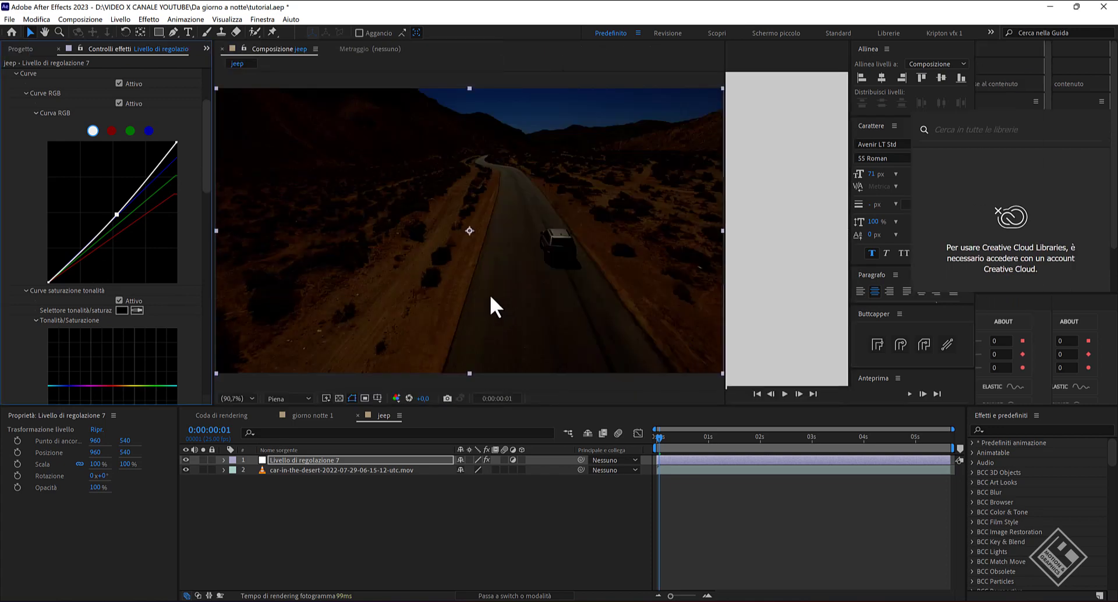
scroll(128, 313, down, 4)
scroll(132, 301, down, 4)
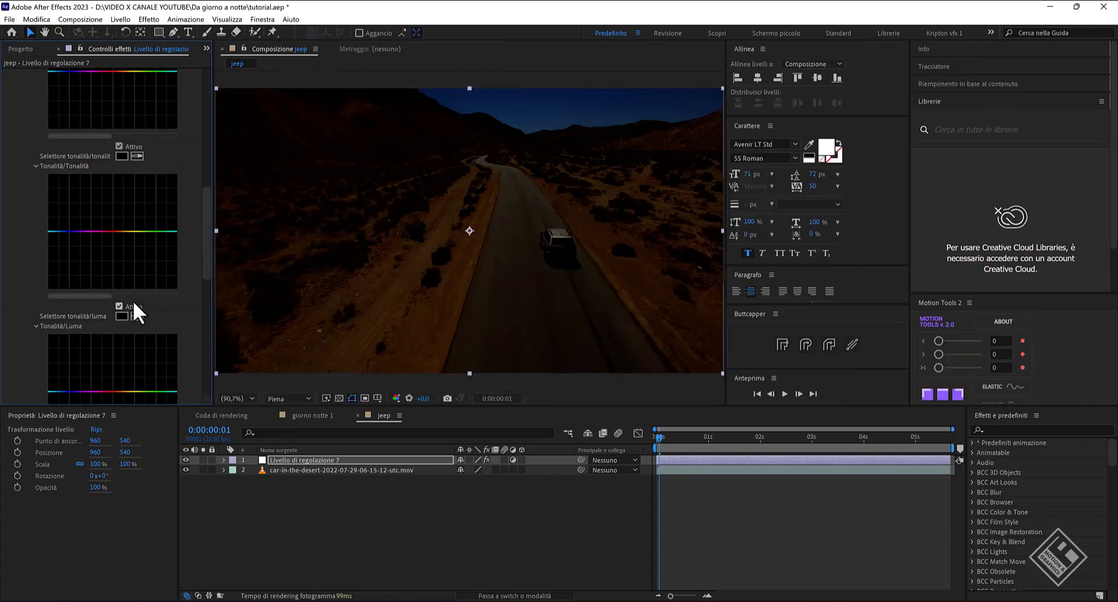
scroll(135, 294, down, 4)
scroll(135, 291, down, 4)
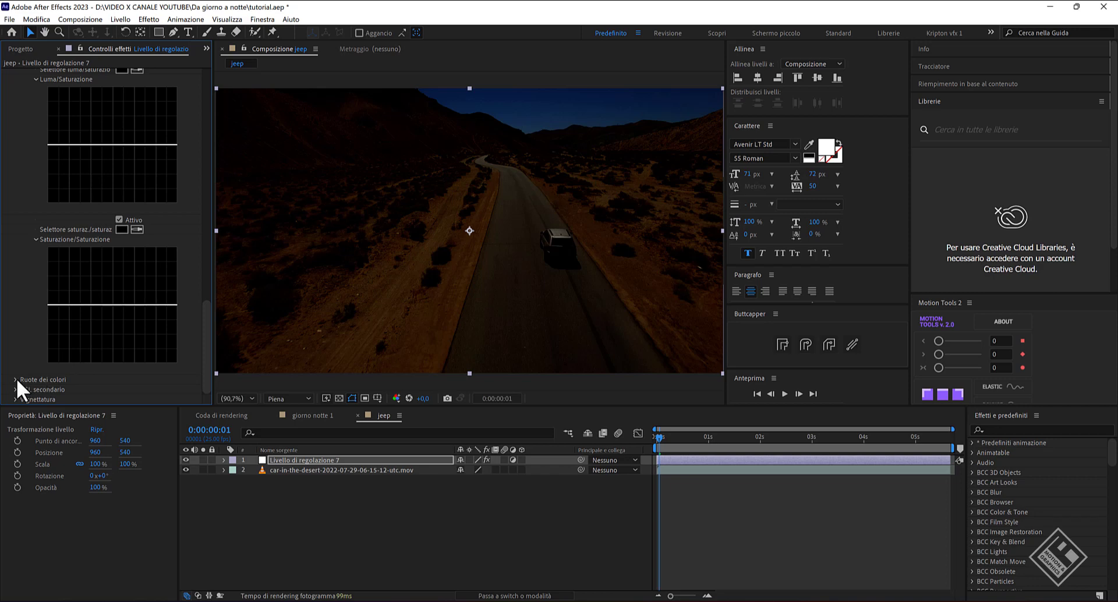
click(16, 379)
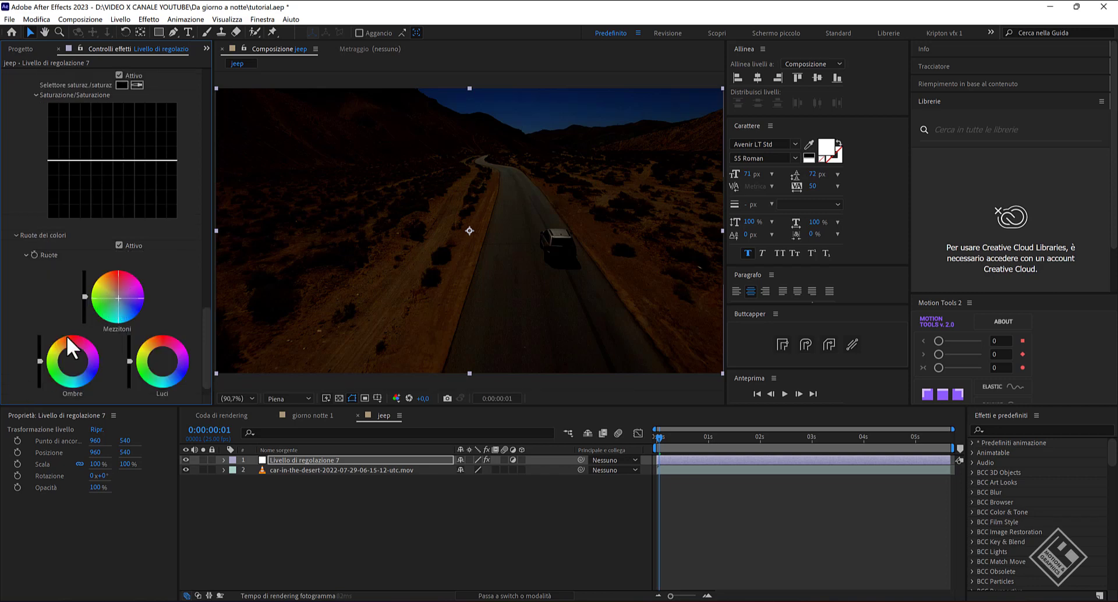
click(72, 361)
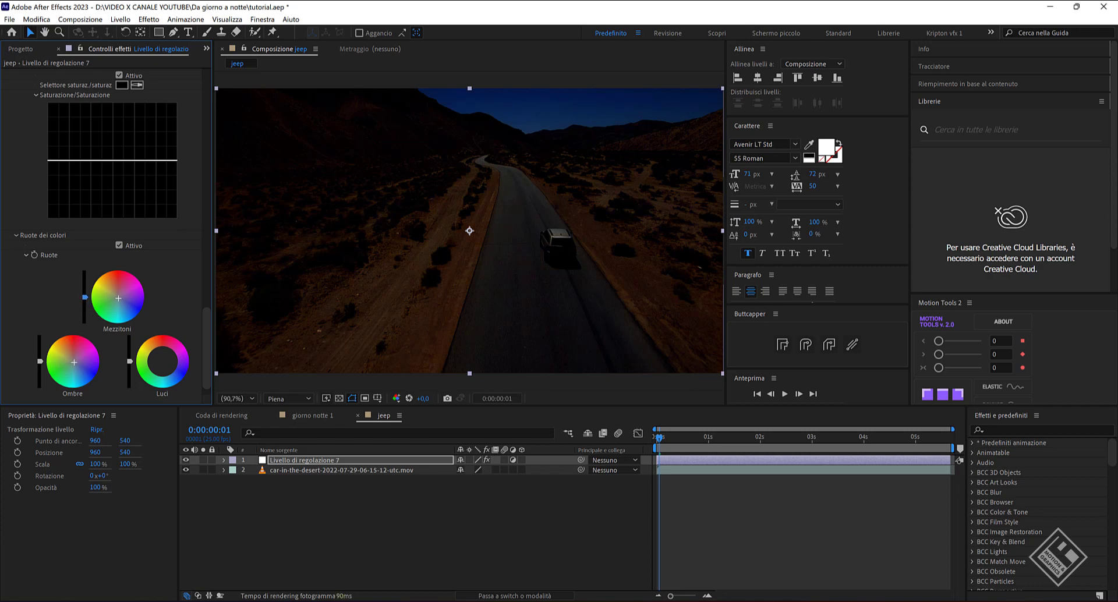
click(40, 361)
Step: Add Tonalità/saturazione with Saturazione composita -54 and enlarge the Composition viewer
key(ctrl+space)
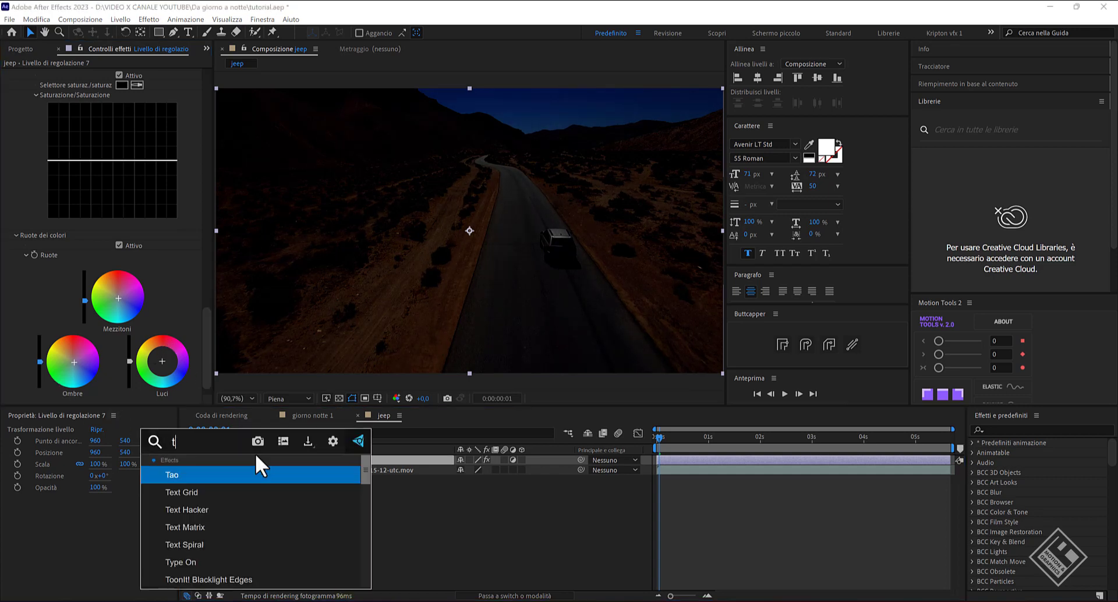
text(tonalit)
key(Return)
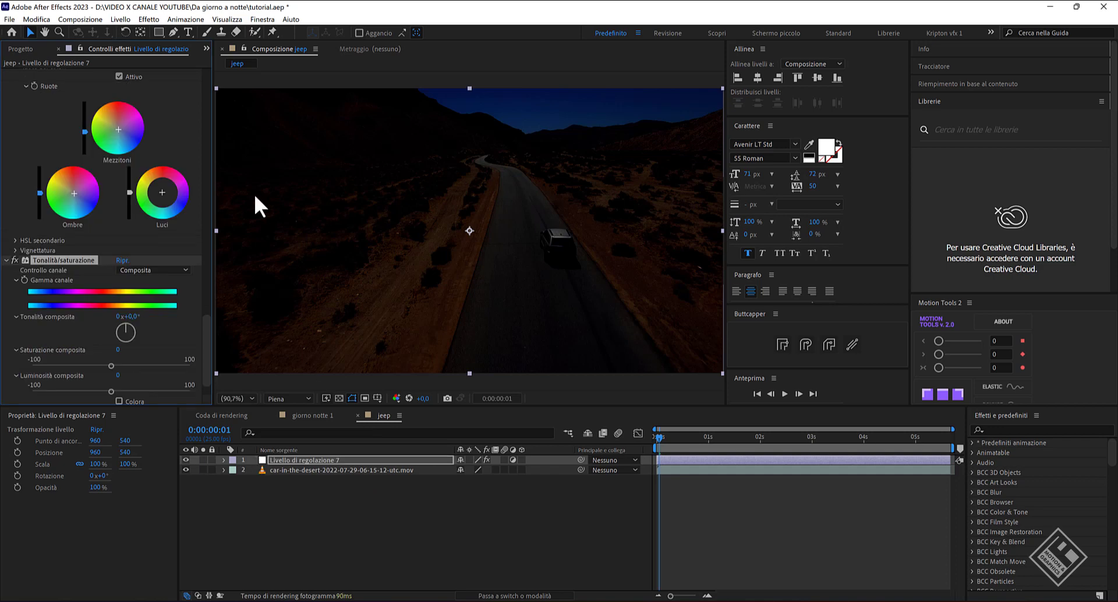
drag(110, 366, 92, 365)
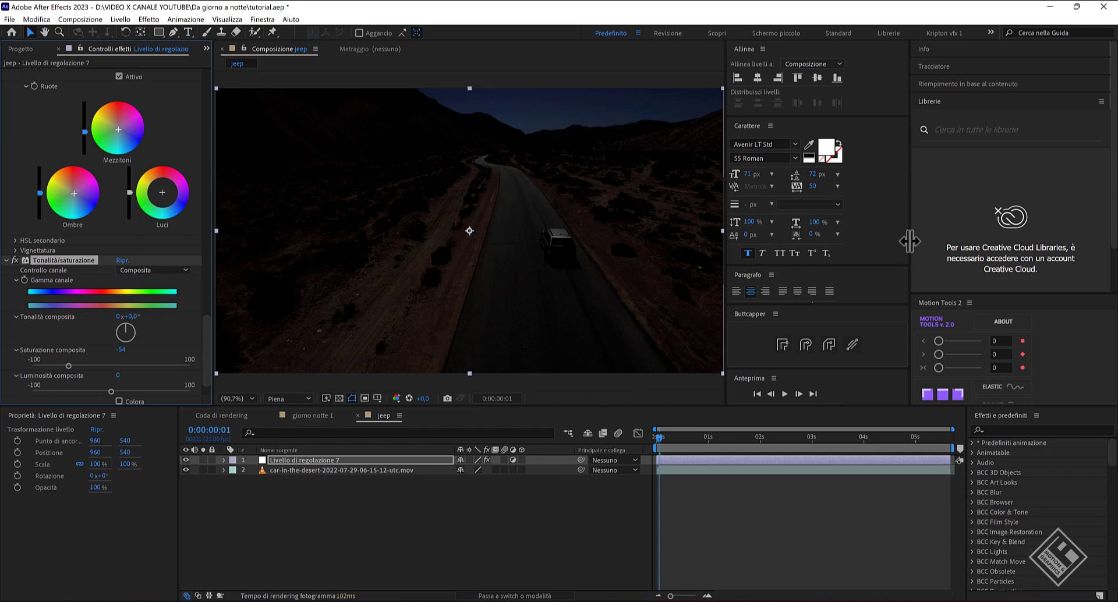
drag(910, 241, 990, 241)
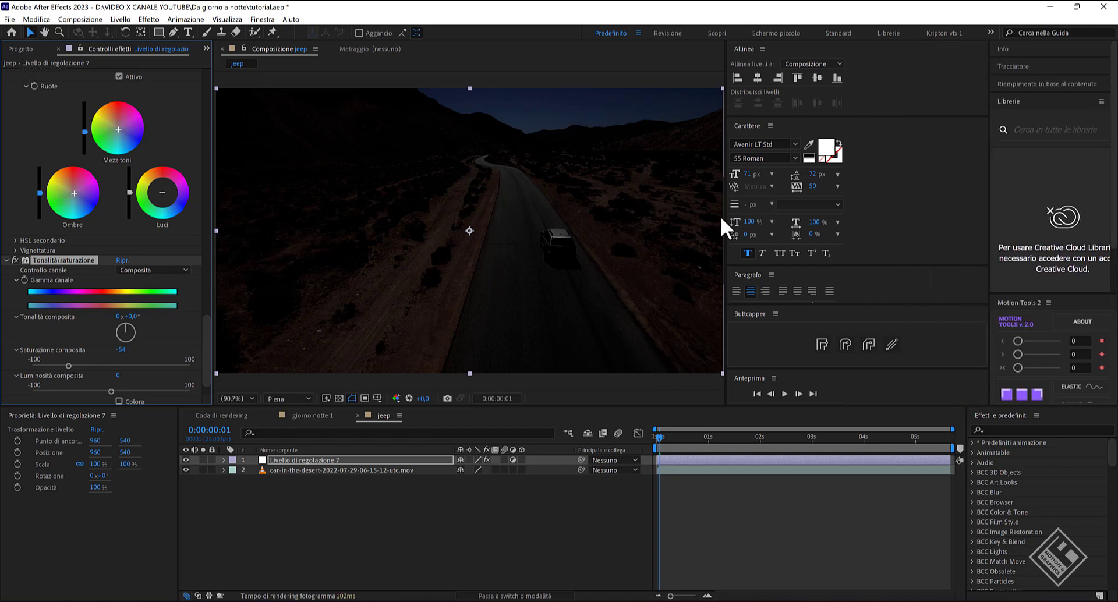
drag(726, 217, 838, 241)
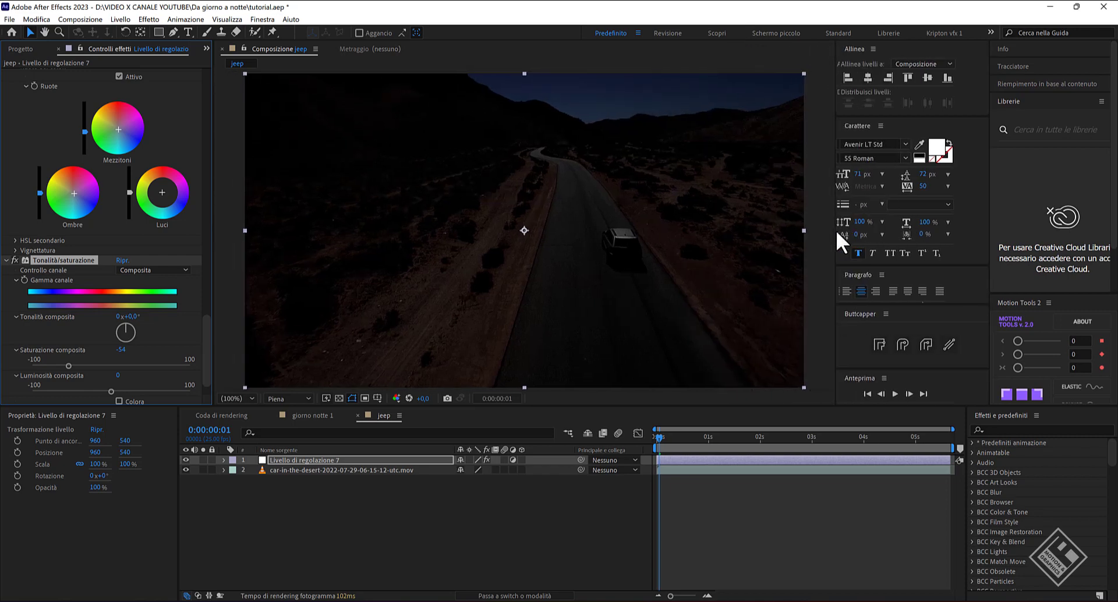
Step: Compare the night grade on and off, both paused and during preview, then return to the start
click(186, 459)
click(186, 458)
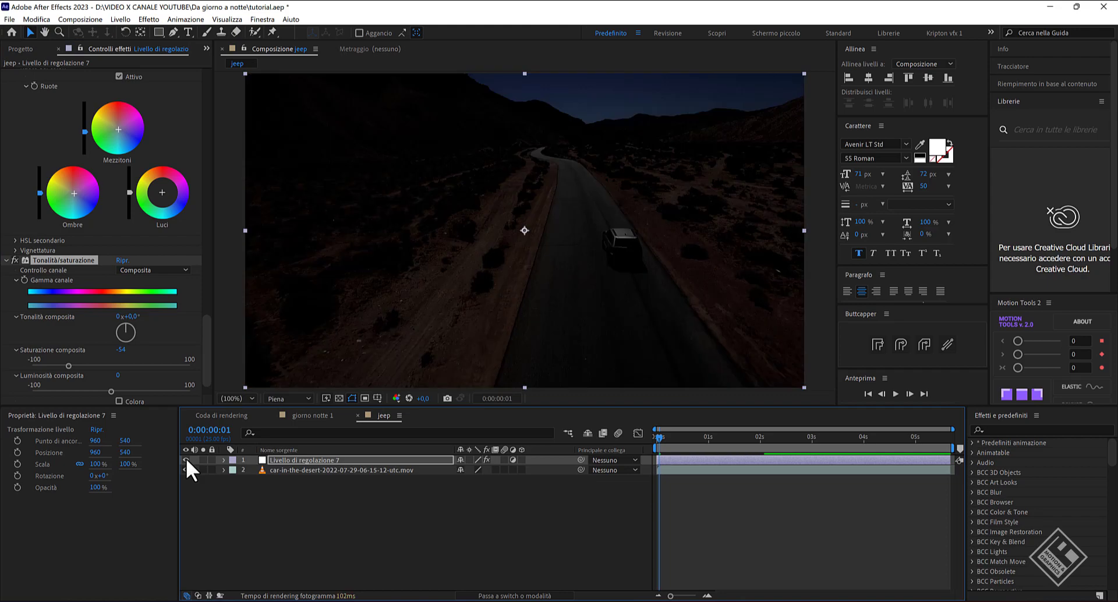
click(453, 560)
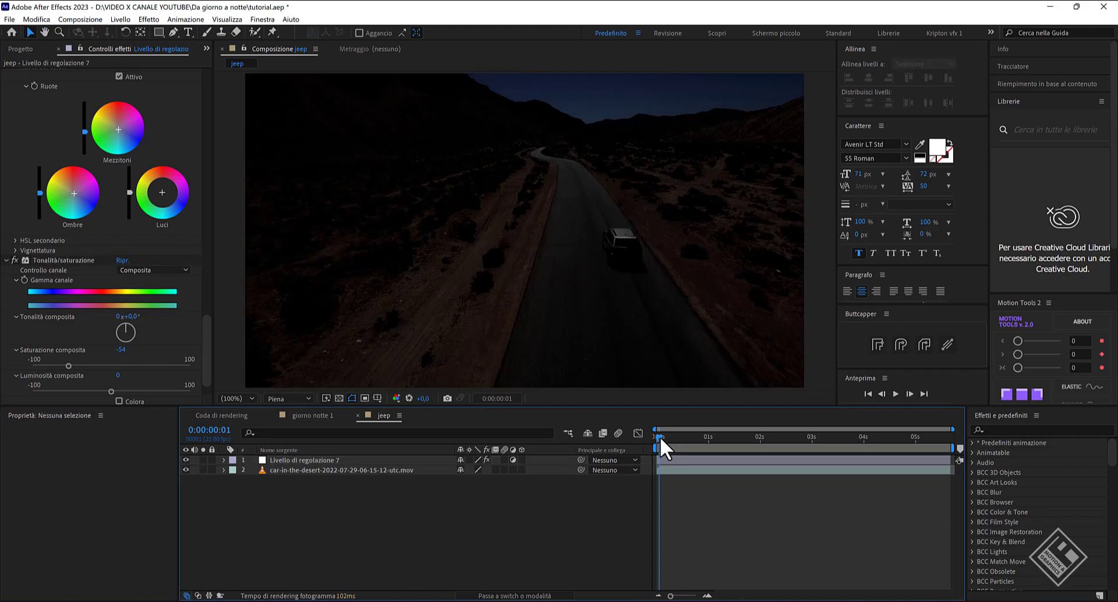
key(space)
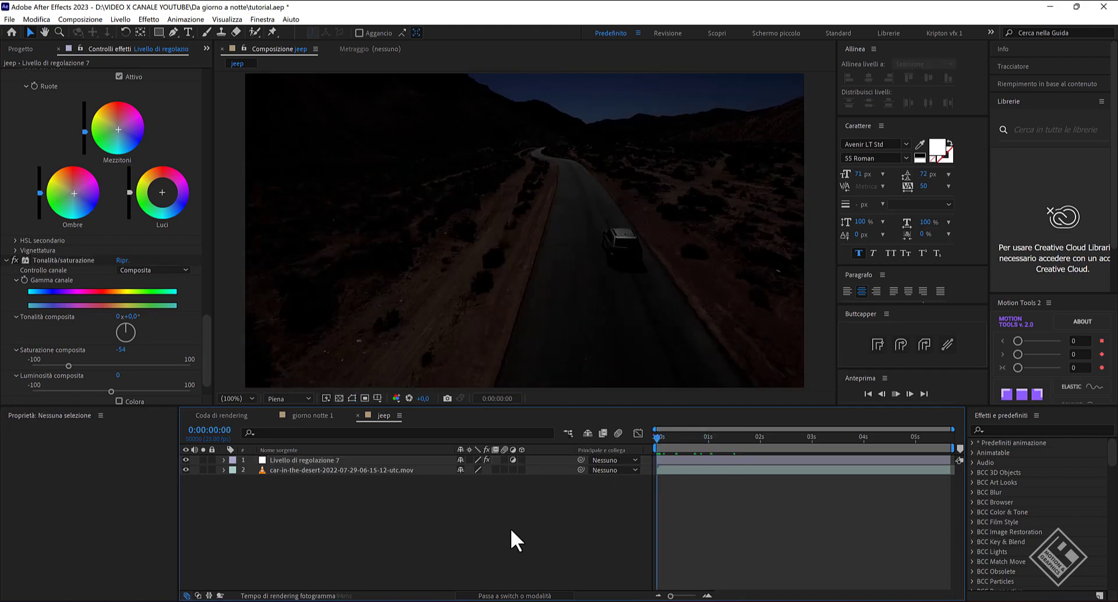
click(186, 459)
click(185, 460)
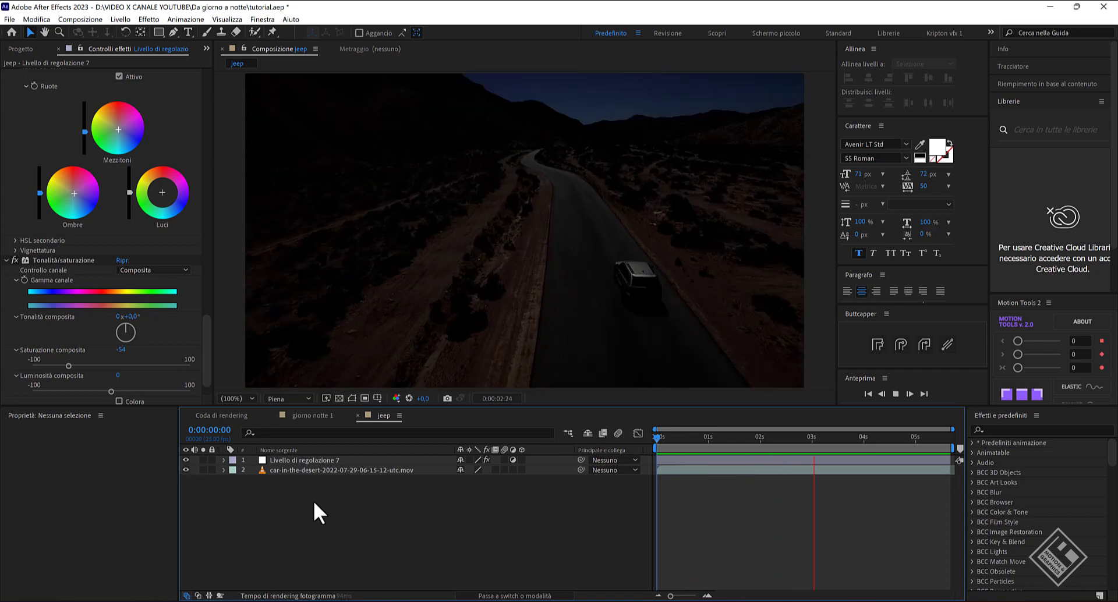
click(835, 438)
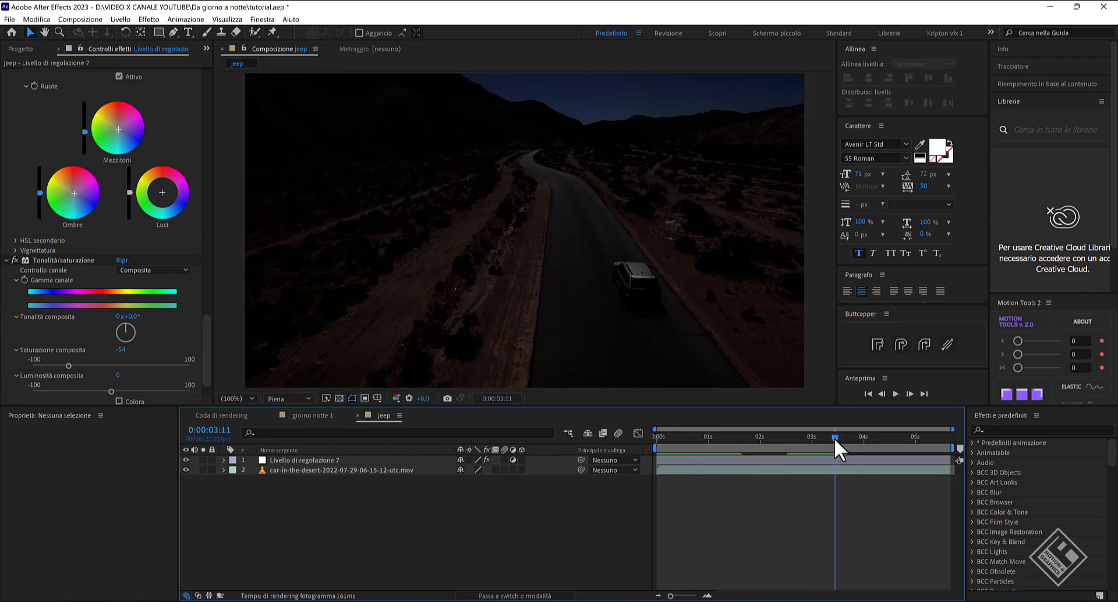
drag(835, 448, 606, 443)
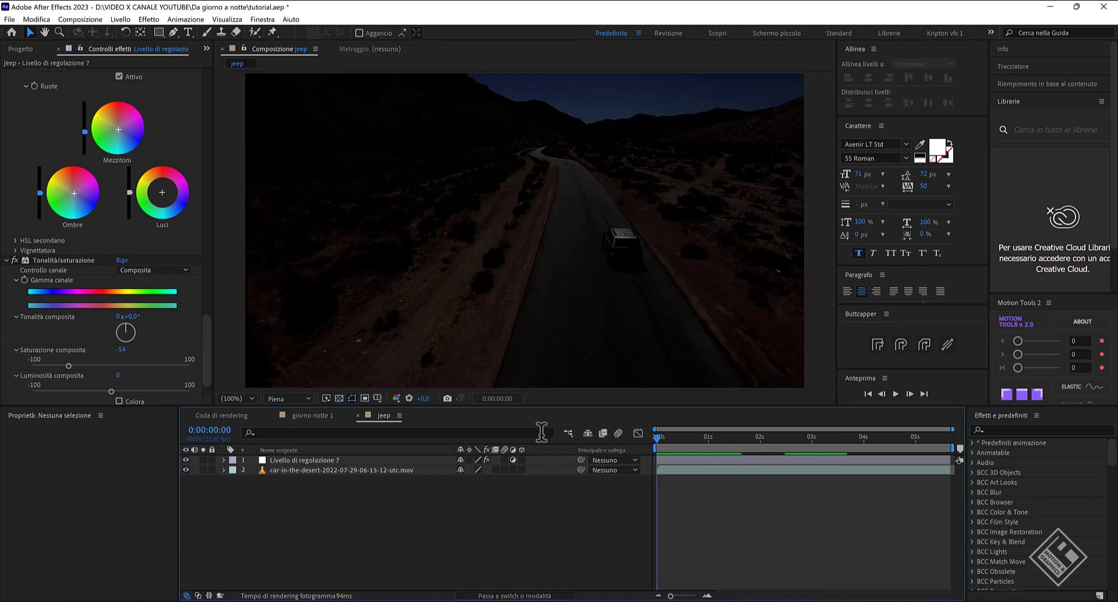
Step: Turn off the night-grade layer, preview the daytime footage, and select the footage layer
click(186, 460)
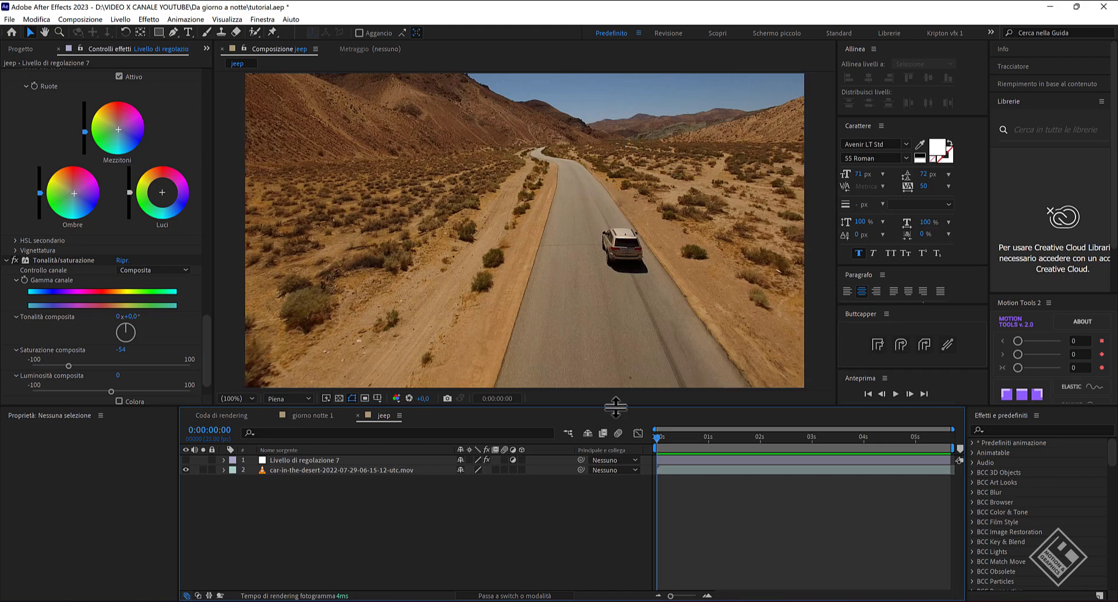
click(667, 437)
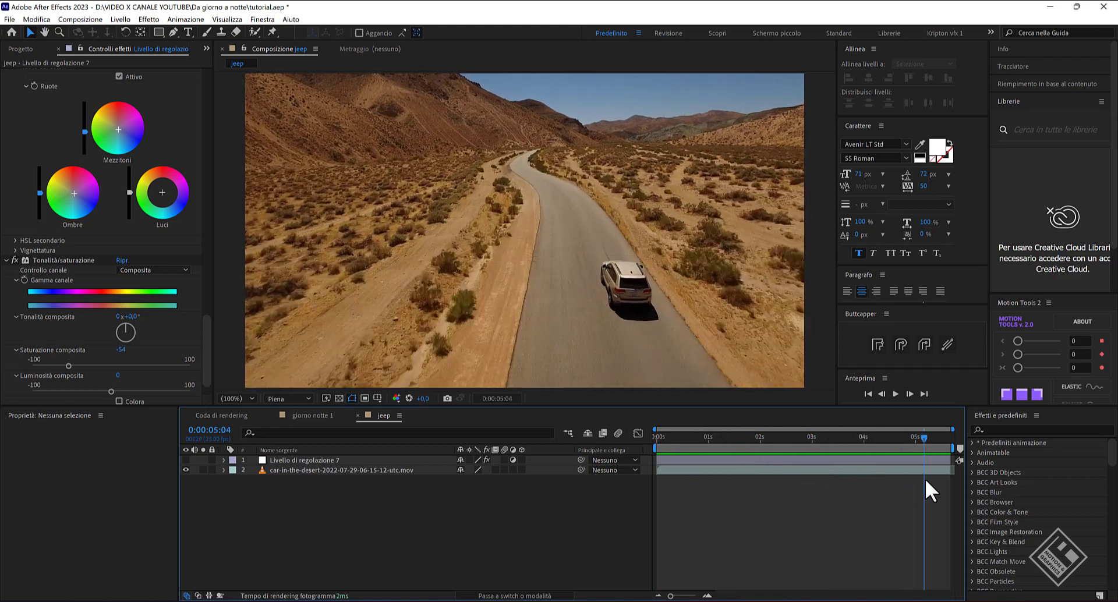
click(835, 487)
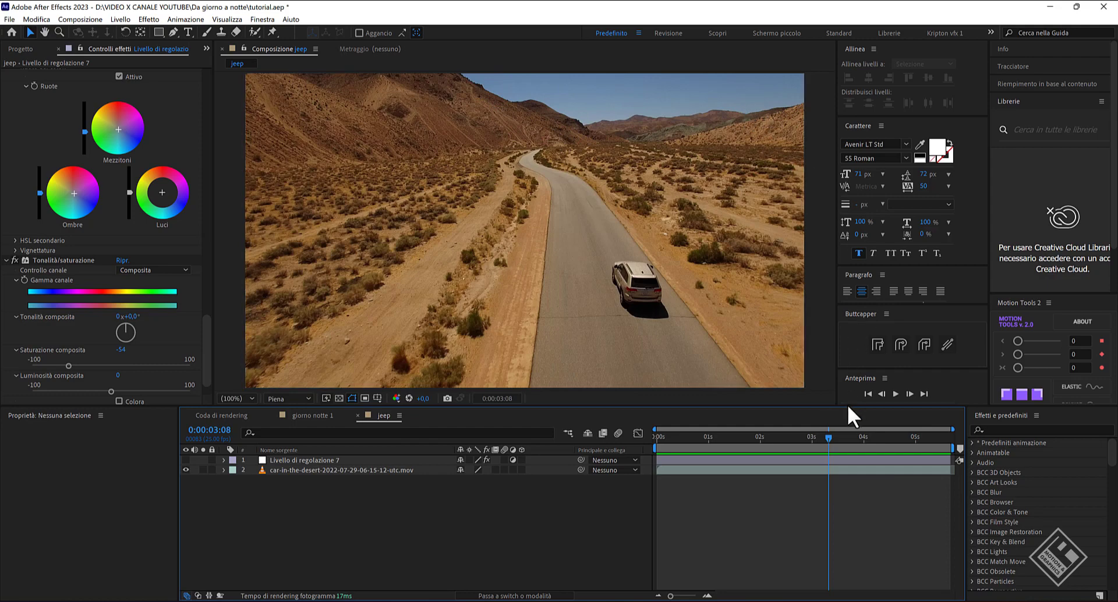
drag(832, 442, 670, 434)
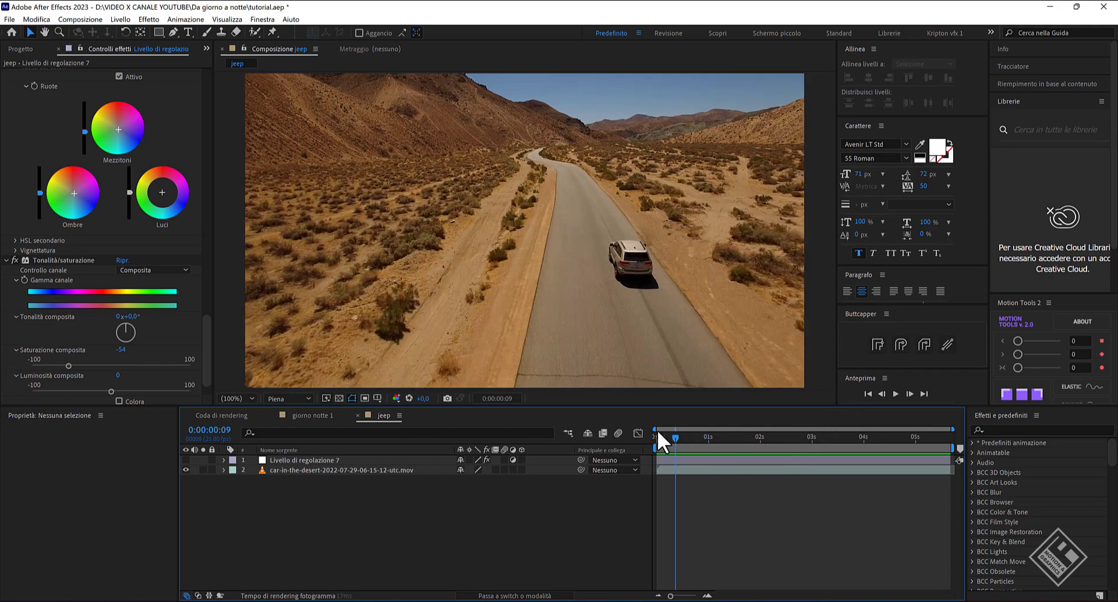
key(space)
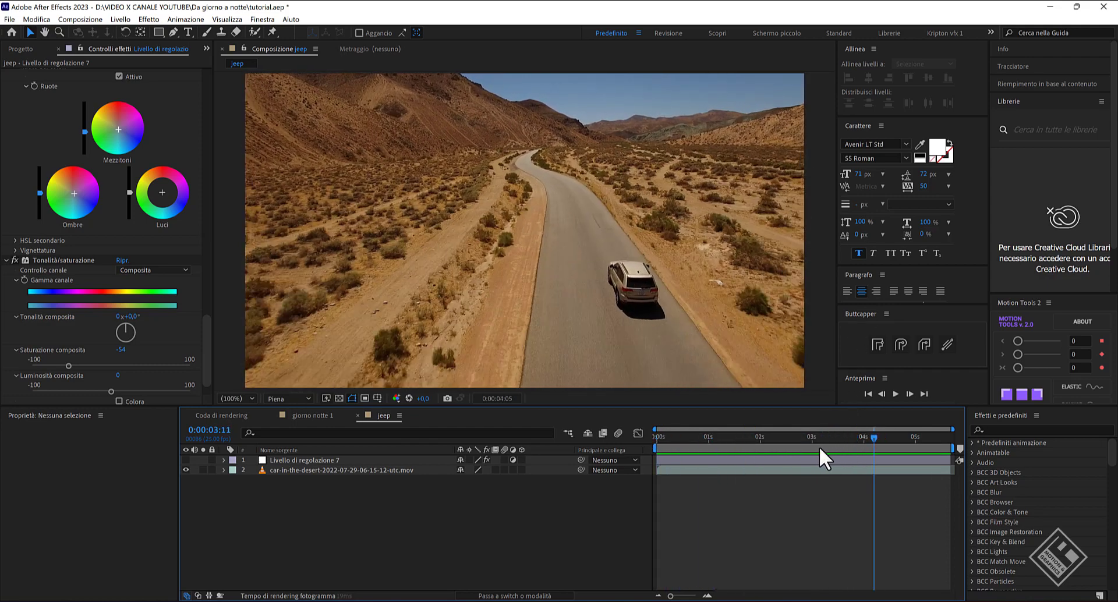
drag(669, 441, 638, 441)
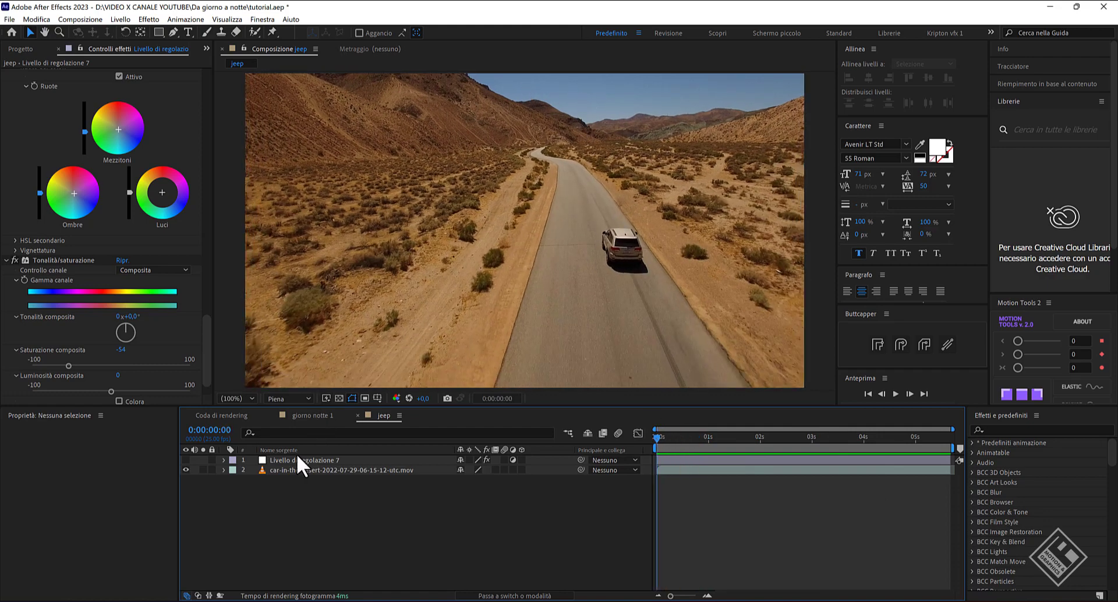
click(294, 469)
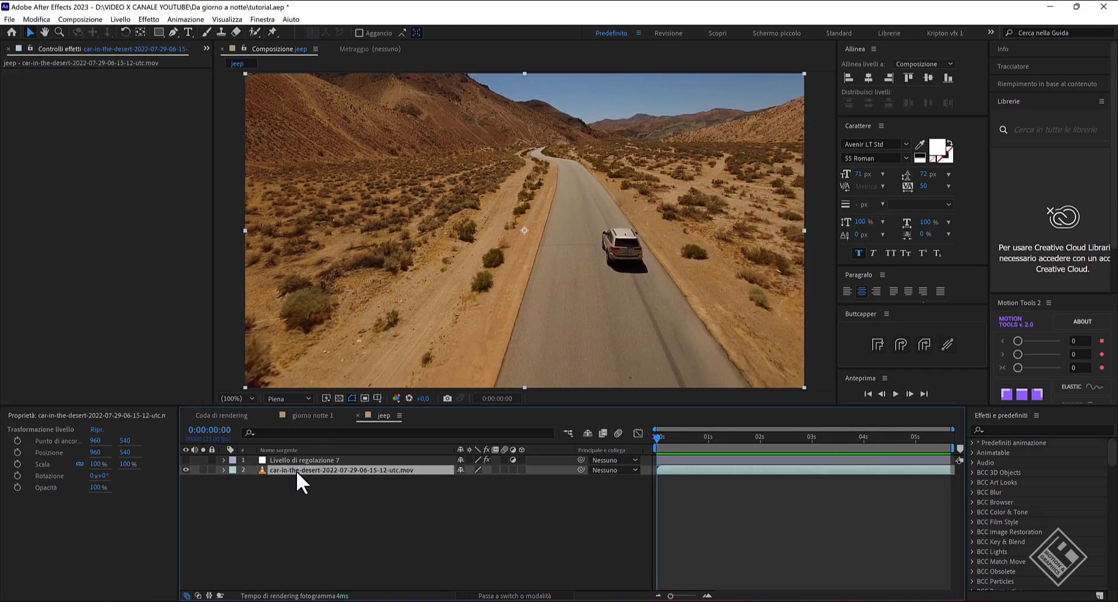
Step: Duplicate the footage, hide the lower copy, and apply Trasparenza colore lineare to the top one
key(ctrl+d)
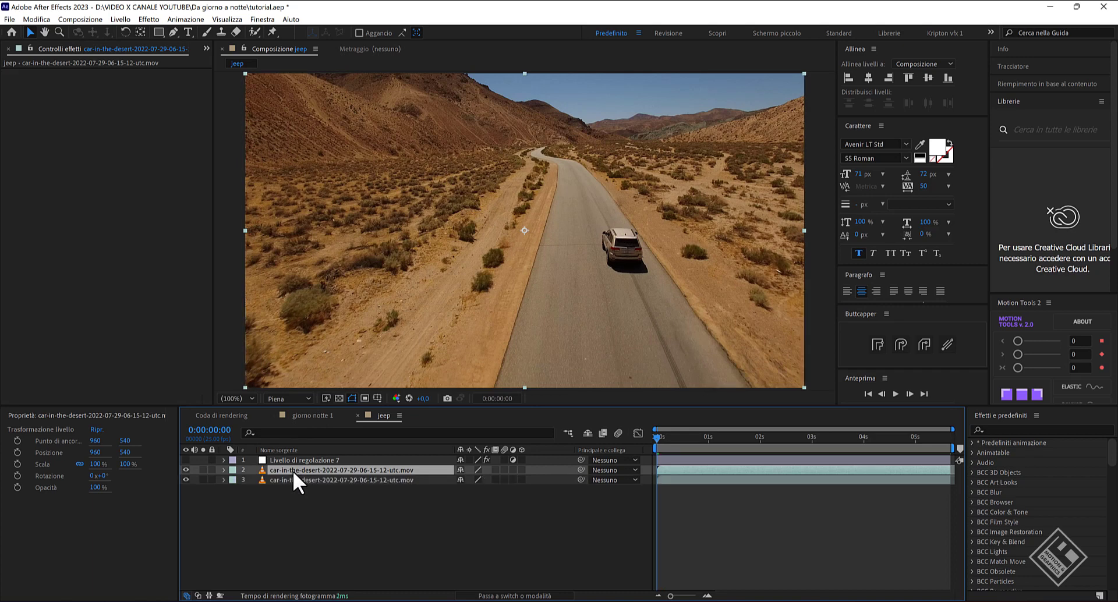
click(186, 479)
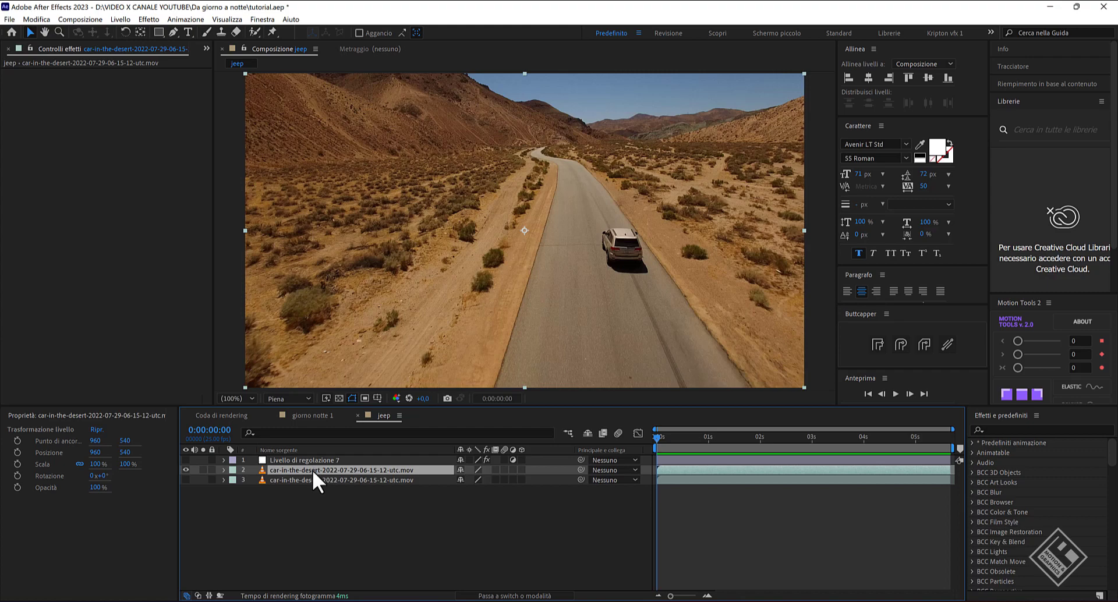
click(143, 17)
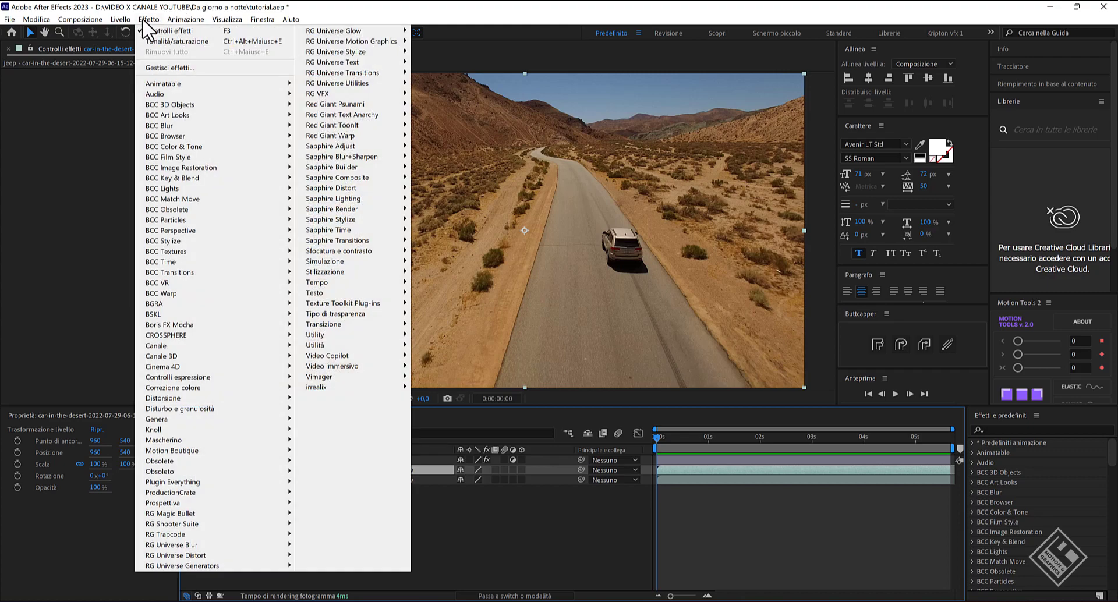
mouse_move(385, 314)
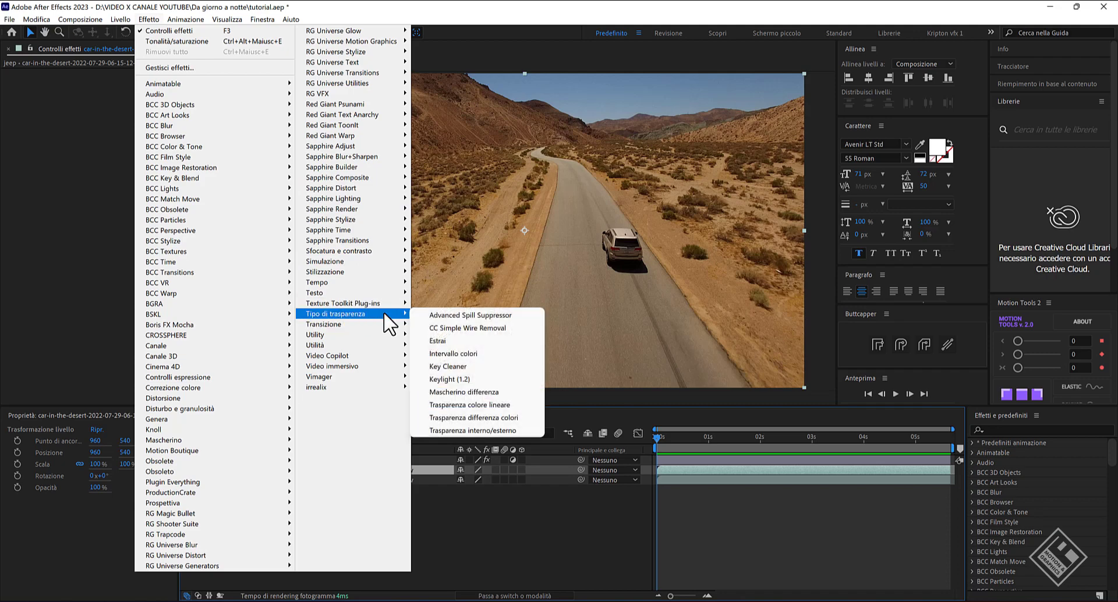
click(477, 404)
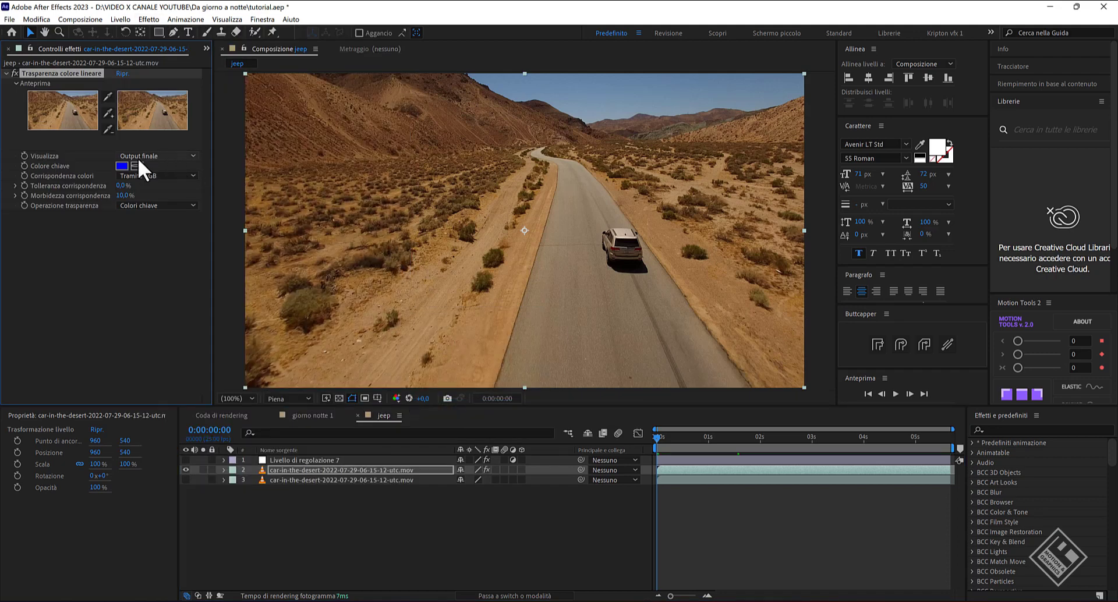
Step: Key out the sky with the eyedropper and turn on the transparency grid
click(137, 165)
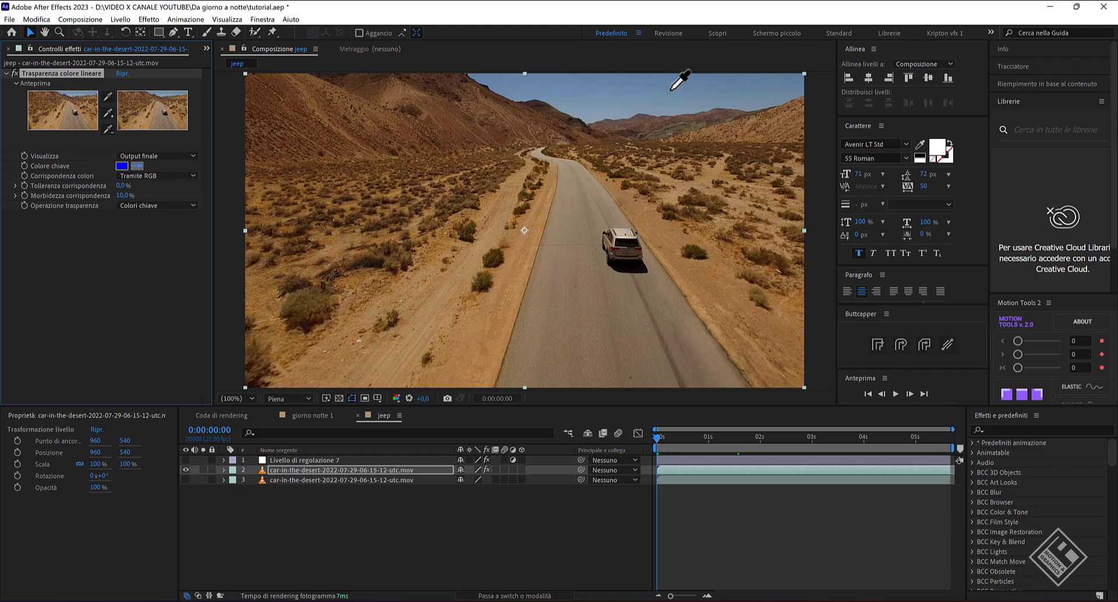
click(747, 77)
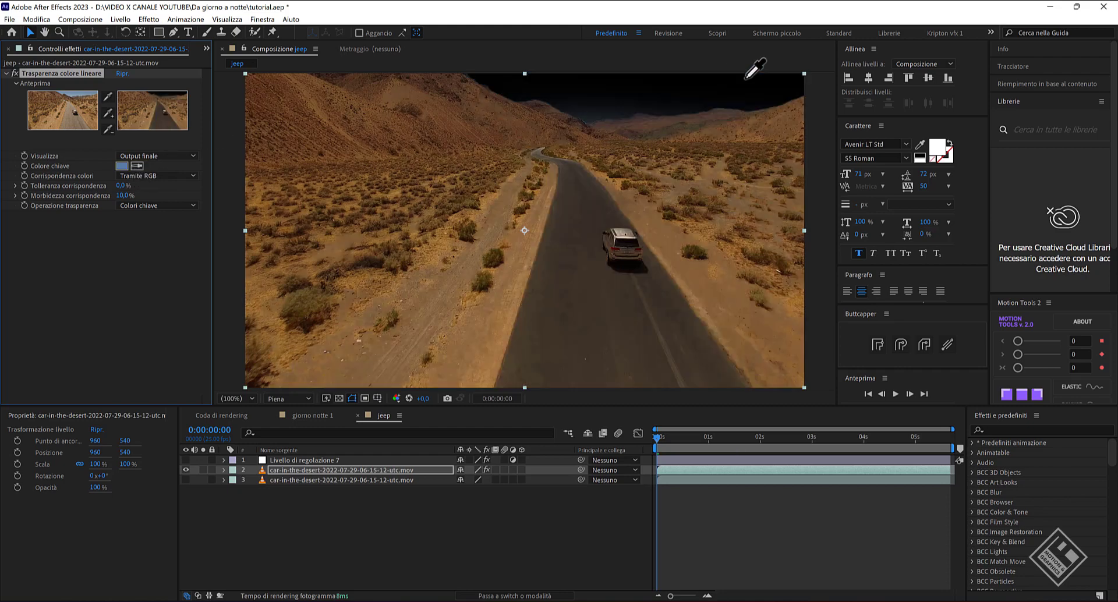
click(339, 398)
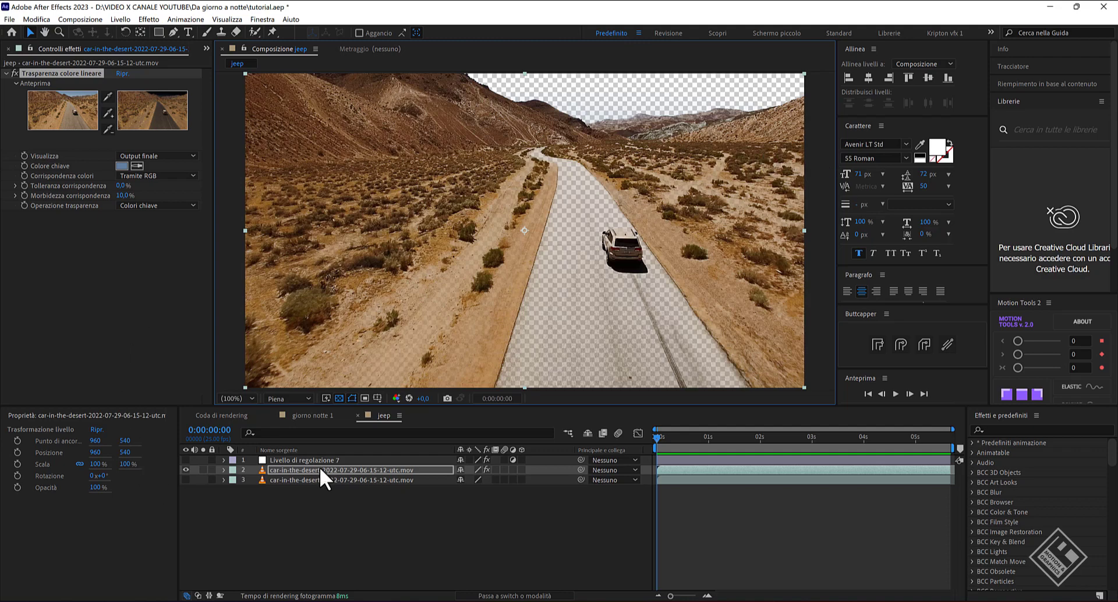
Step: Pick a lighter, less saturated blue as the Linear Color Key's key colour
click(121, 165)
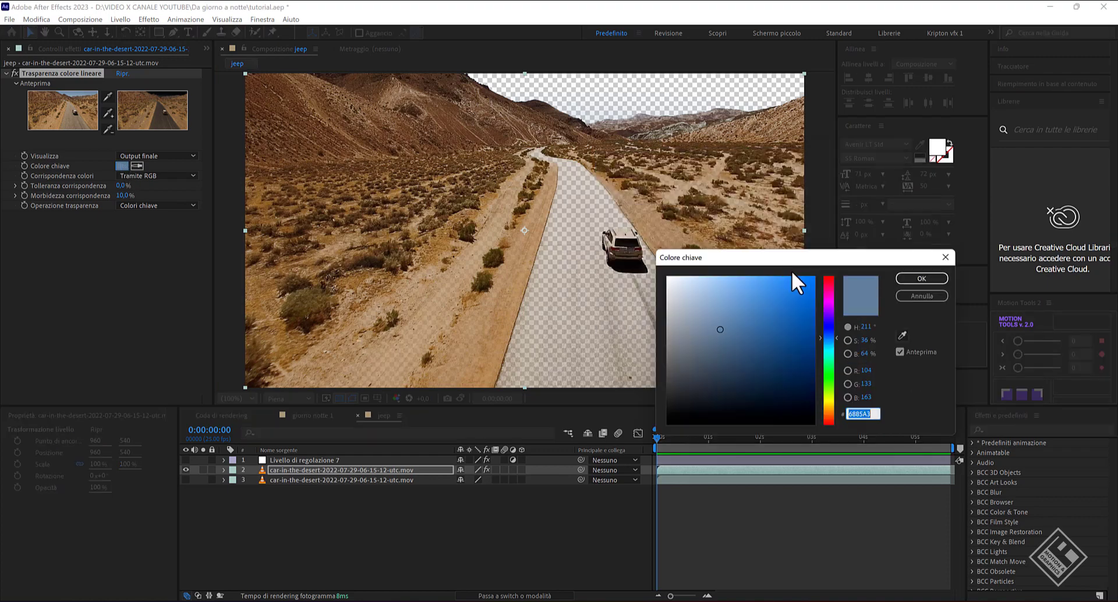
click(763, 342)
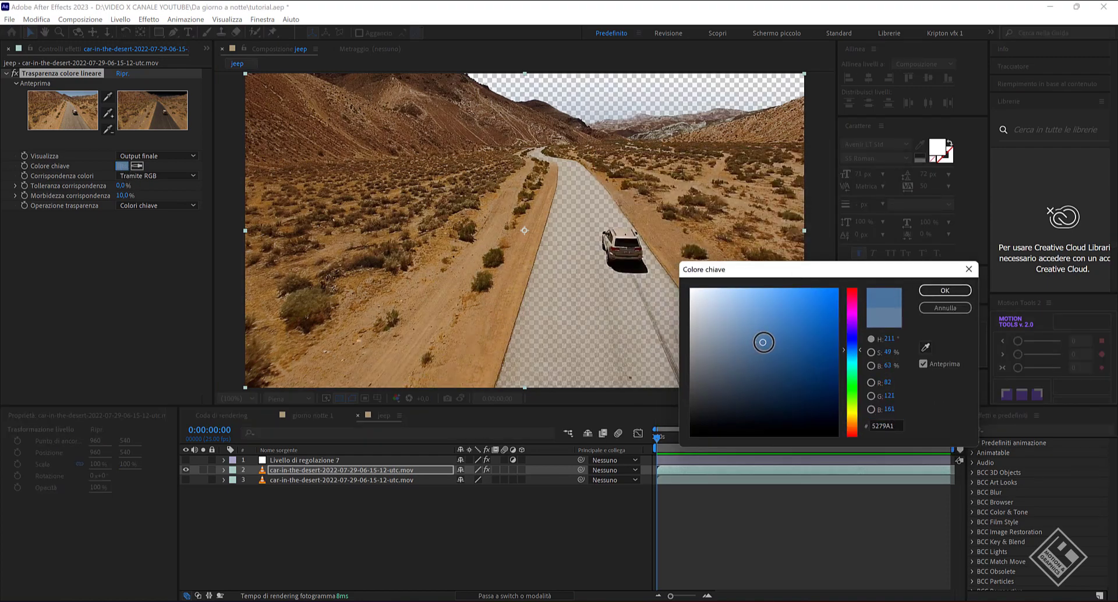
drag(763, 342, 749, 331)
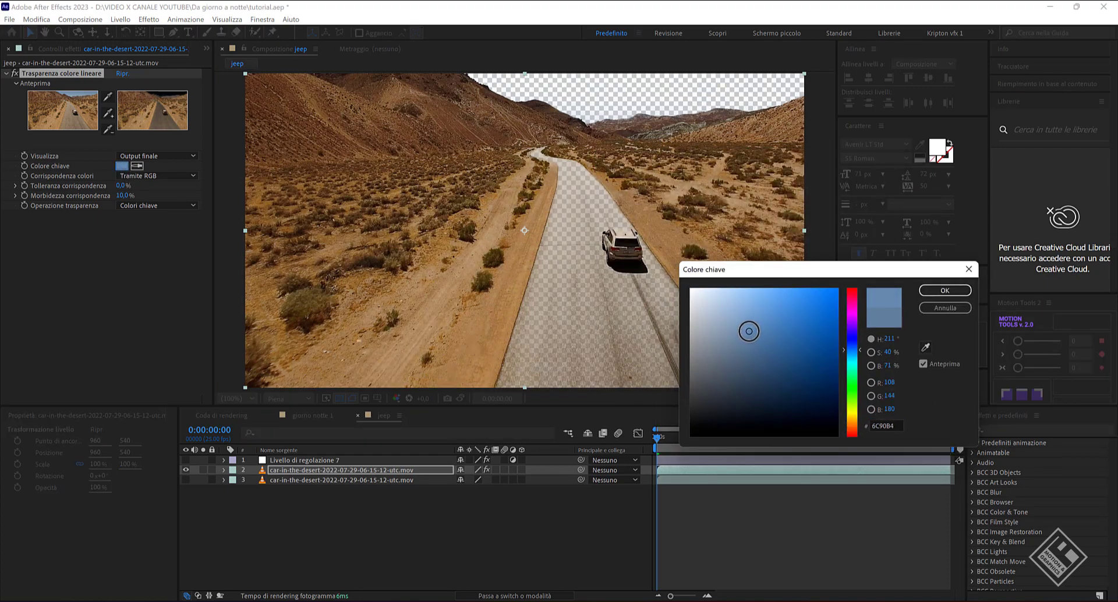
click(944, 290)
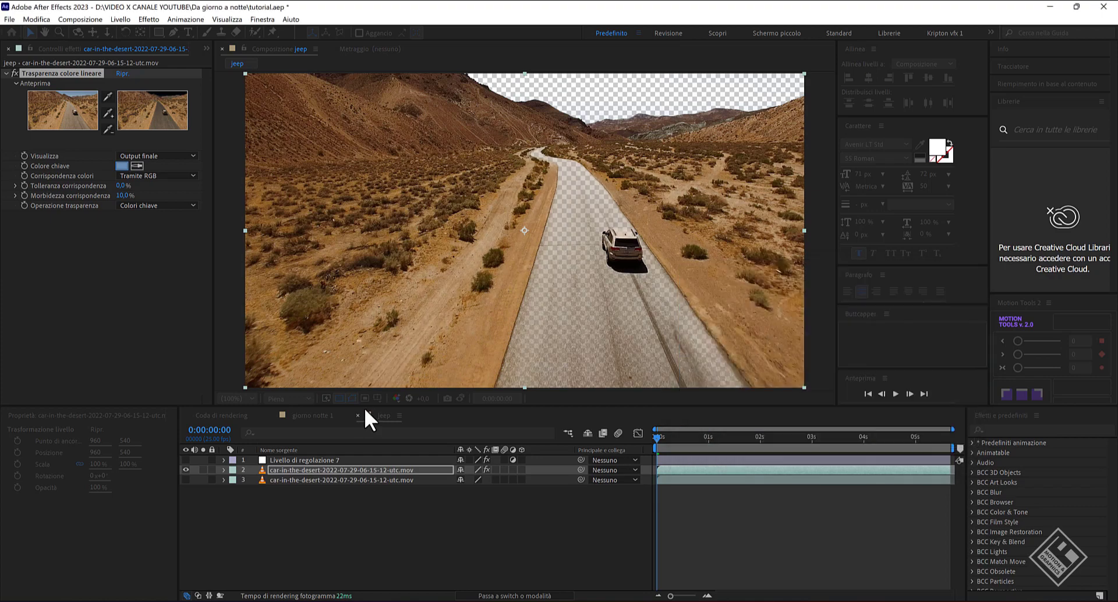
Step: Turn off the transparency grid and darken the key colour slightly to 7092B5
click(338, 399)
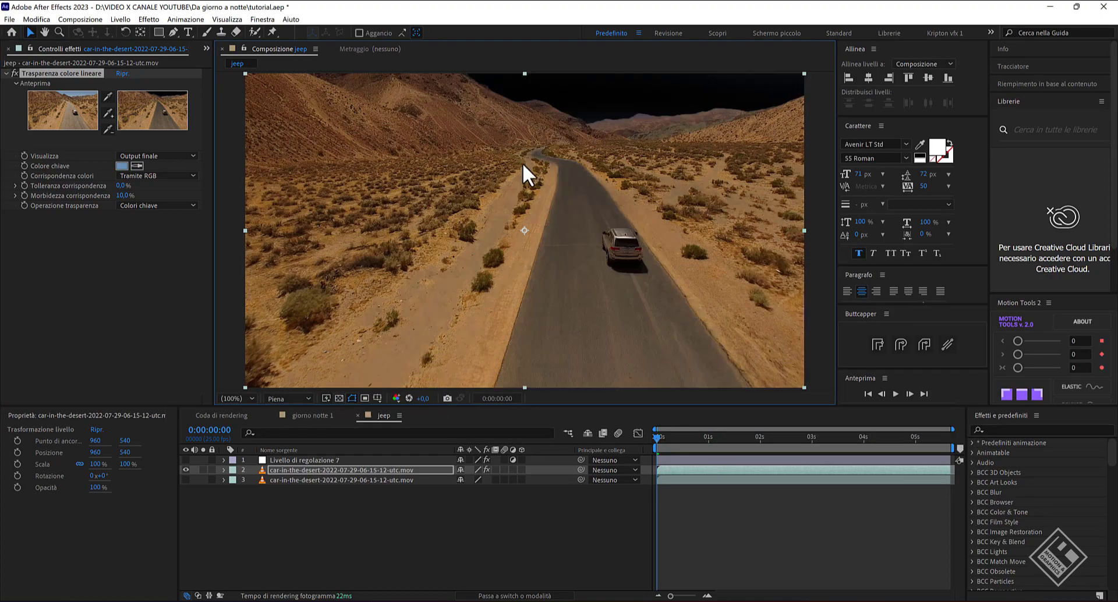
click(122, 166)
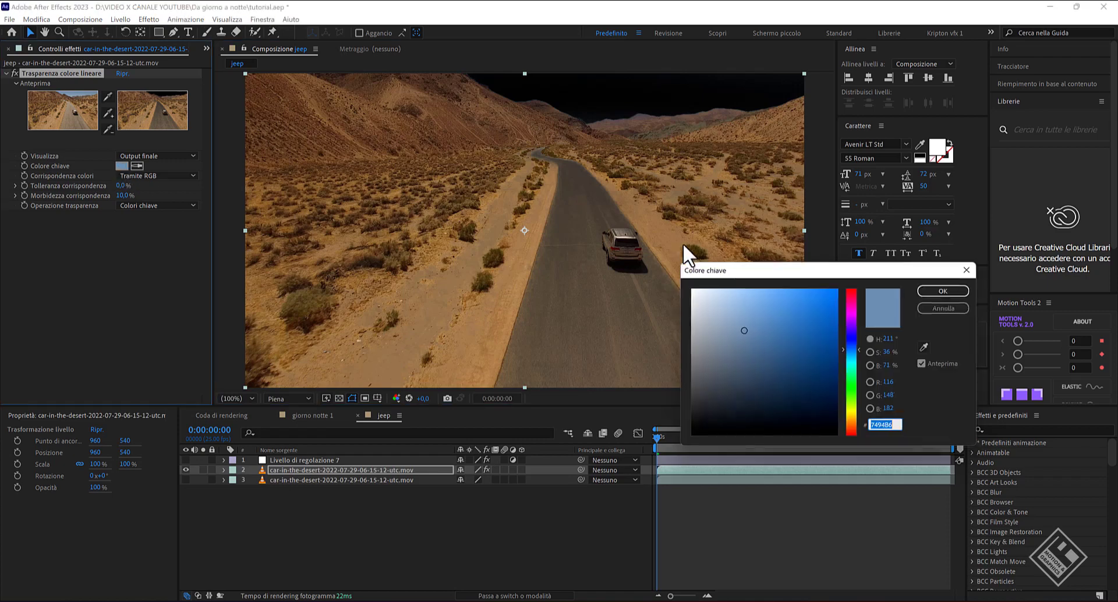
drag(747, 327, 745, 331)
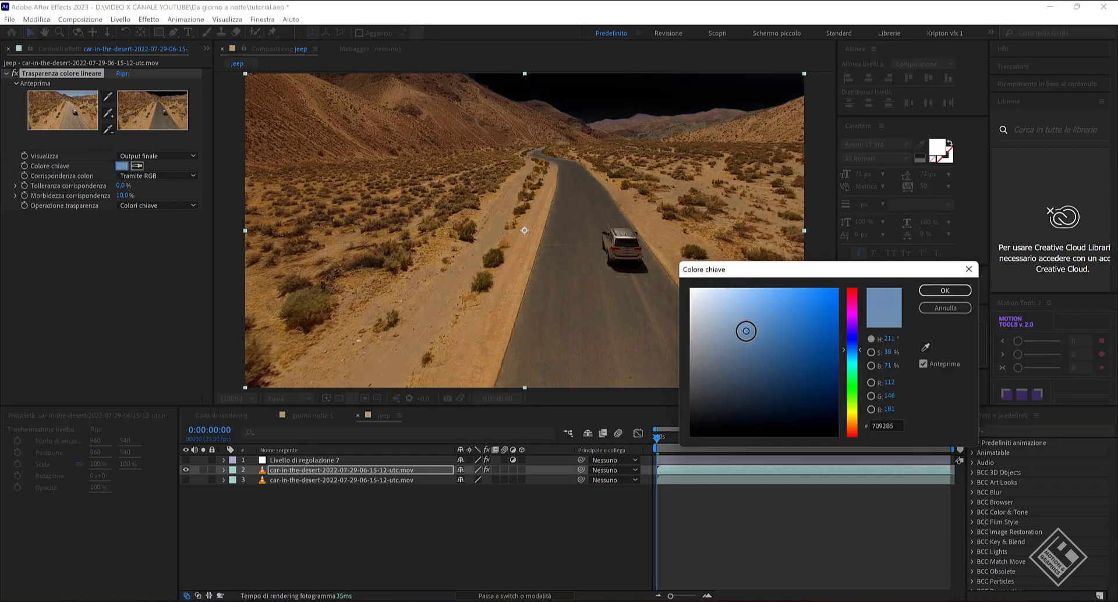
click(944, 291)
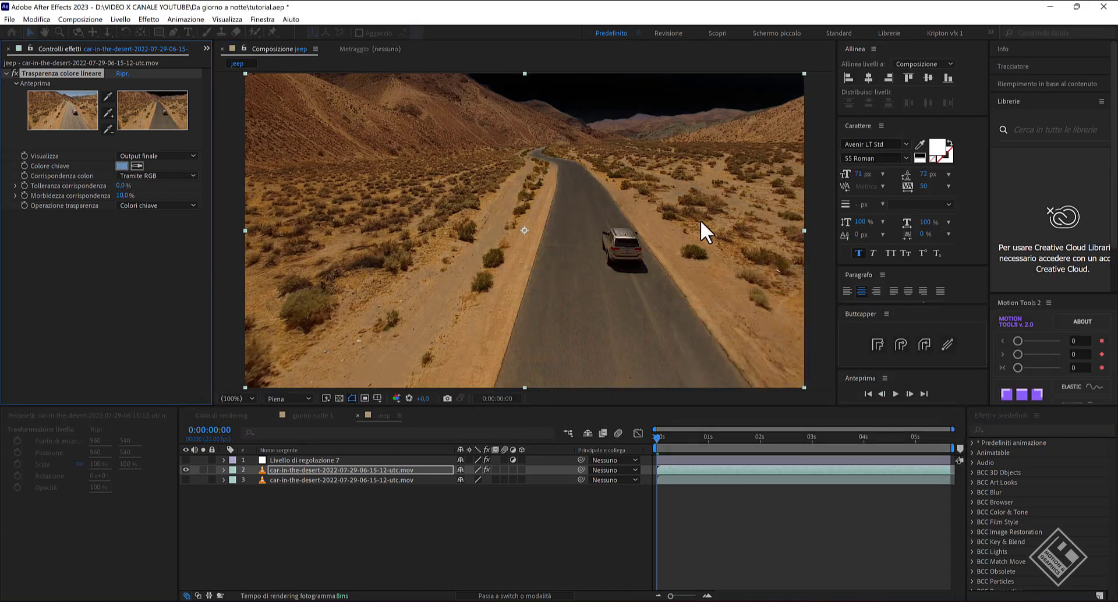
scroll(689, 221, down, 2)
Step: Draw a closed mask along the ridge line on the desert layer
click(173, 32)
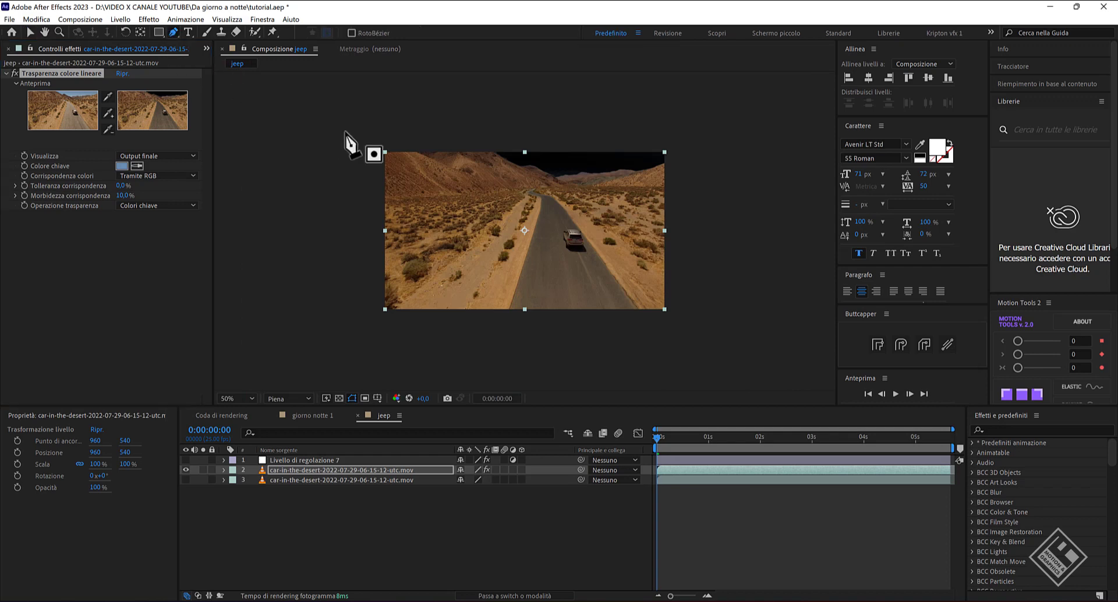
click(485, 142)
mouse_move(515, 170)
mouse_down()
mouse_move(541, 181)
mouse_move(665, 175)
mouse_up()
click(674, 139)
click(485, 142)
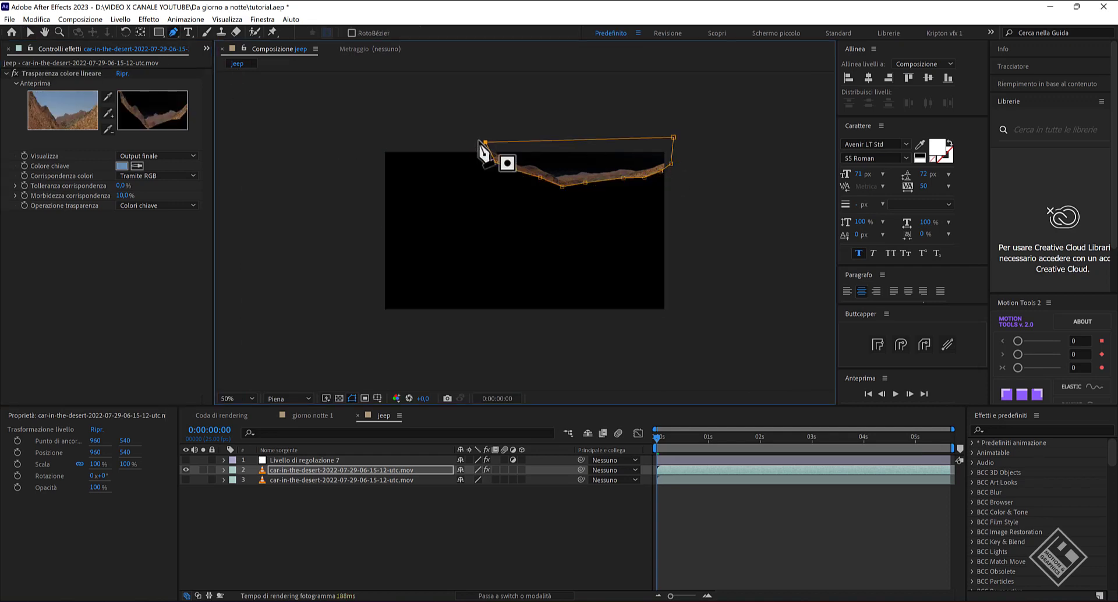
key(period)
key(v)
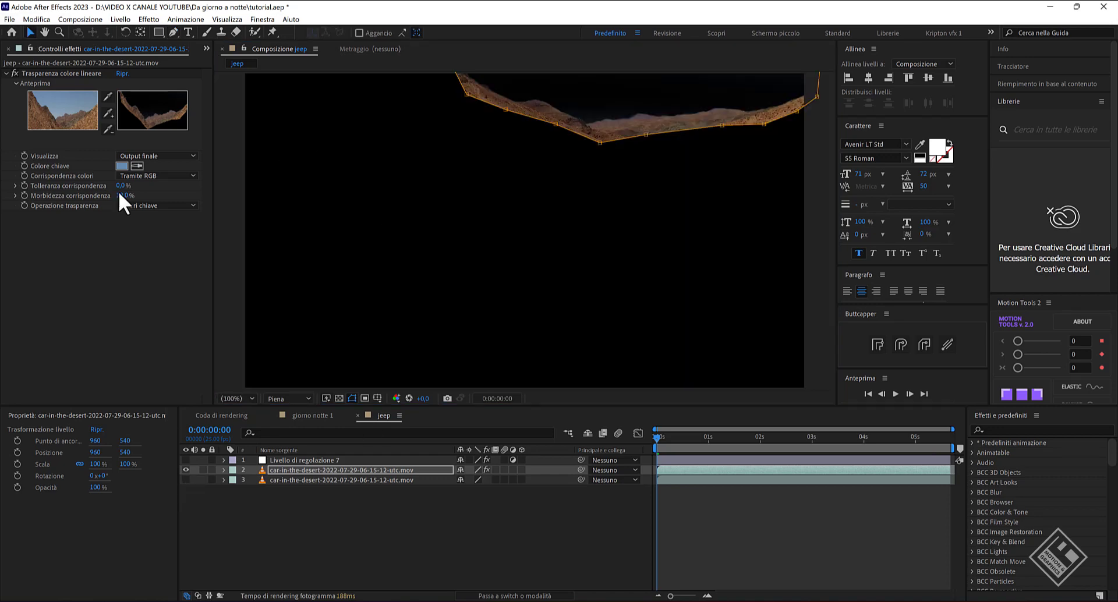
Step: Add the heavy storm sky clip, scale it to 36.9 × 17.7%, and place it top right
key(ctrl+0)
drag(23, 187, 297, 474)
key(s)
drag(473, 489, 442, 490)
key(comma)
mouse_move(522, 239)
mouse_down()
mouse_move(577, 192)
mouse_move(688, 189)
mouse_up()
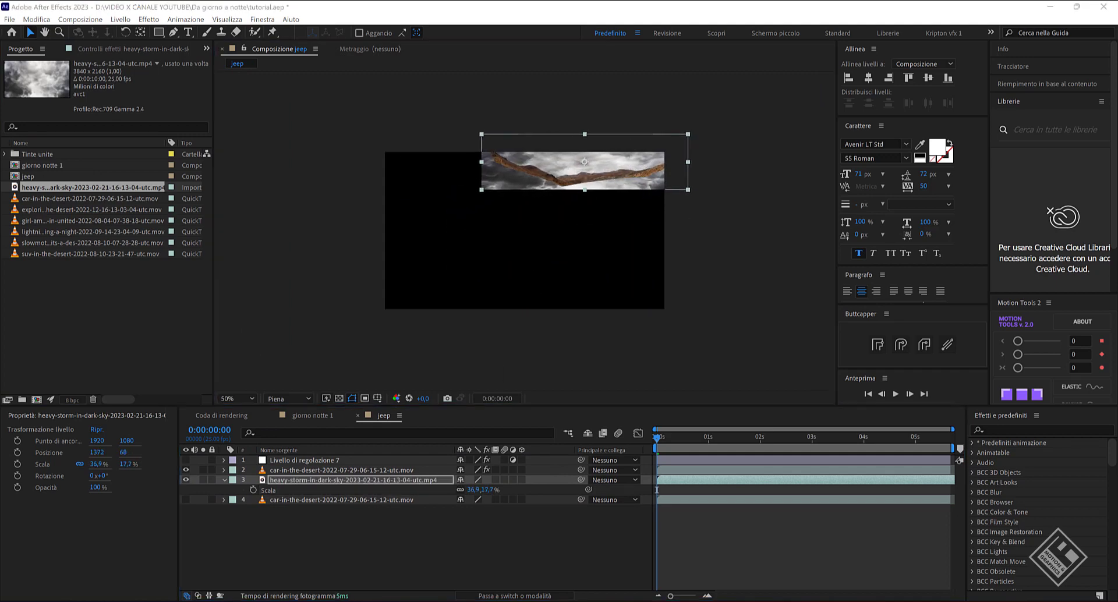
Step: Draw a closed mask on the storm layer following the mountain ridge
key(g)
click(470, 133)
click(490, 159)
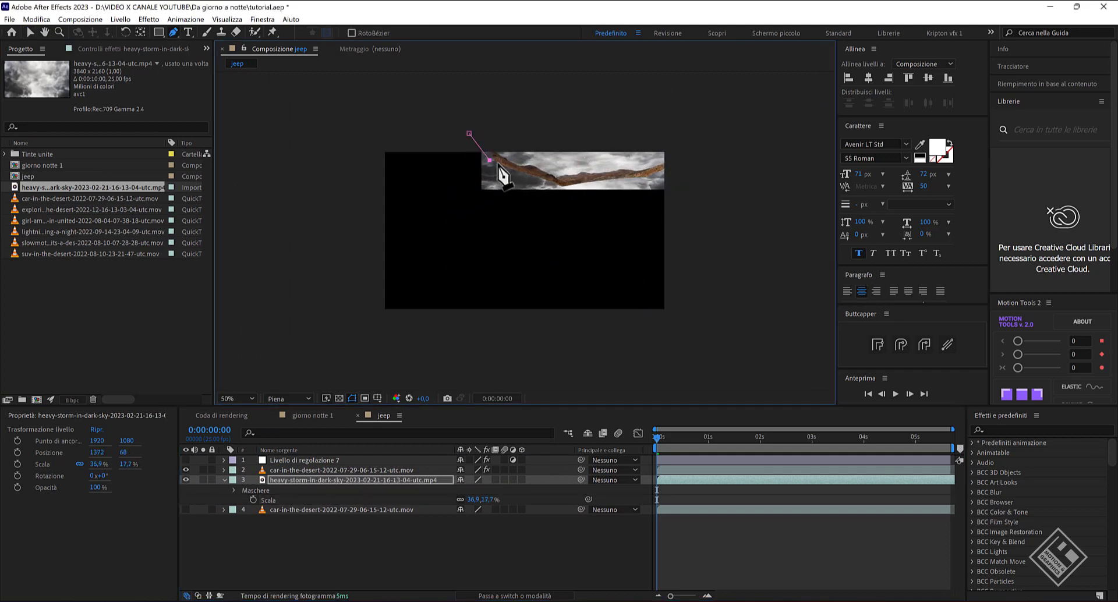
click(525, 174)
click(562, 182)
click(603, 180)
click(632, 176)
click(664, 164)
click(668, 133)
click(469, 134)
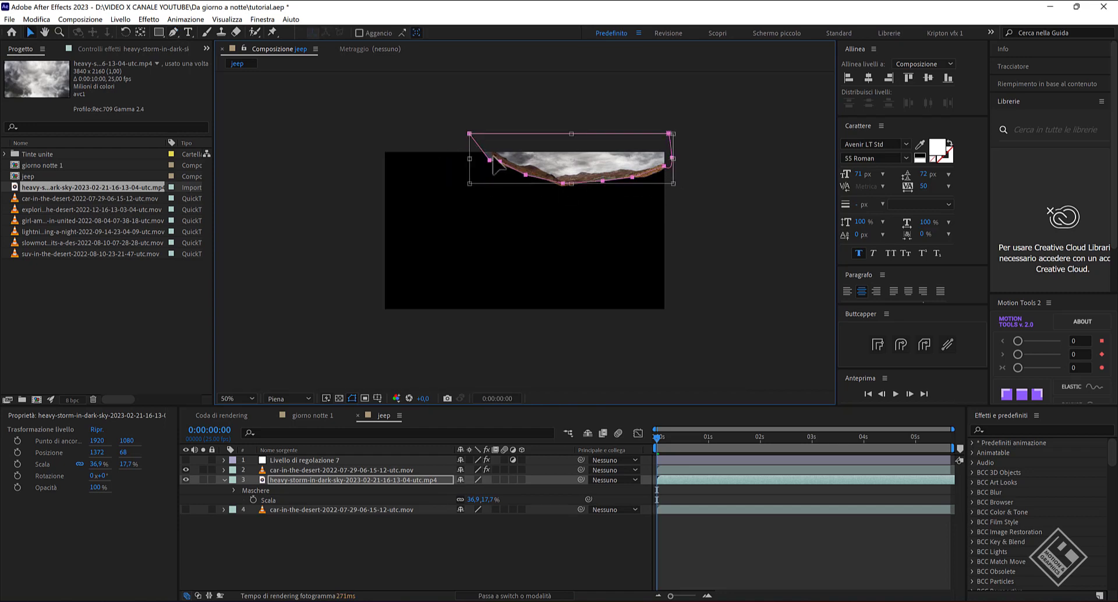
key(v)
Step: Show the bottom desert road layer and refine the mask vertices to follow the ridge
click(497, 165)
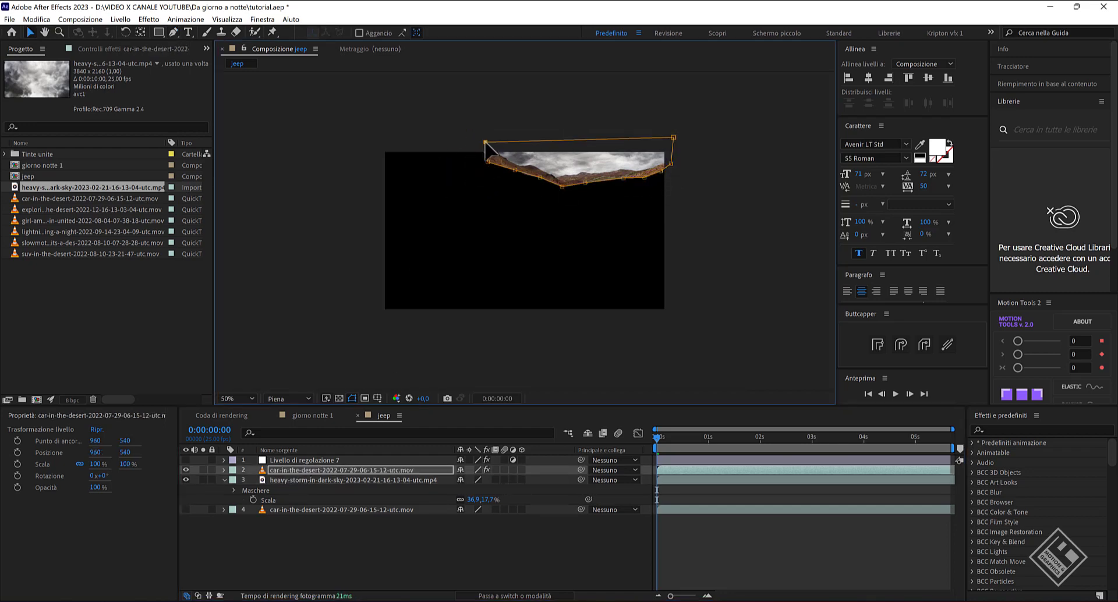
mouse_move(485, 141)
mouse_down()
mouse_move(471, 139)
mouse_move(484, 161)
mouse_up()
key(slash)
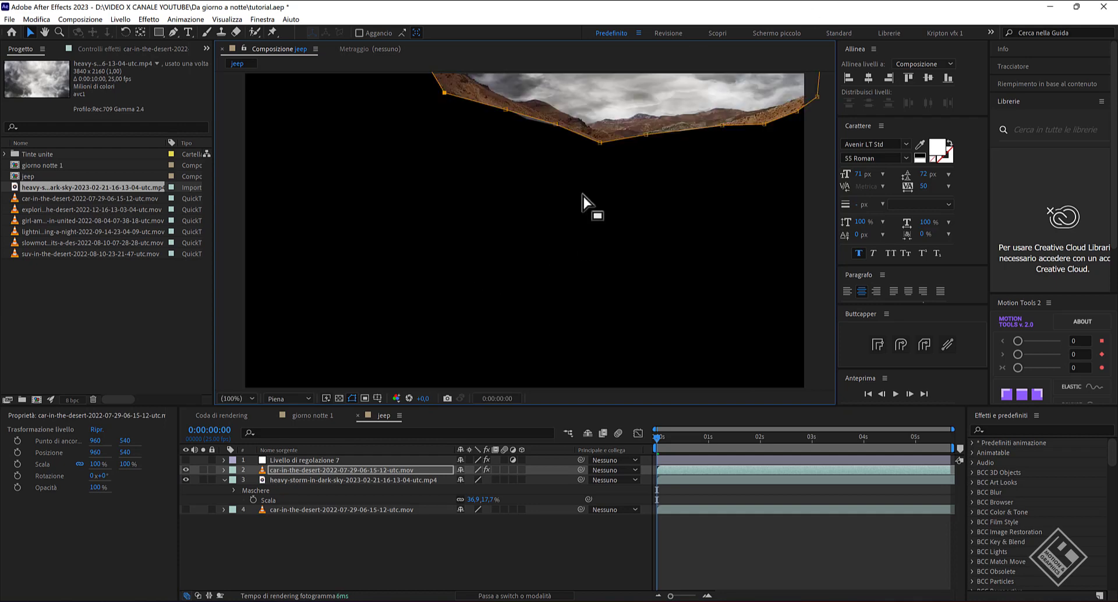
click(186, 509)
click(288, 479)
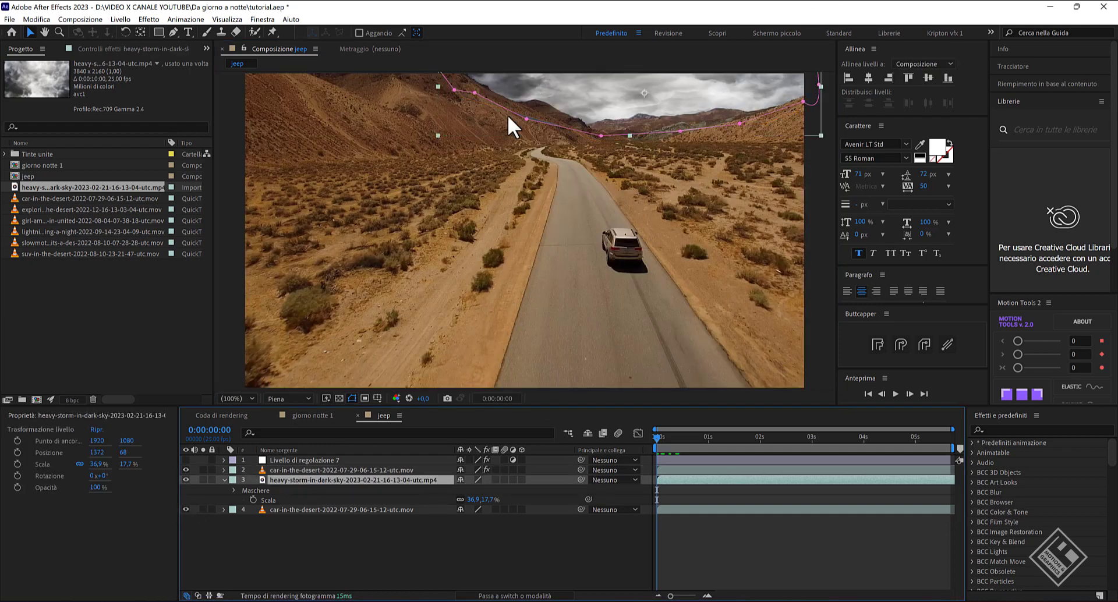
drag(527, 118, 532, 113)
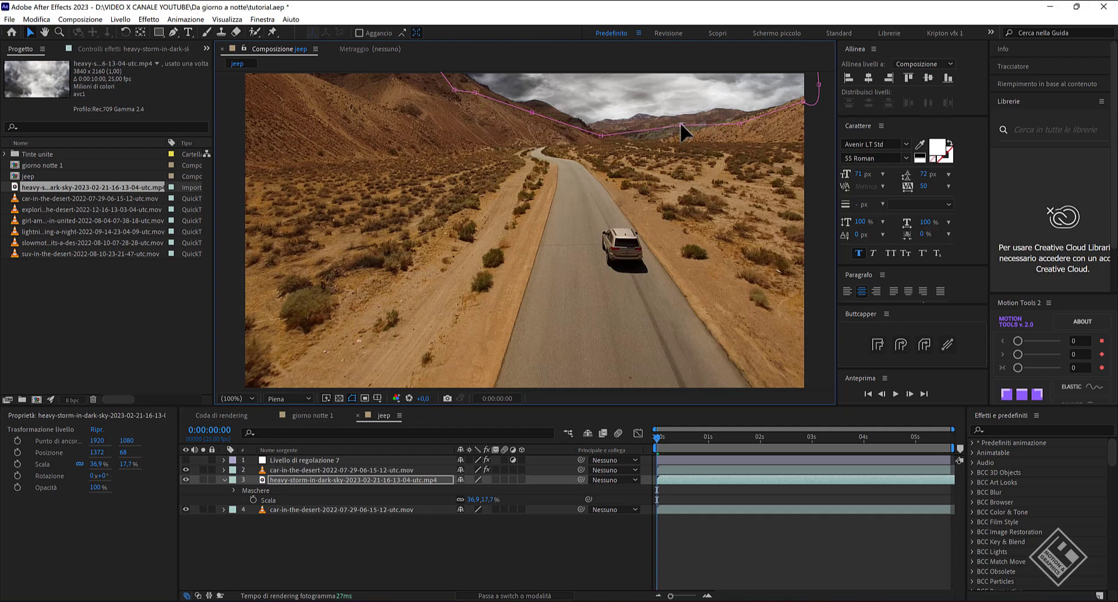
click(347, 537)
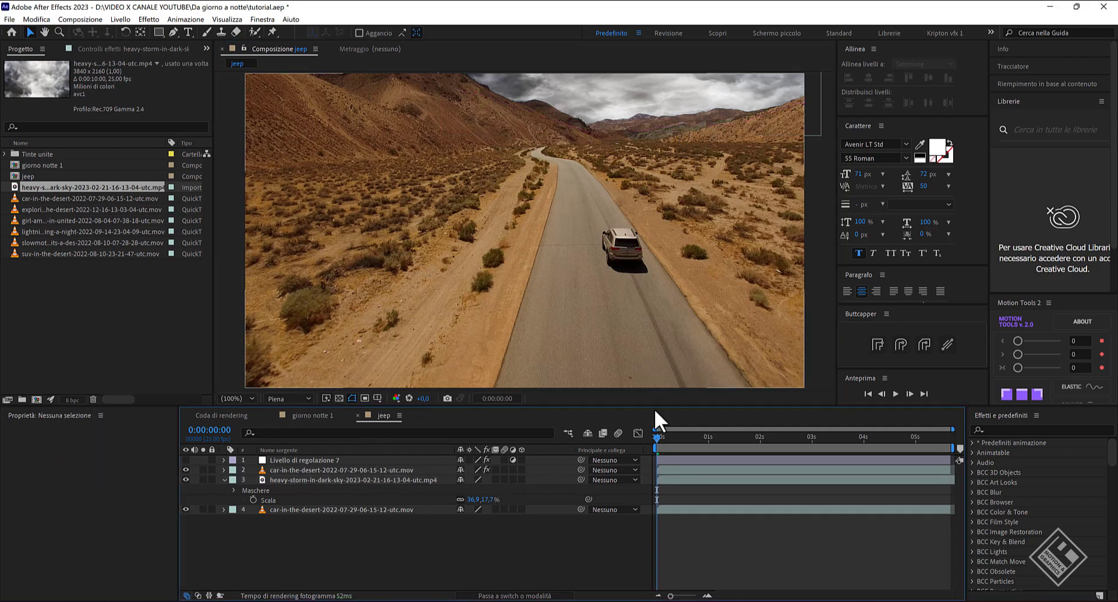
drag(664, 436, 903, 448)
drag(680, 433, 622, 435)
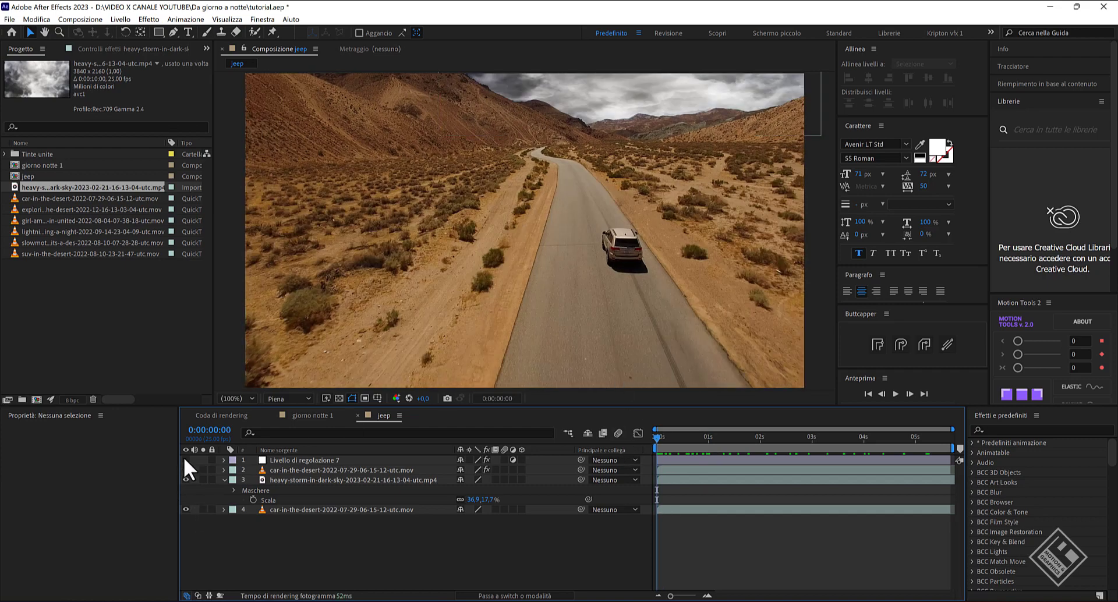
Step: Turn on the night adjustment layer and pull a Curves effect down on the storm sky
click(185, 459)
click(285, 480)
key(ctrl+space)
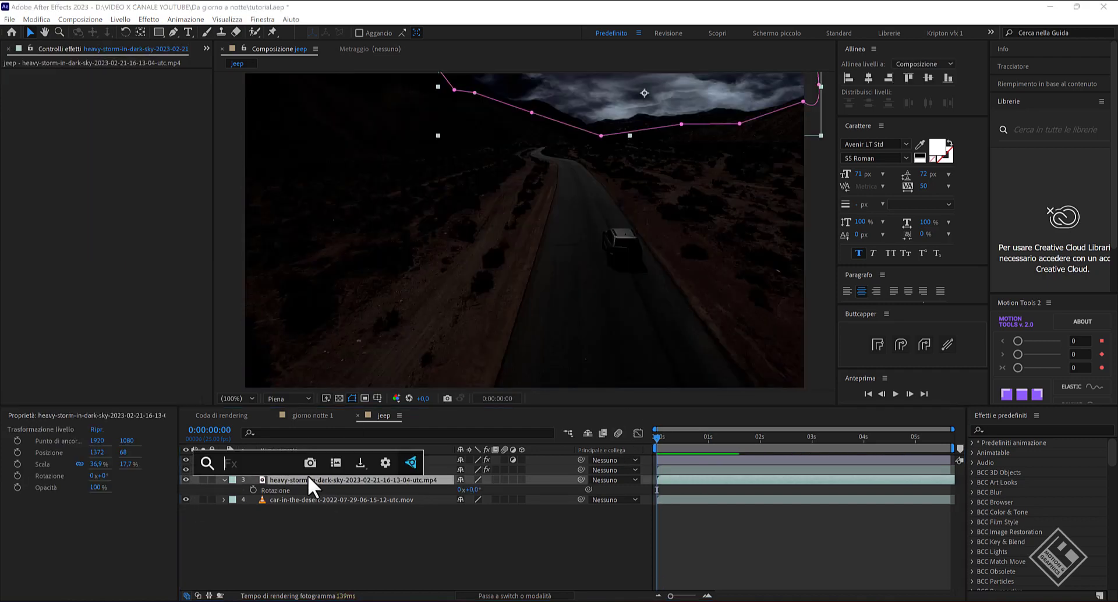
text(curve)
key(Return)
drag(102, 188, 106, 200)
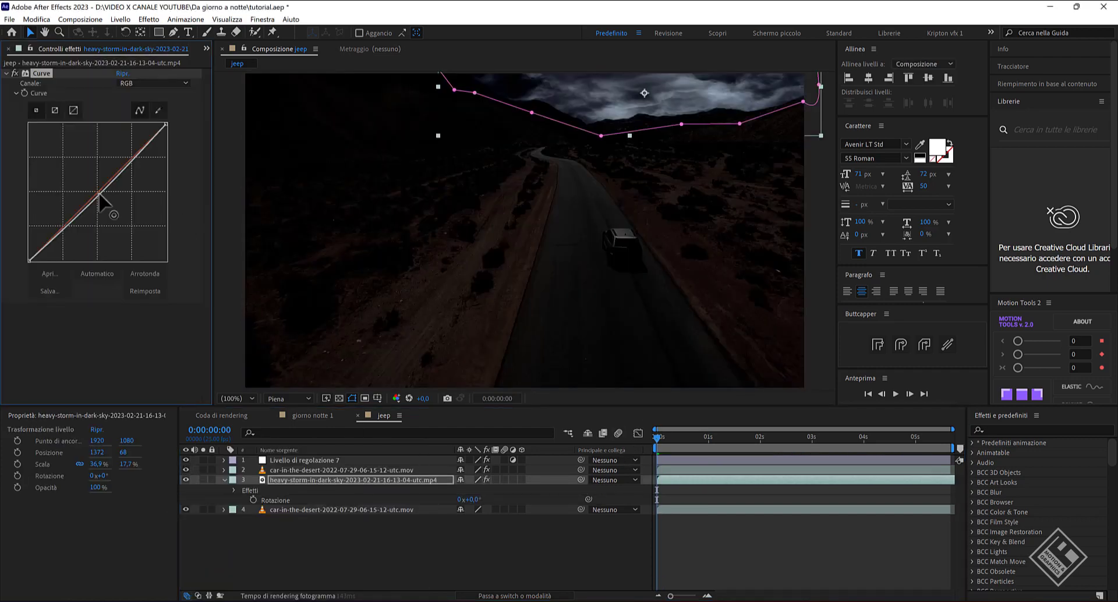
drag(167, 131, 166, 145)
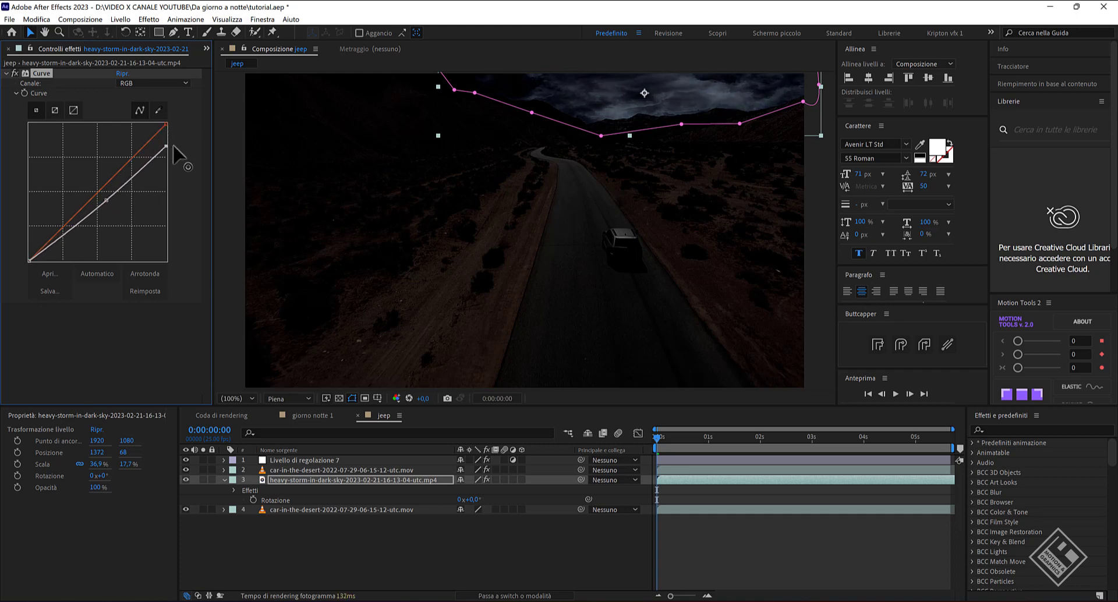
Step: Preview the night scene and lower the curve further to darken the sky more
click(334, 574)
key(space)
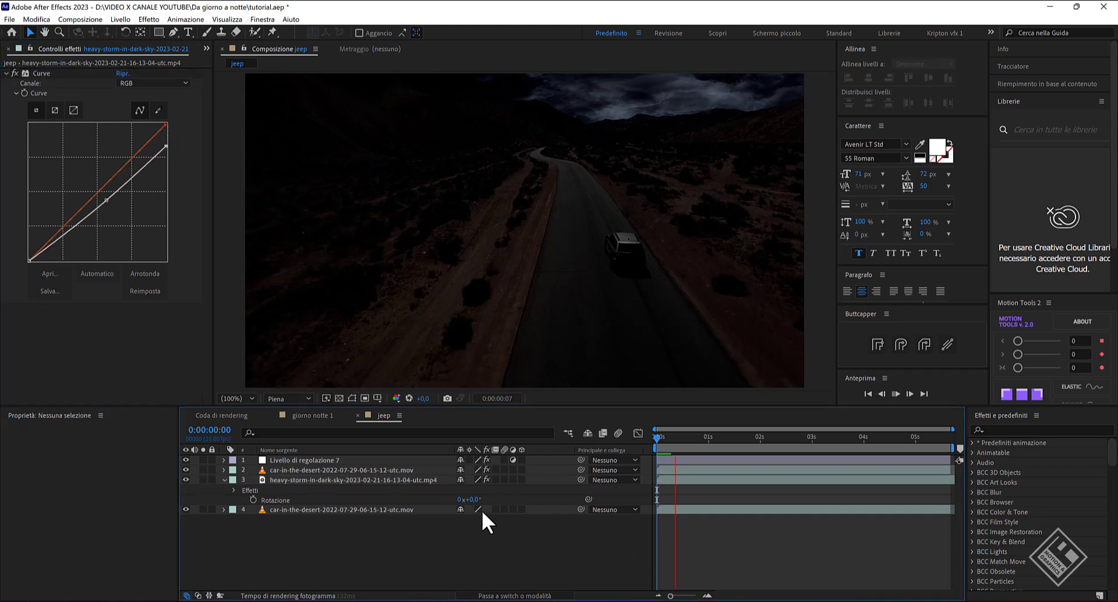
key(space)
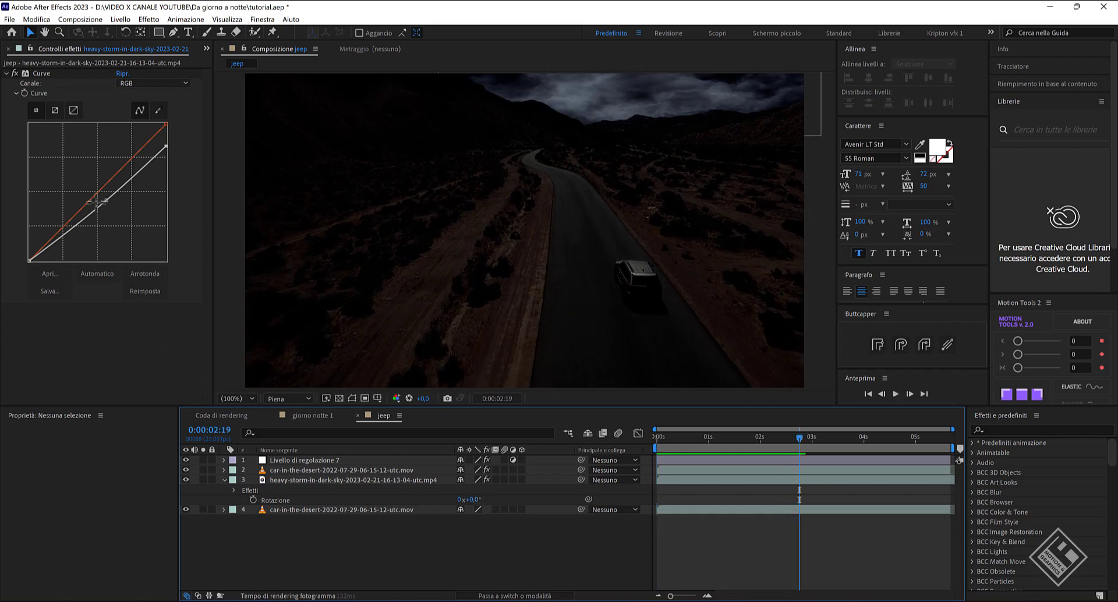
drag(106, 199, 117, 214)
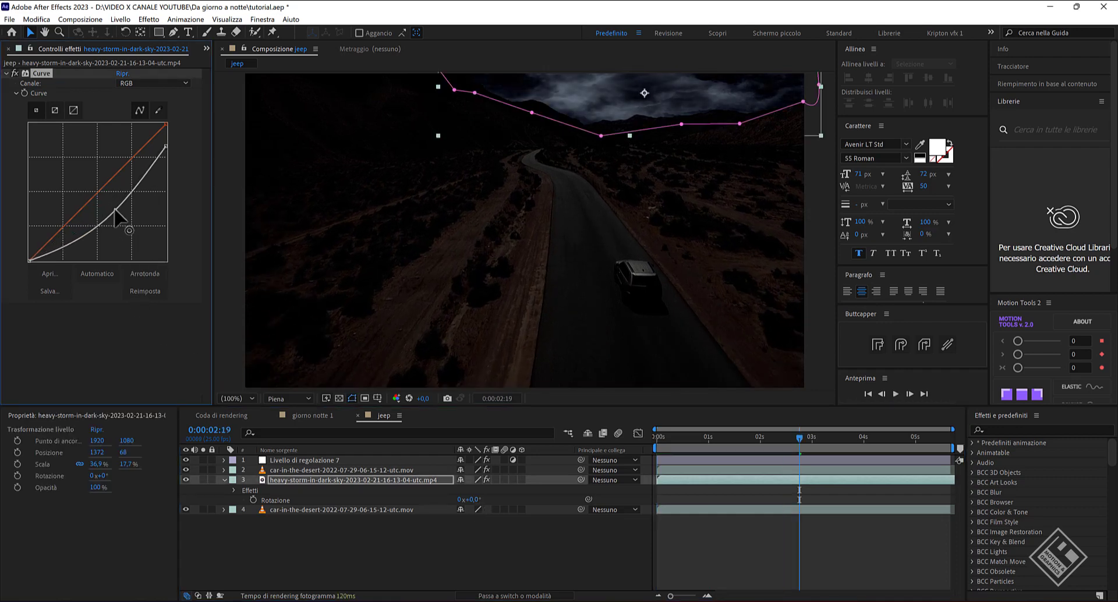
drag(797, 438, 604, 437)
key(space)
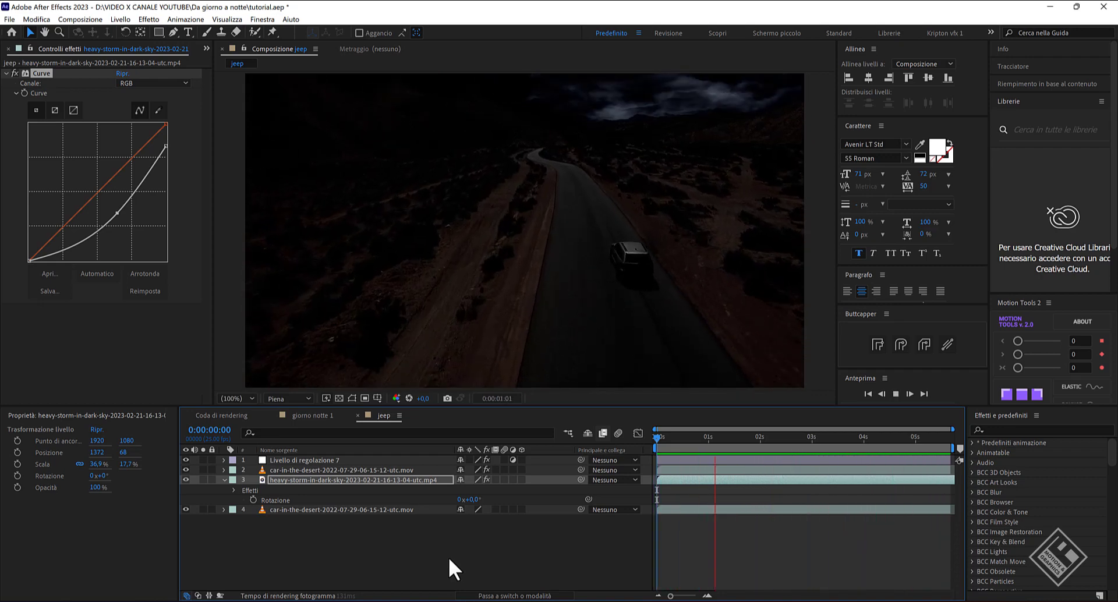
key(space)
drag(711, 437, 654, 430)
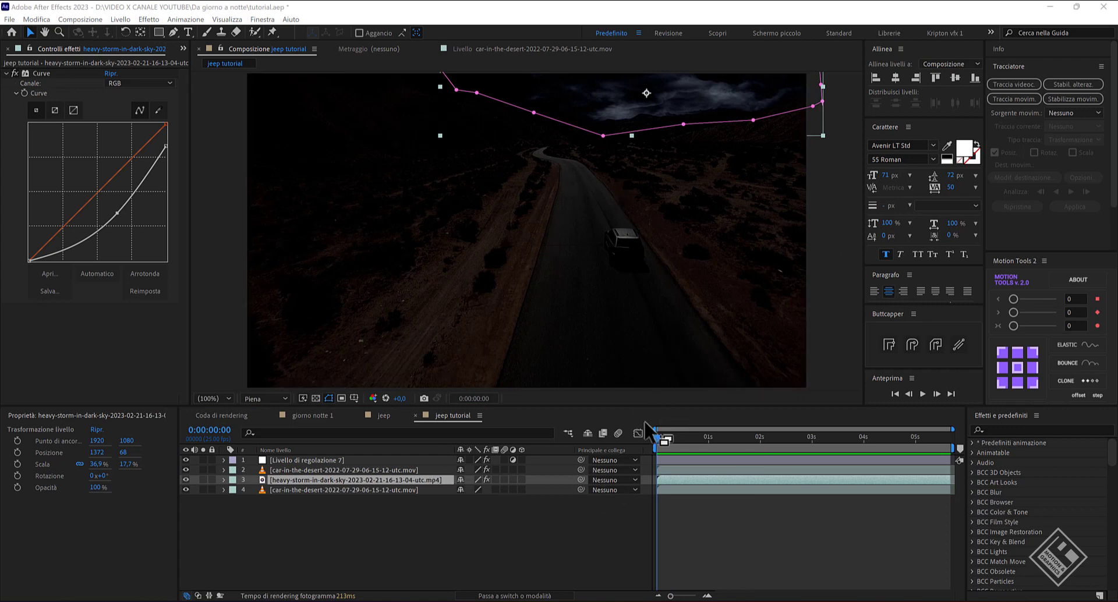
Step: Start motion tracking on the car-in-the-desert layer with the track box tight around the jeep's mirror
mouse_move(656, 438)
mouse_down()
mouse_move(881, 453)
mouse_move(655, 447)
mouse_up()
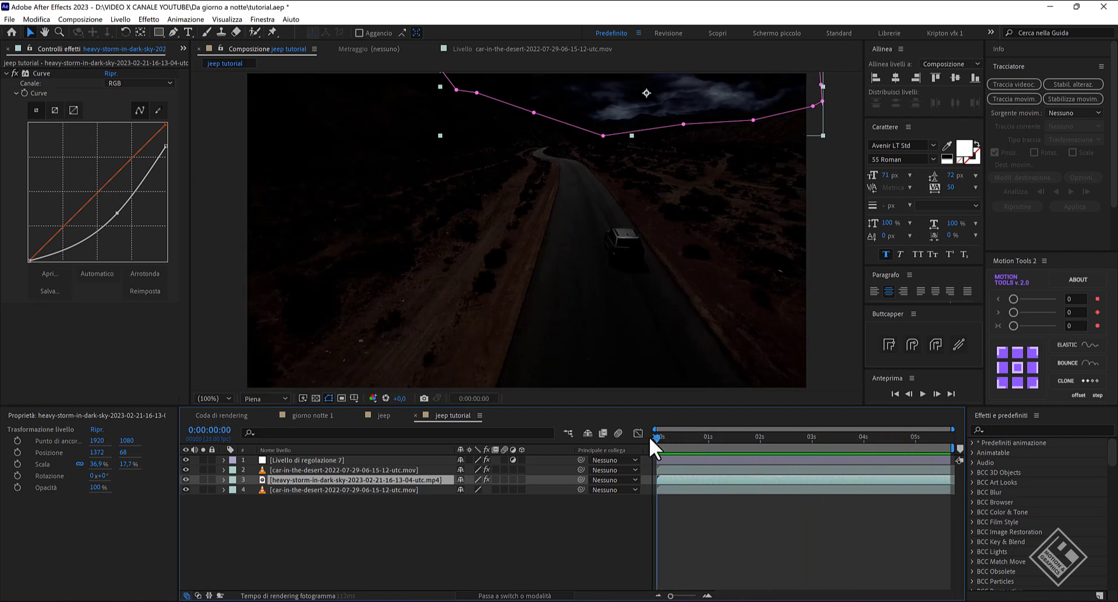
click(644, 569)
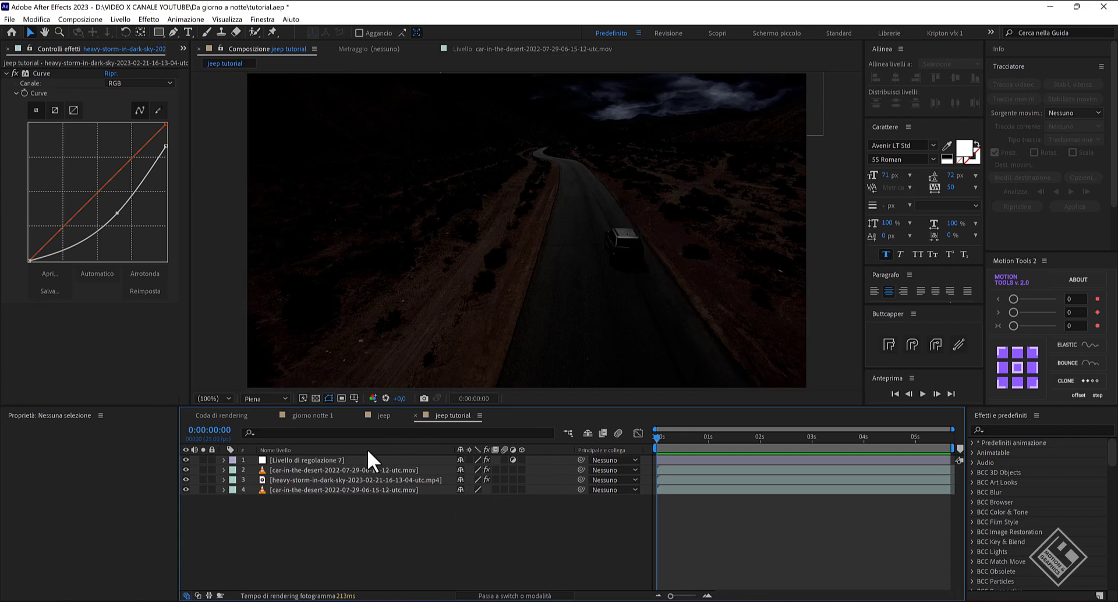
click(295, 491)
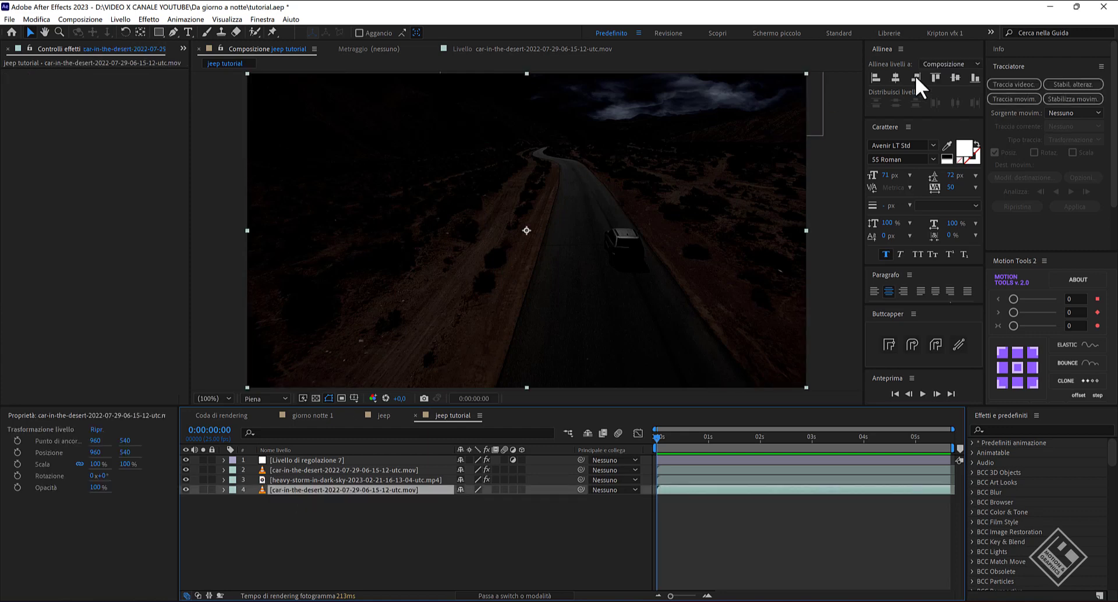
click(1011, 98)
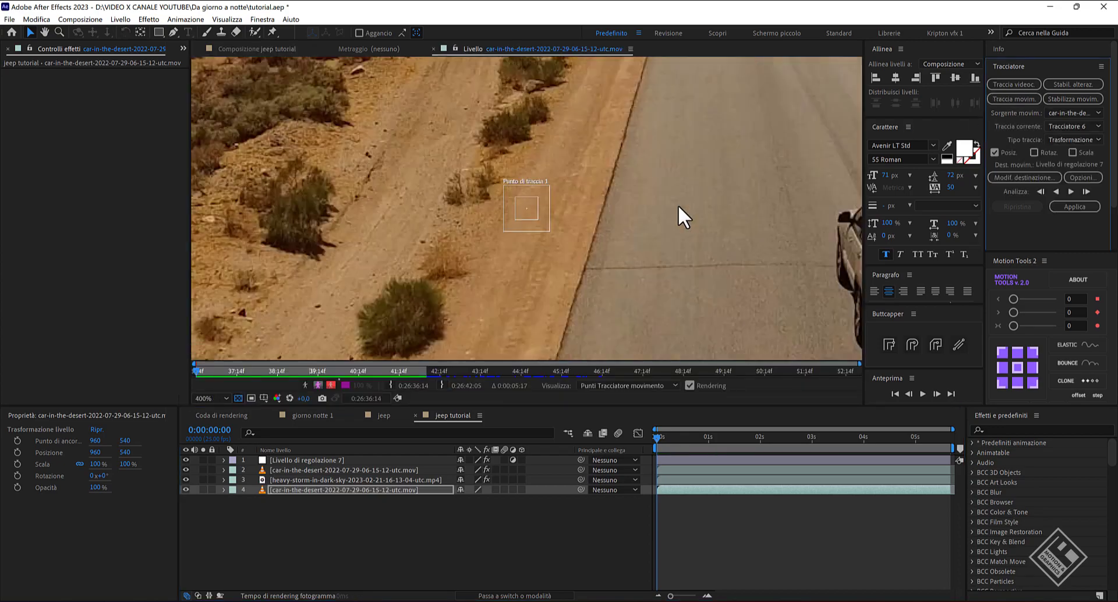
key(comma)
drag(536, 218, 614, 224)
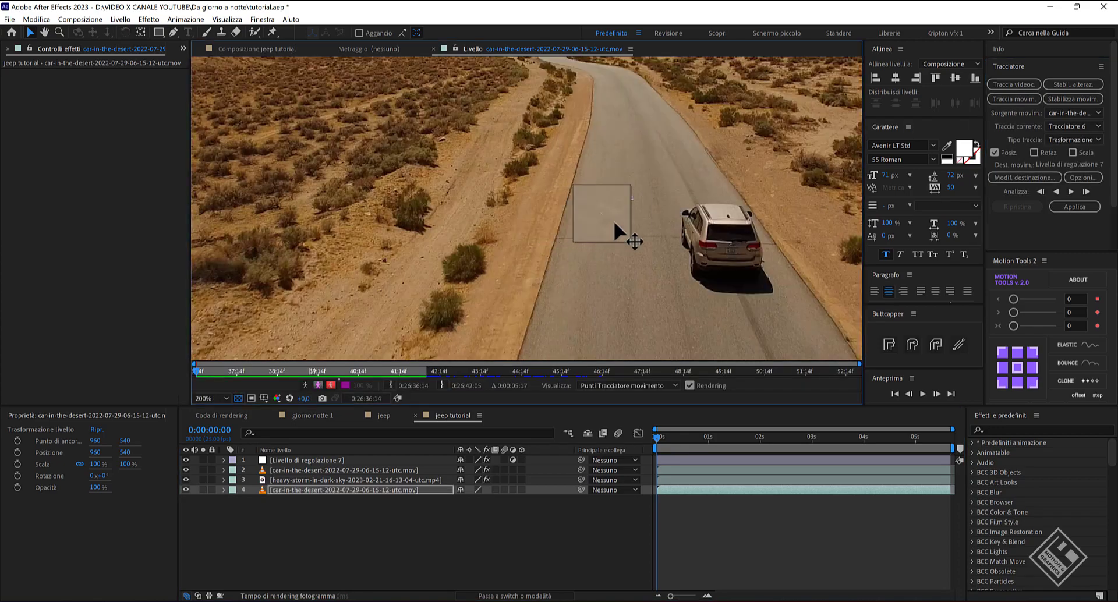
drag(692, 222, 693, 221)
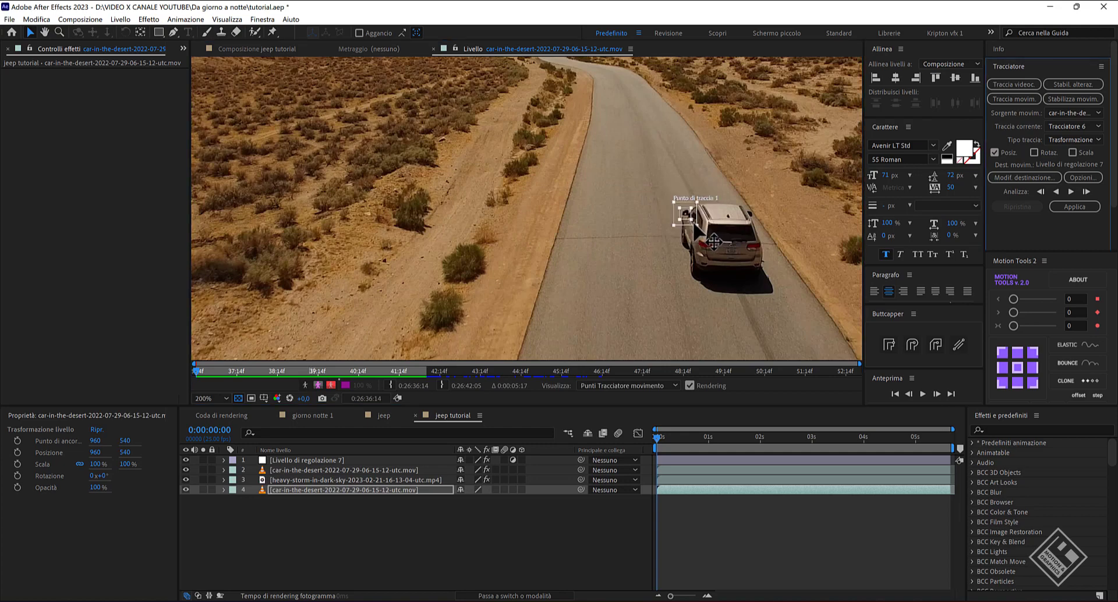
scroll(693, 222, up, 2)
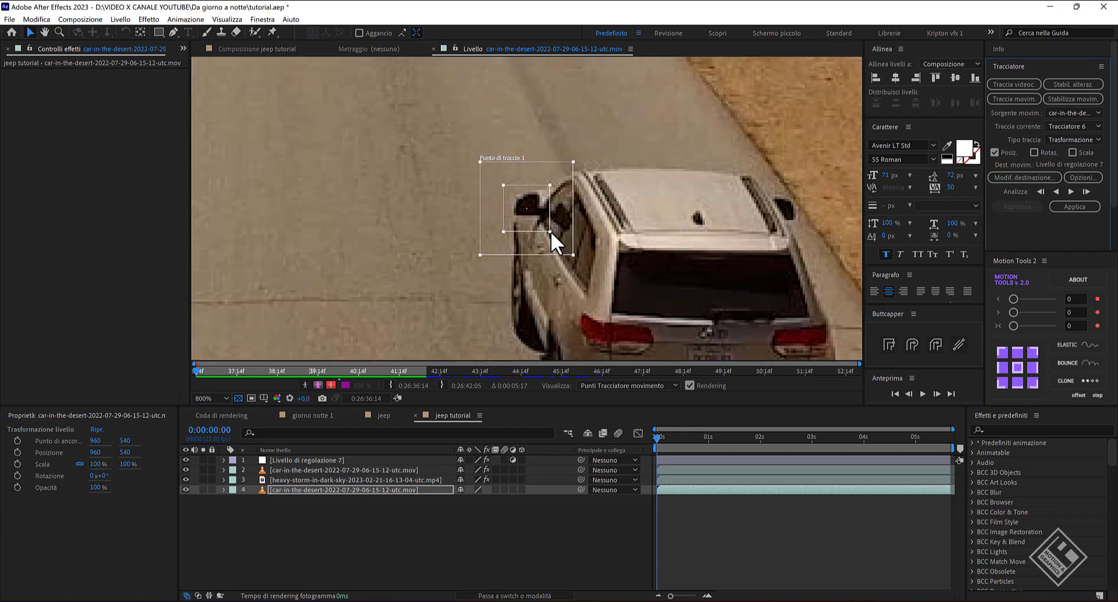
mouse_move(550, 231)
mouse_down()
mouse_move(543, 223)
mouse_move(564, 242)
mouse_up()
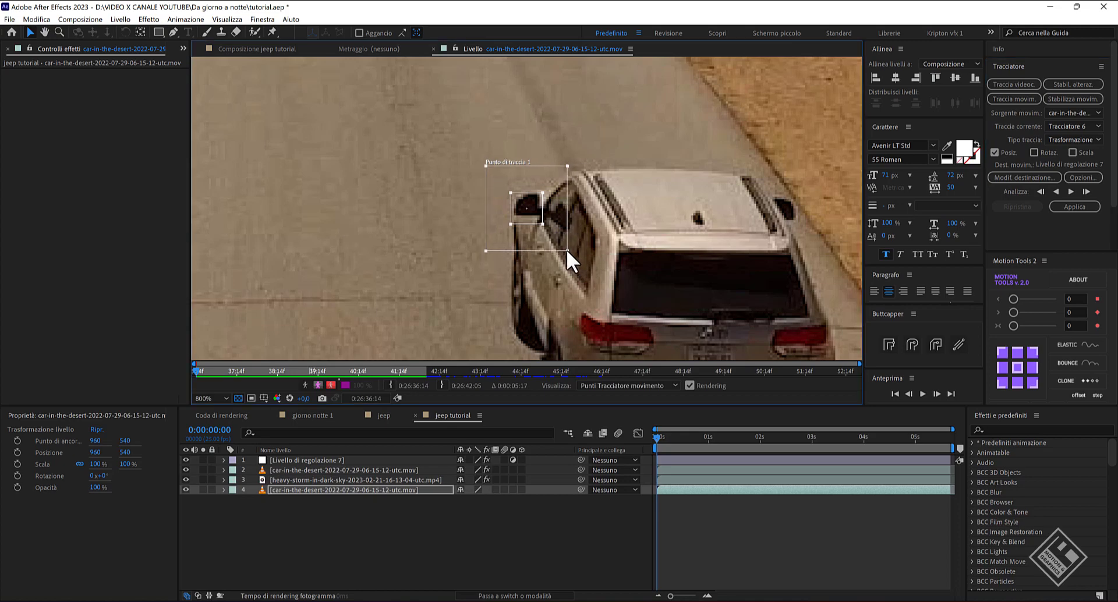
Step: Analyse the mirror's motion forward, then return to about 2 seconds
click(1071, 192)
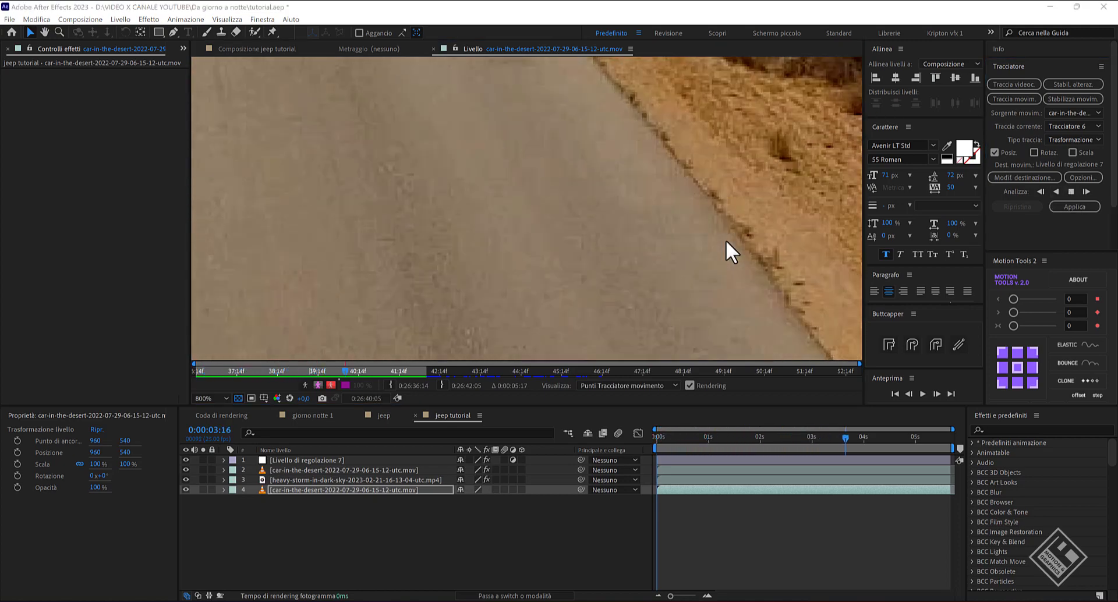
scroll(544, 258, down, 3)
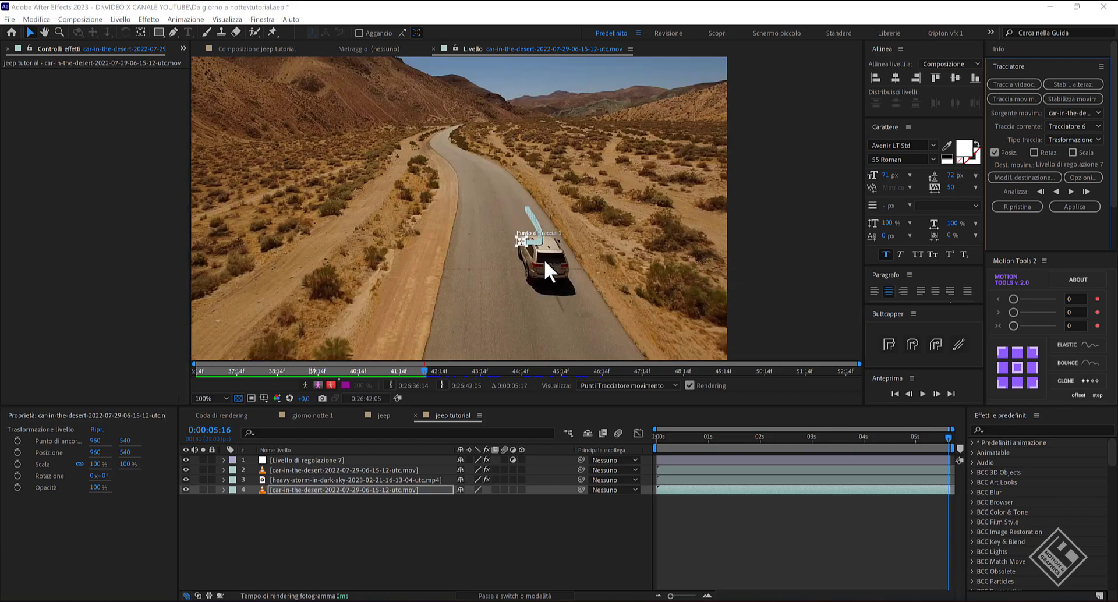
drag(929, 443, 777, 438)
scroll(526, 227, up, 2)
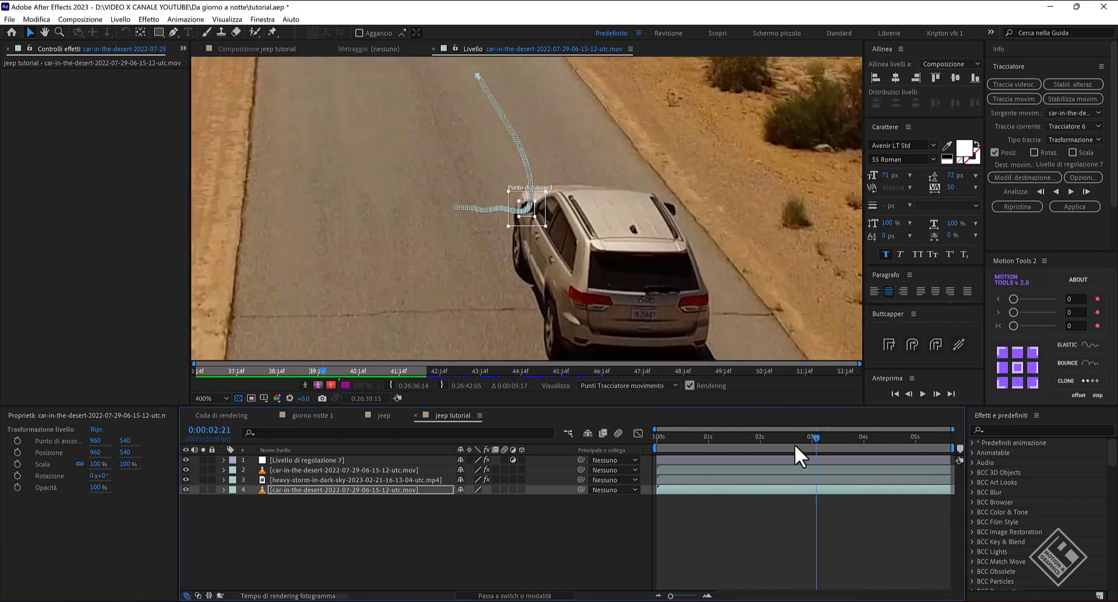
Step: Add a null layer named 'tracciamento'
right_click(352, 527)
click(564, 456)
key(Return)
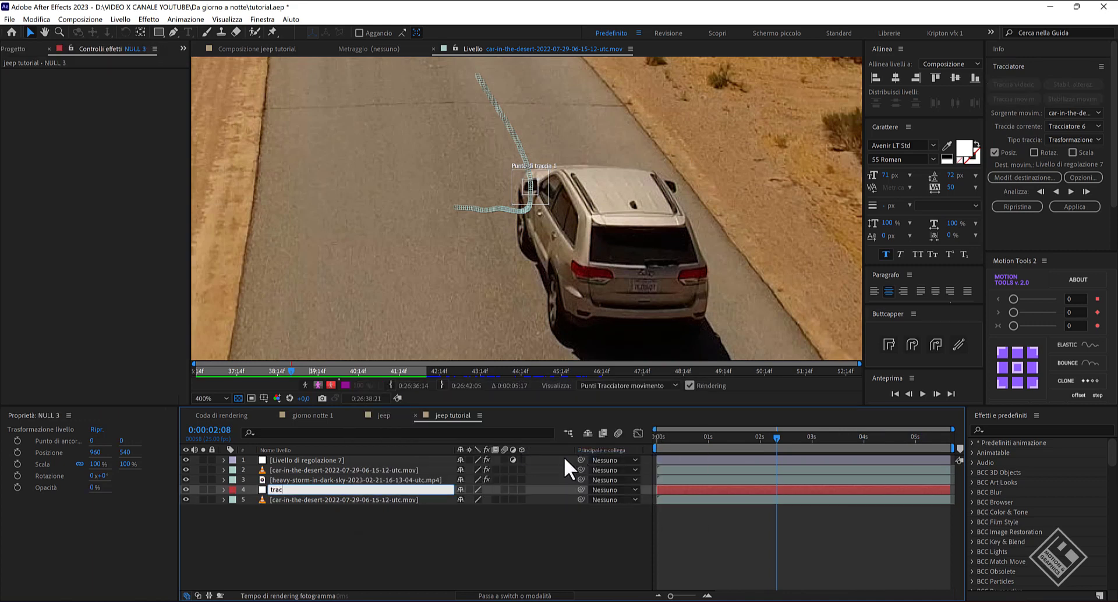
text(tracciamento)
key(Return)
Step: Set tracciamento as the motion target and apply the X and Y track data
click(1023, 177)
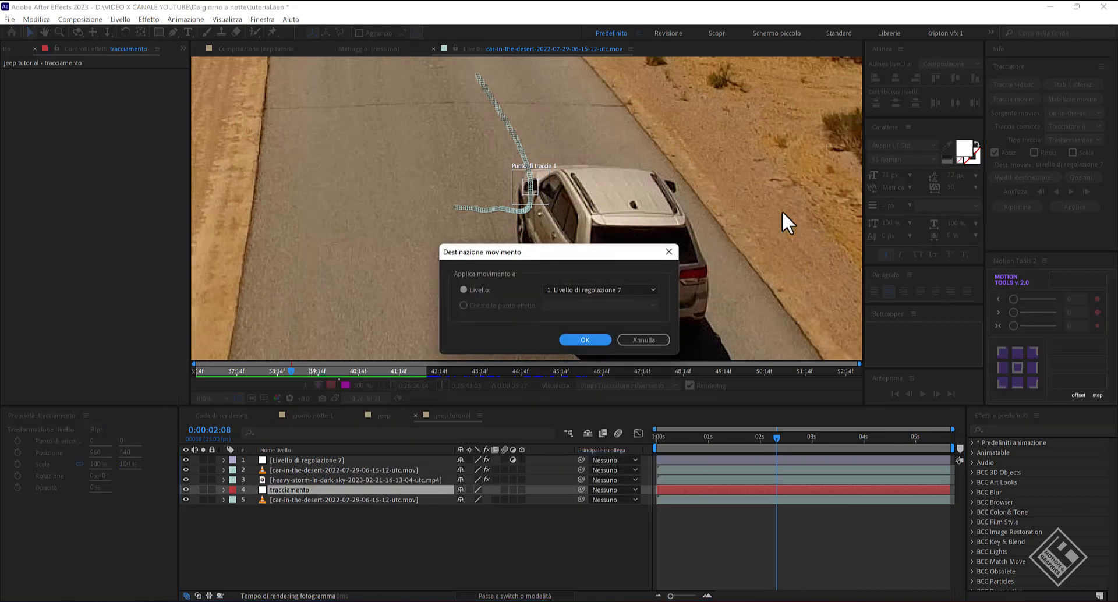
click(620, 291)
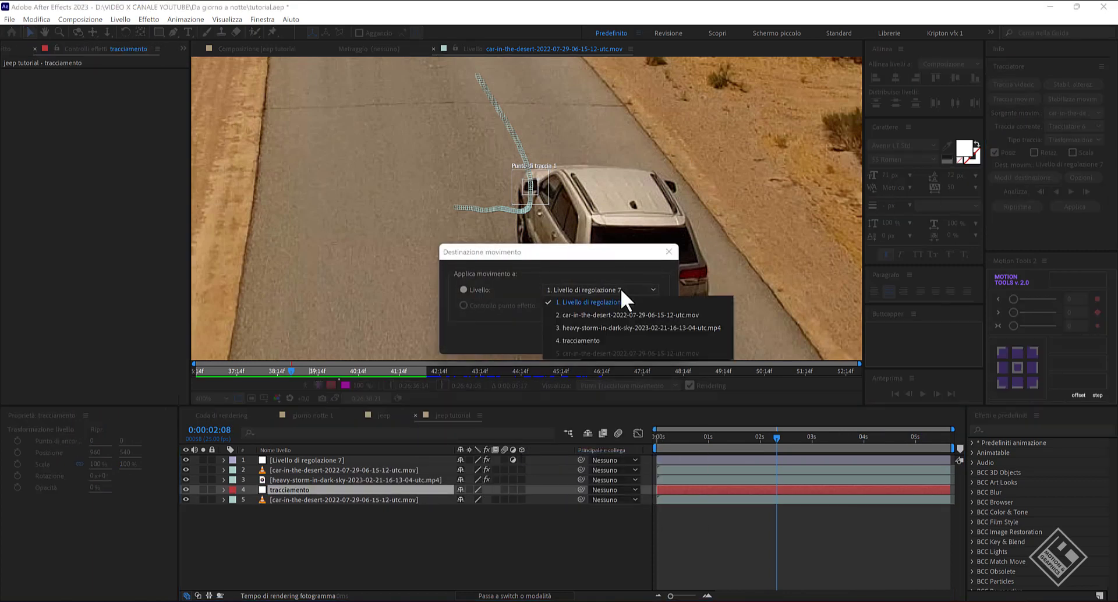
click(587, 341)
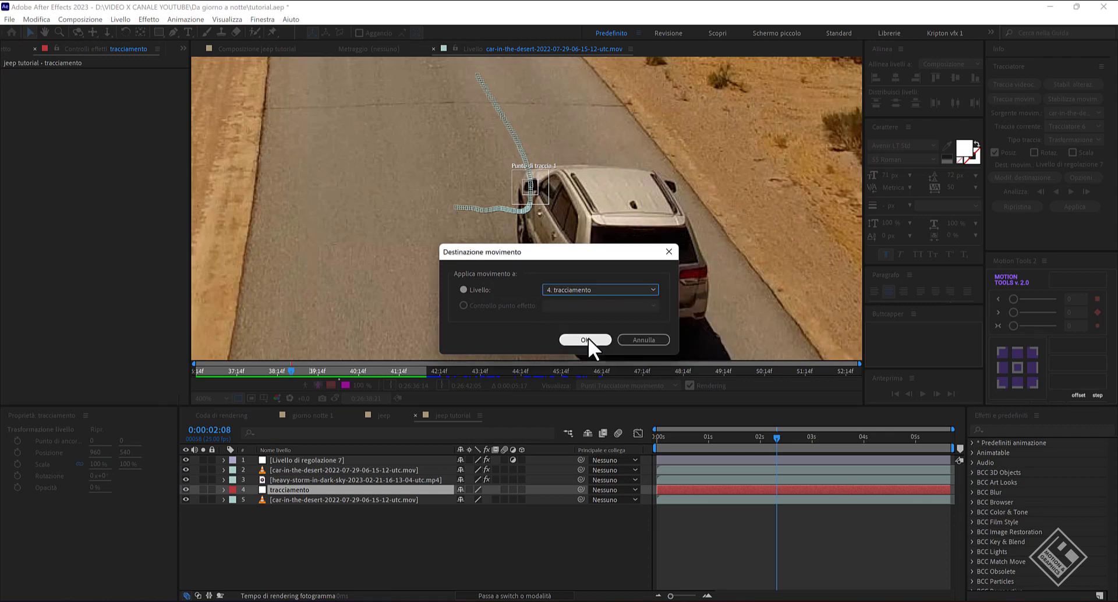
click(592, 341)
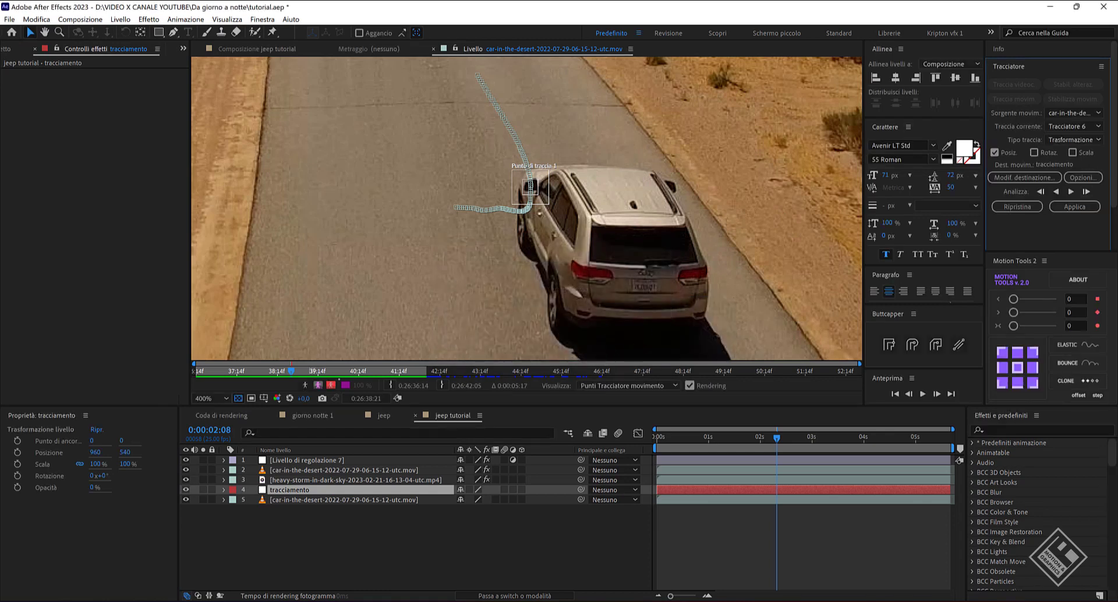
click(1074, 207)
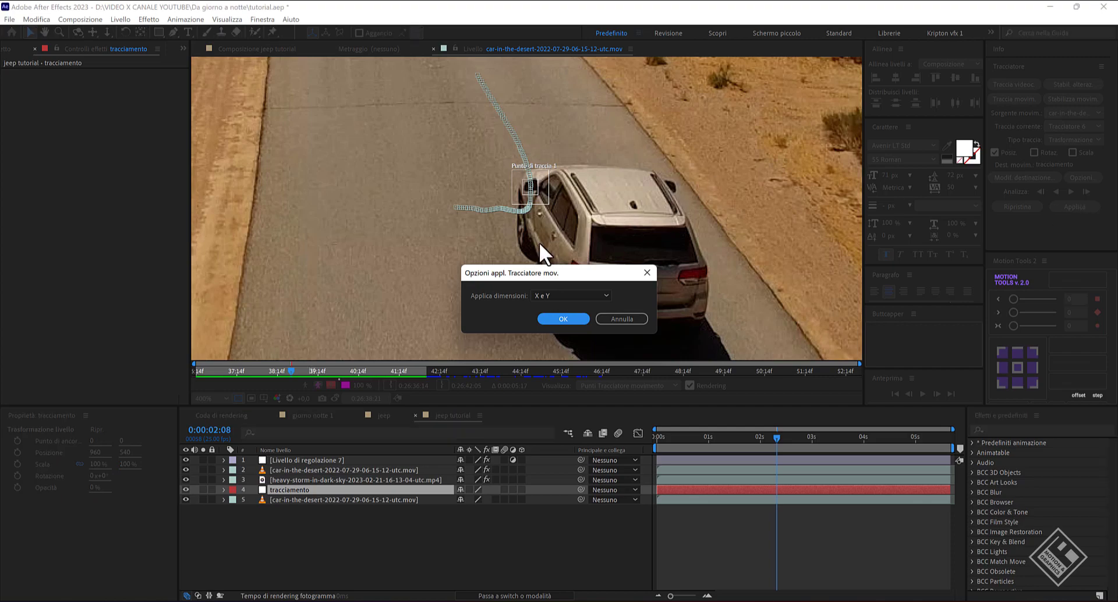
click(563, 319)
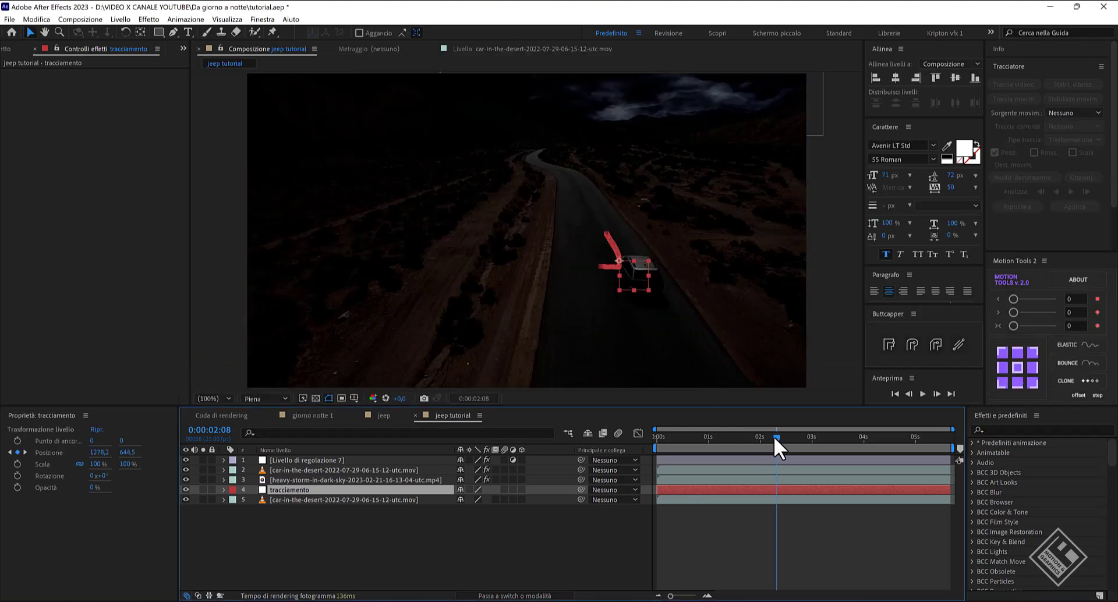
mouse_move(773, 436)
mouse_down()
mouse_move(726, 436)
mouse_move(748, 439)
mouse_up()
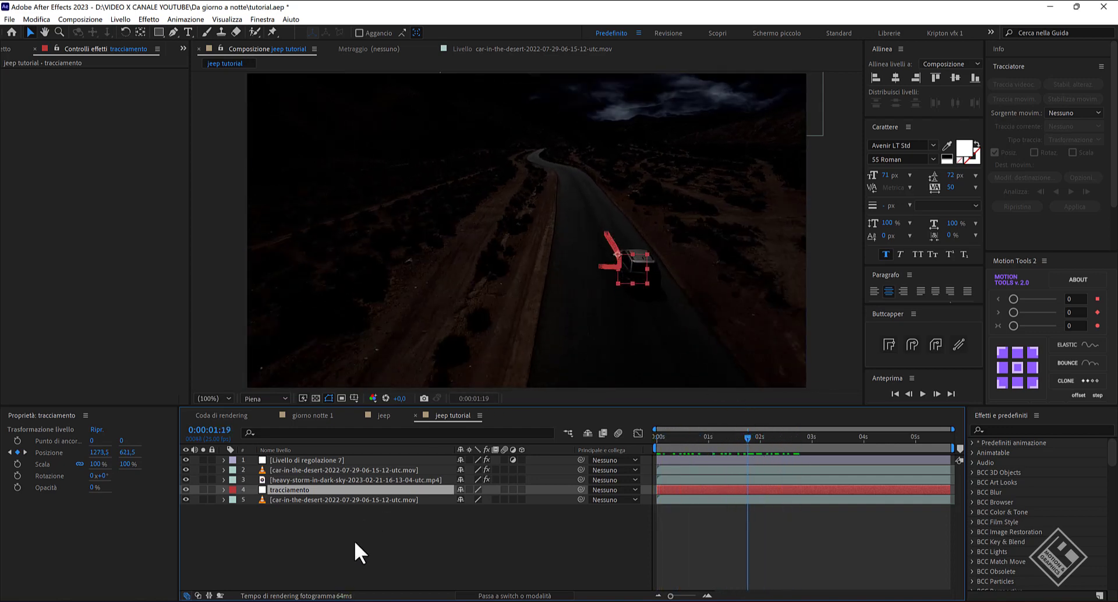
Step: Create a new solid layer in an almost-white colour
right_click(352, 559)
mouse_move(431, 426)
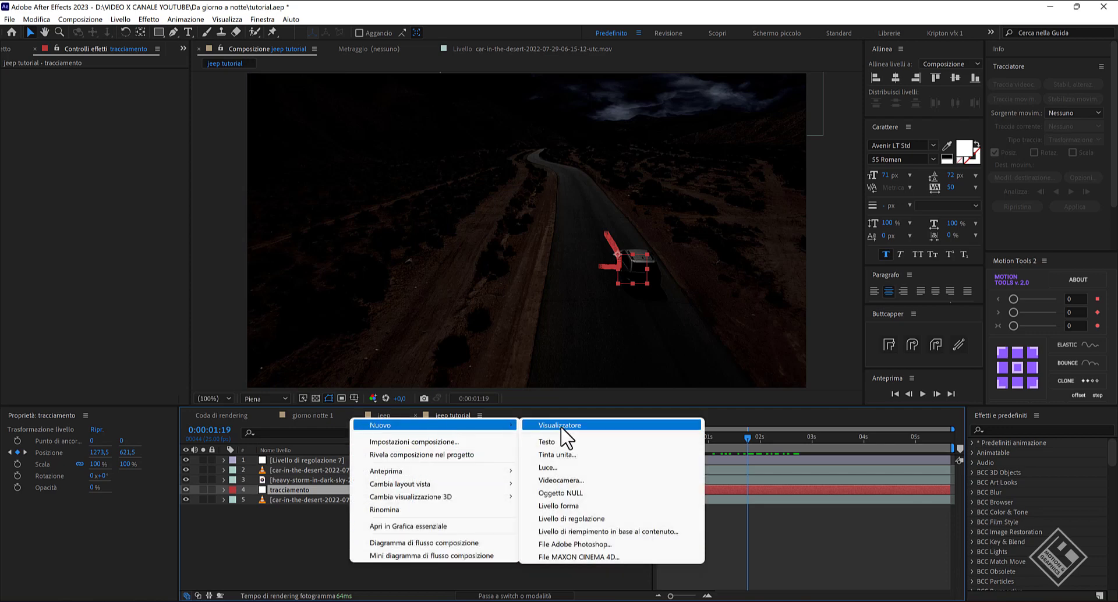
click(574, 453)
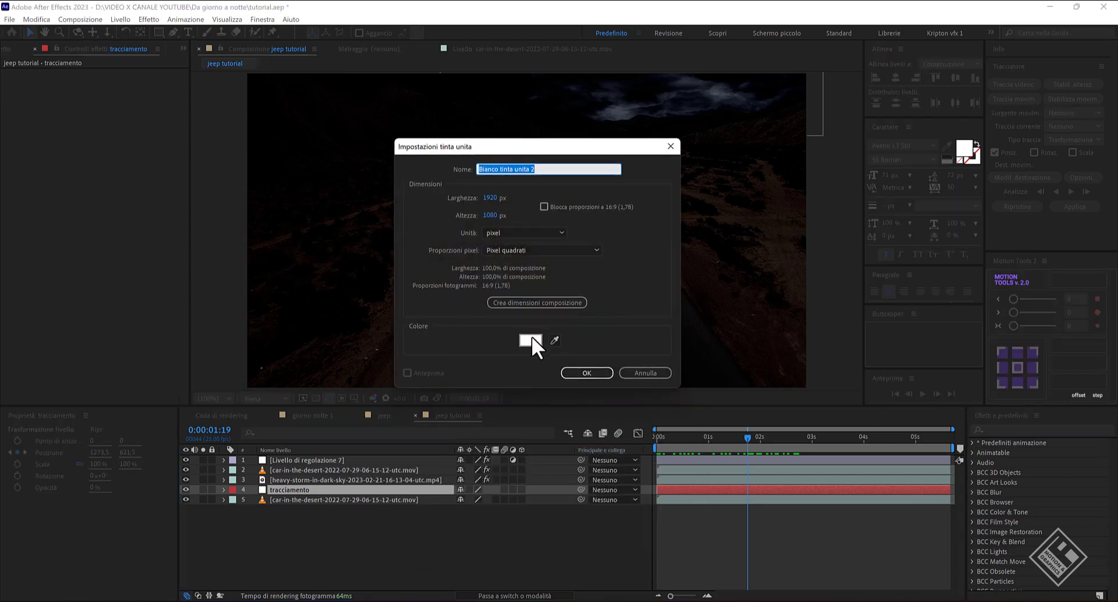
click(532, 336)
click(691, 293)
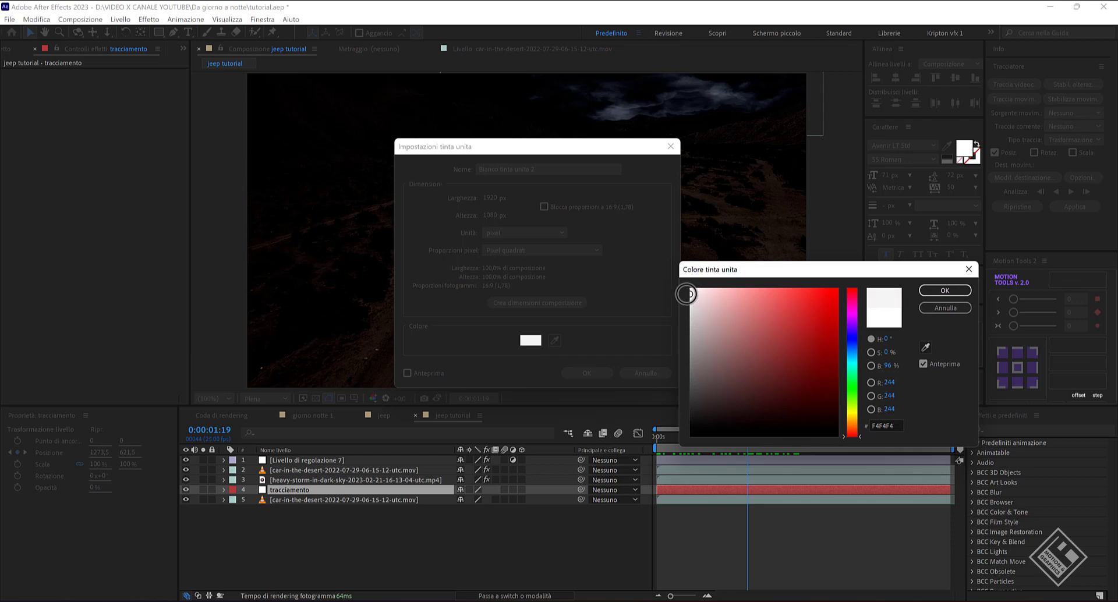
click(956, 290)
click(565, 370)
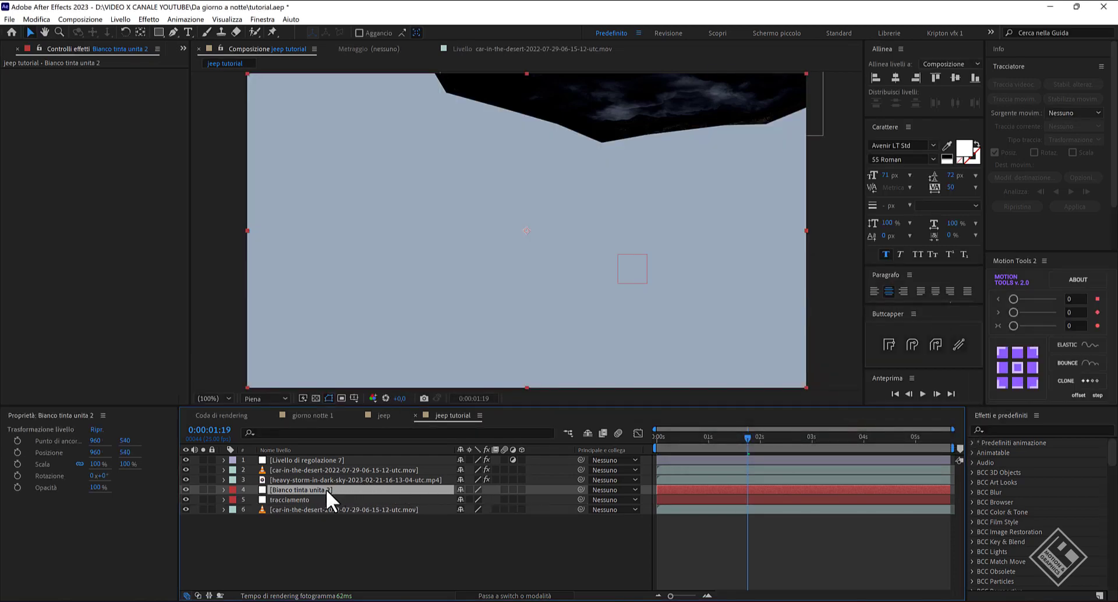
Step: Move the solid to the top, hide the adjustment layer, and set opacity to 40%
drag(326, 488, 354, 459)
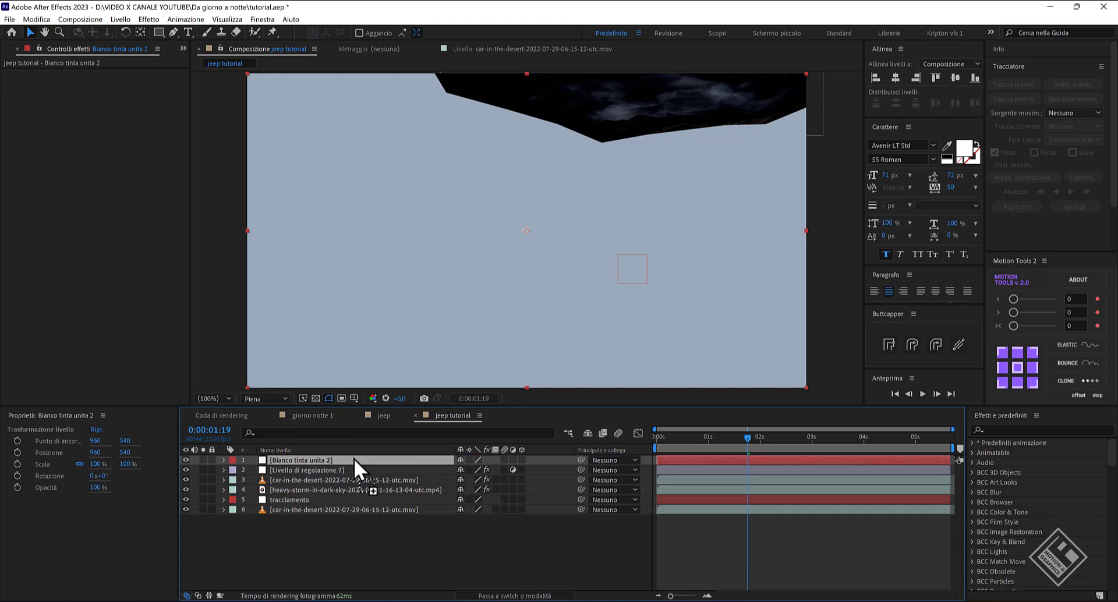
click(185, 469)
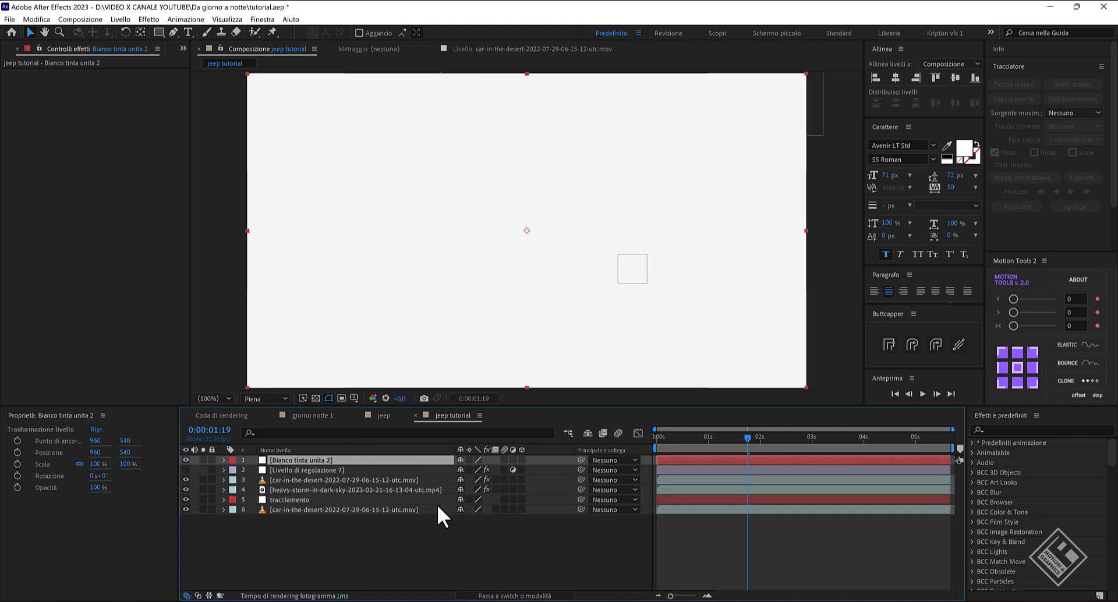
key(t)
drag(463, 470, 433, 458)
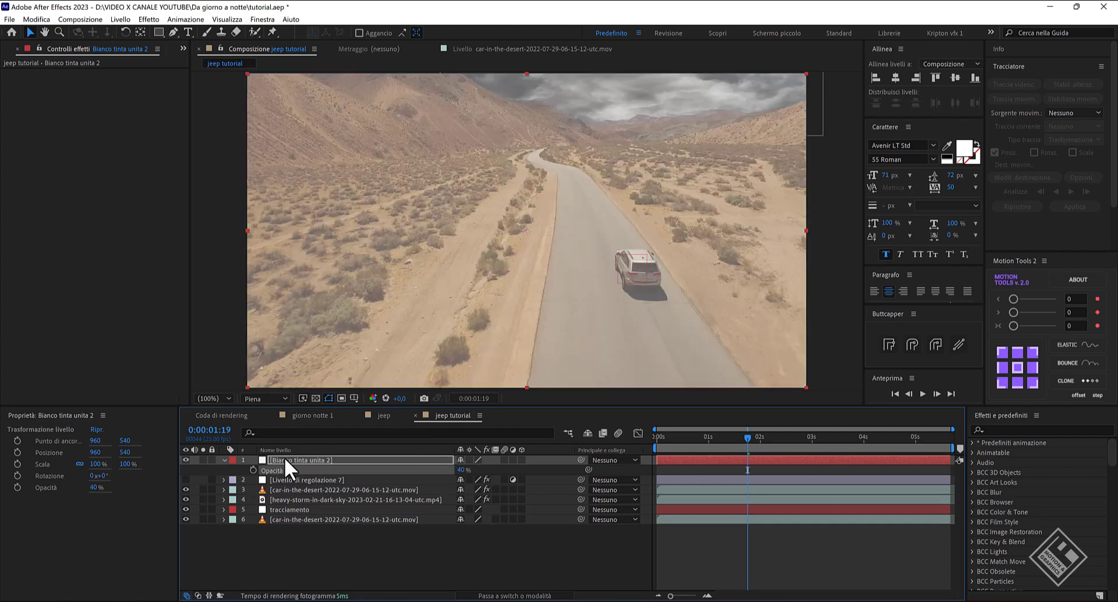
Step: Move the solid below the re-enabled adjustment layer and draw a beam mask ahead of the jeep
drag(284, 458, 288, 484)
click(186, 460)
scroll(661, 242, up, 2)
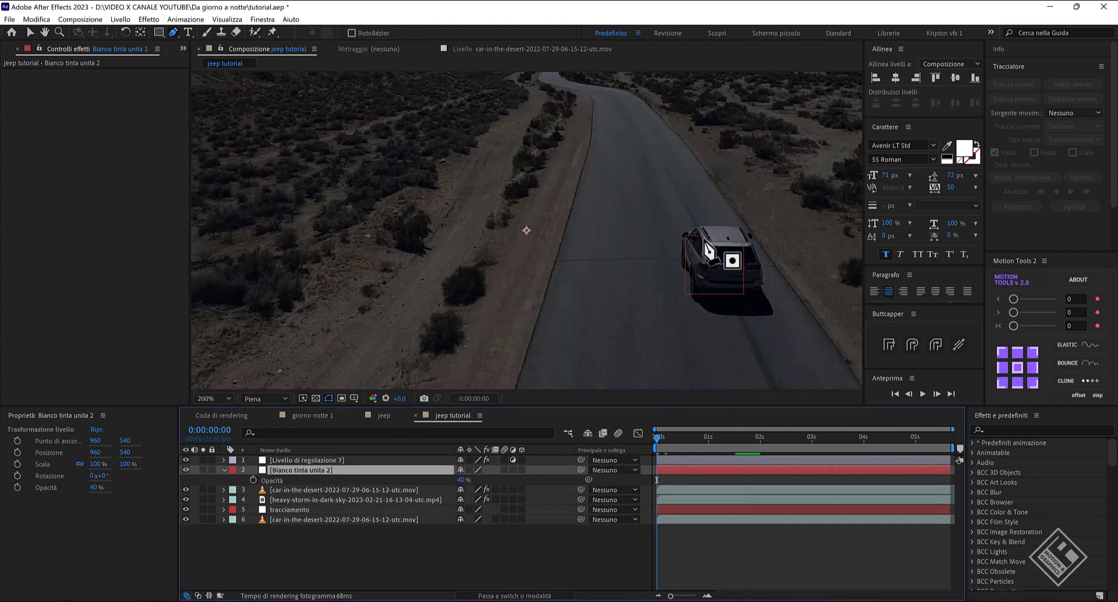
scroll(732, 250, up, 2)
key(g)
key(Home)
scroll(583, 244, down, 2)
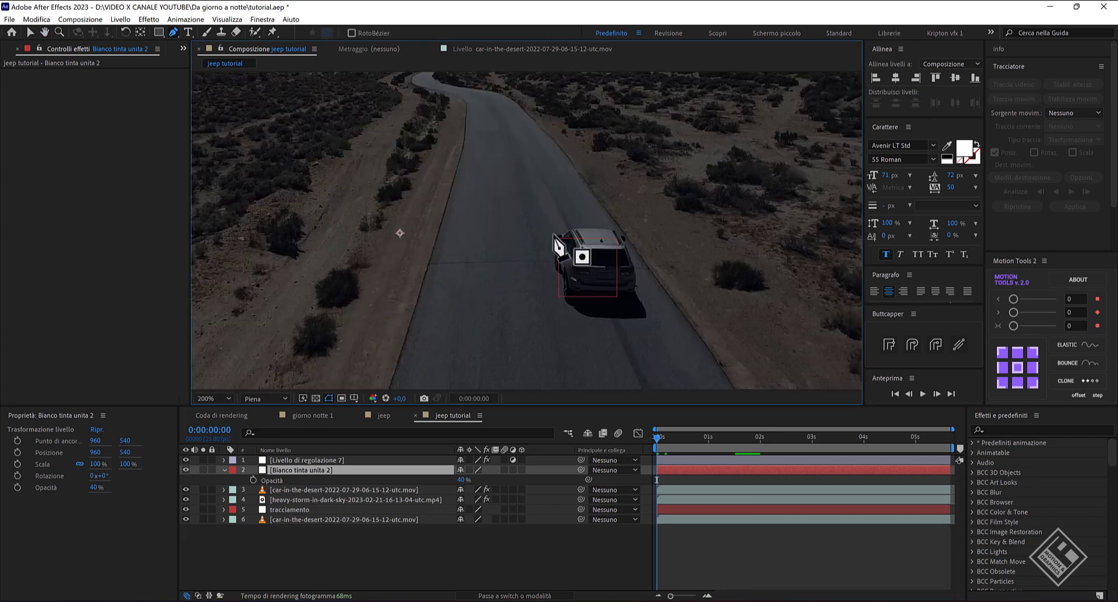
click(560, 233)
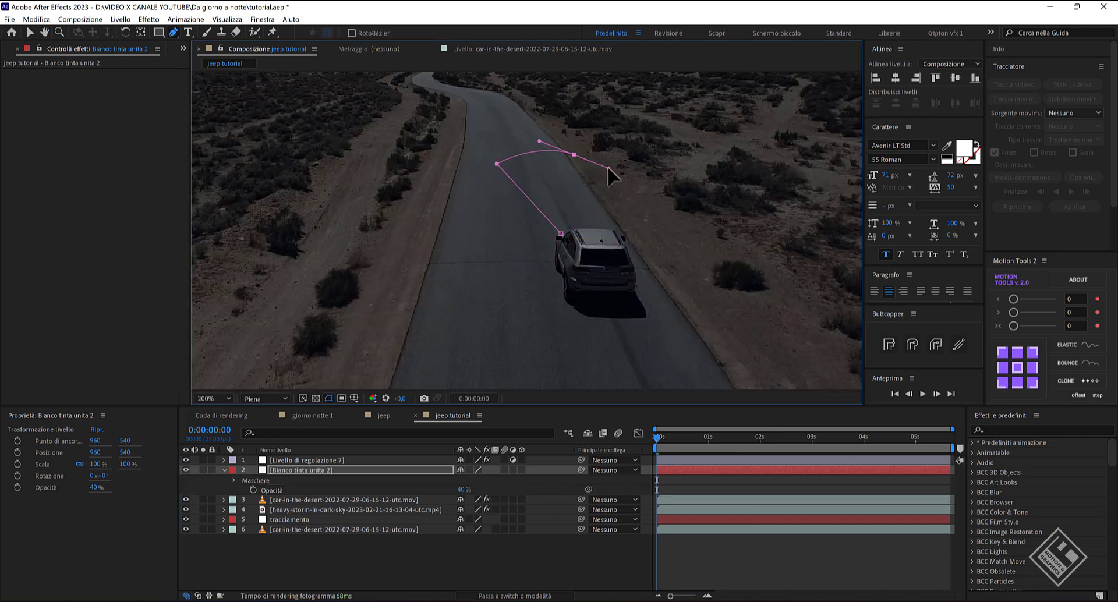
click(605, 229)
drag(560, 234, 553, 237)
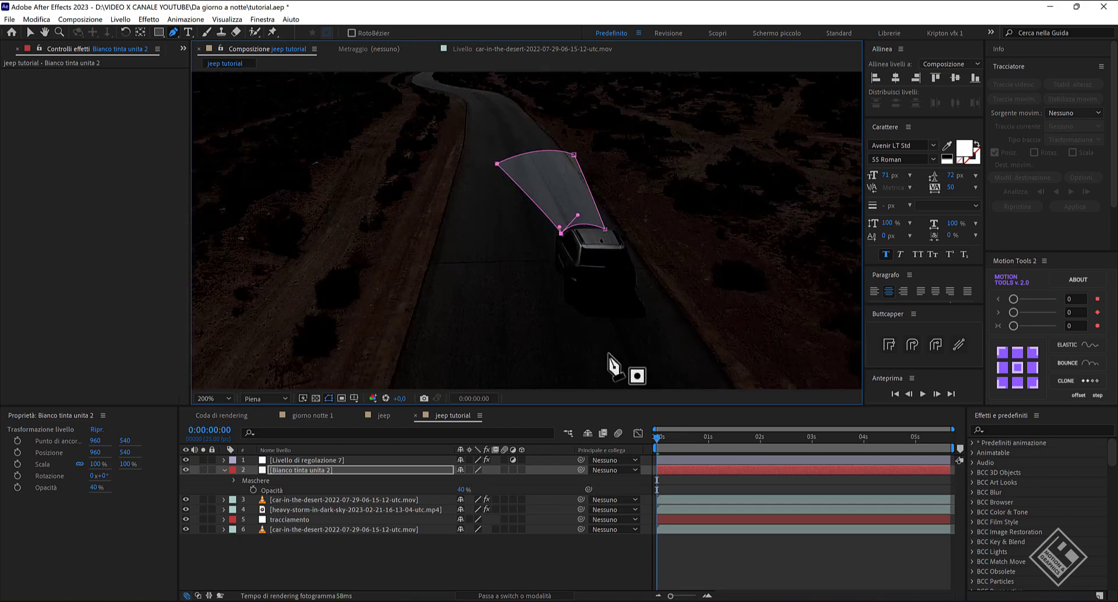
Step: Widen and raise the beam's top corners, feather it 30 px, and parent it to tracciamento
ctrl+click(572, 156)
drag(572, 157, 581, 161)
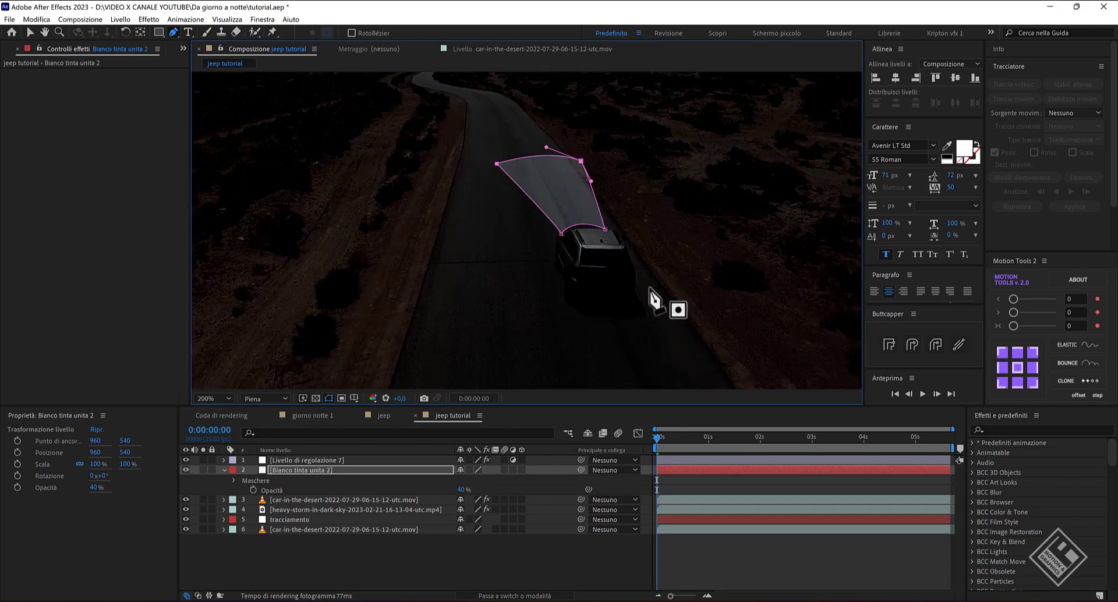
click(289, 471)
key(m)
key(m)
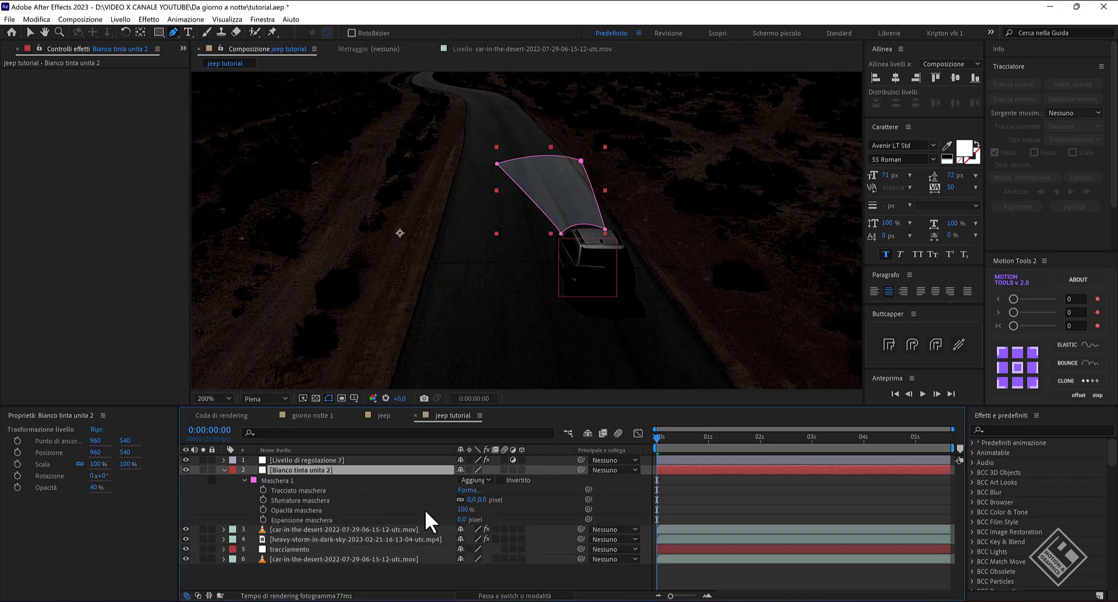
click(486, 500)
click(274, 480)
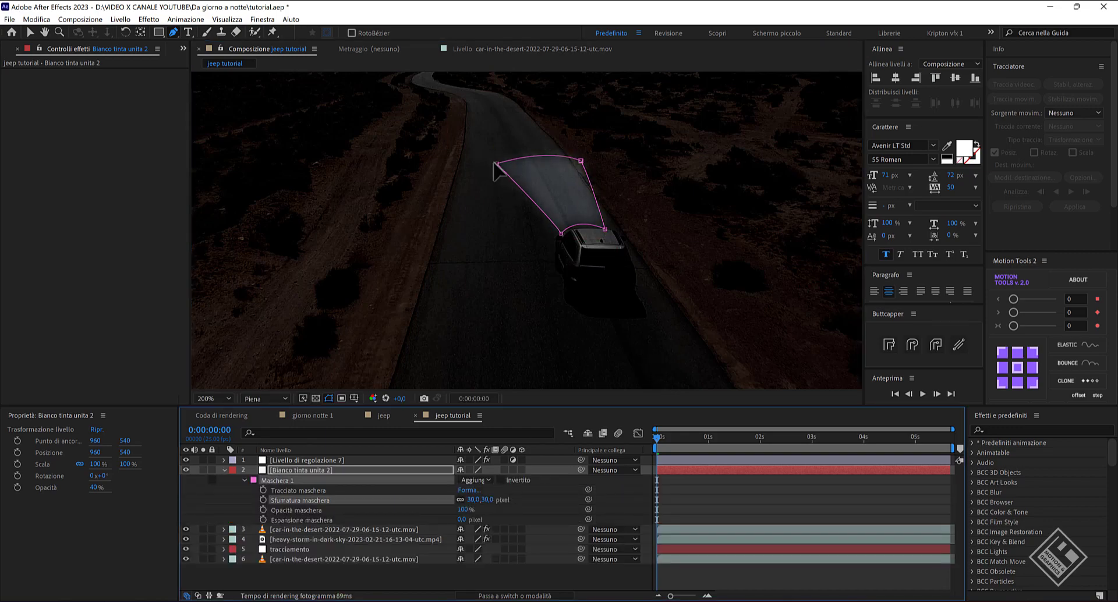
drag(497, 164, 495, 150)
key(v)
click(303, 470)
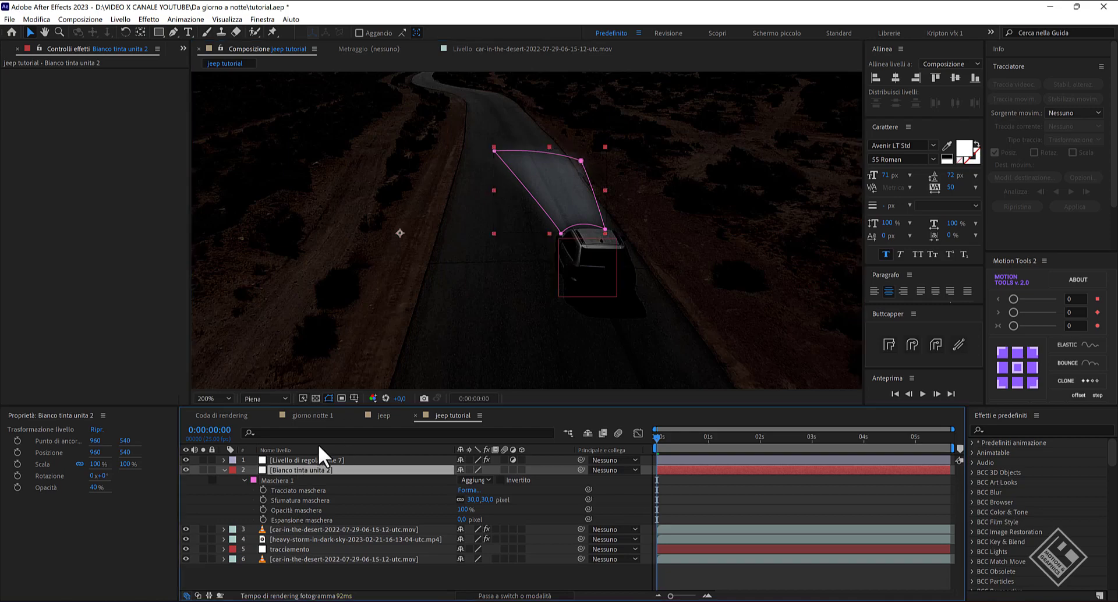
drag(581, 160, 581, 151)
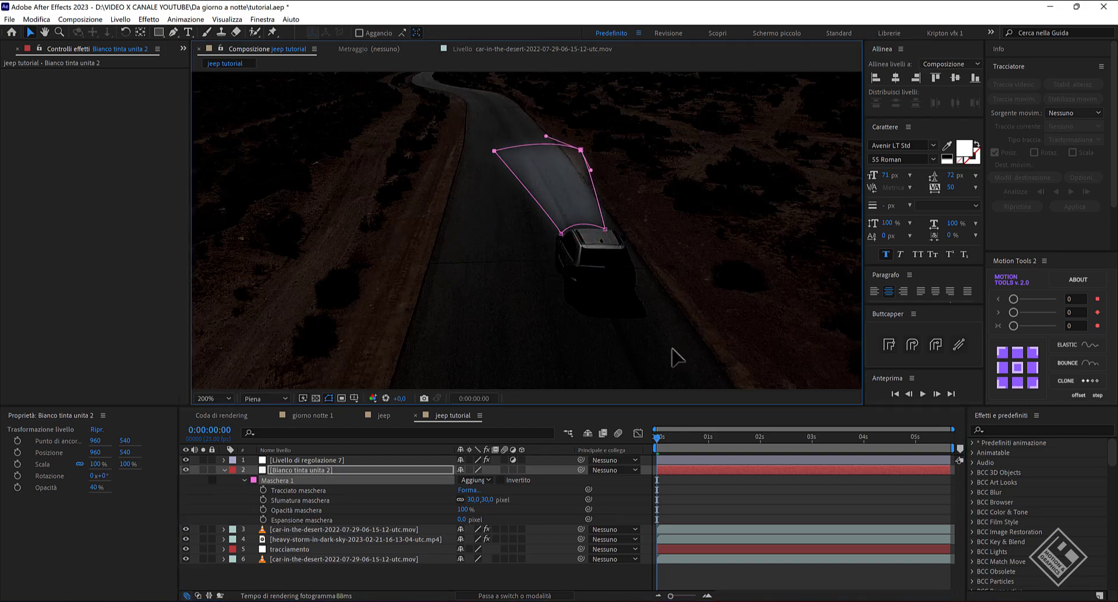
click(317, 469)
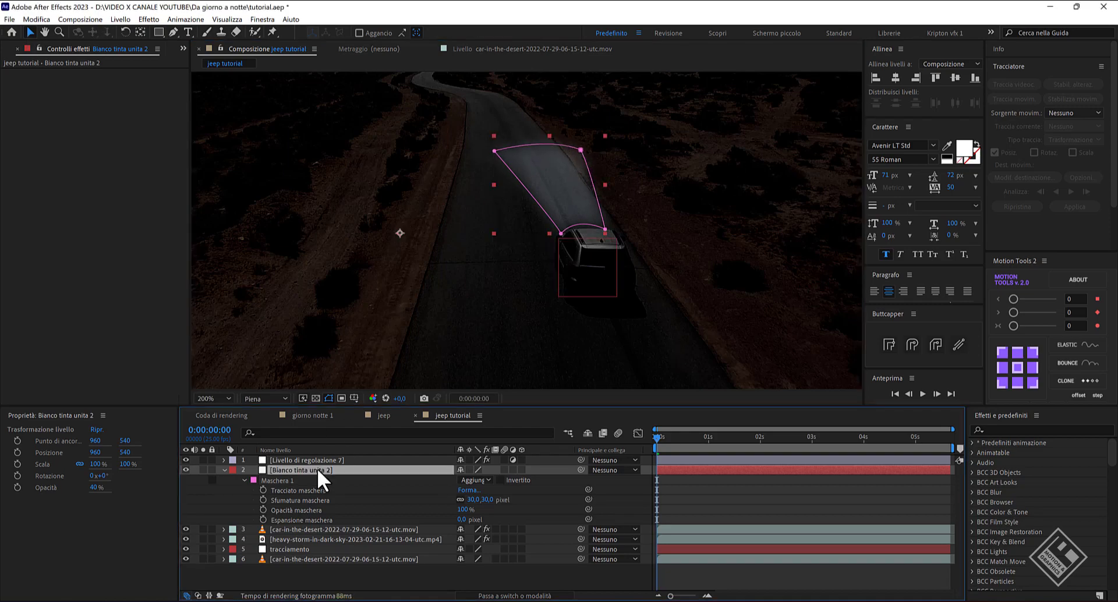
mouse_move(581, 470)
mouse_down()
mouse_move(284, 549)
mouse_move(307, 469)
mouse_up()
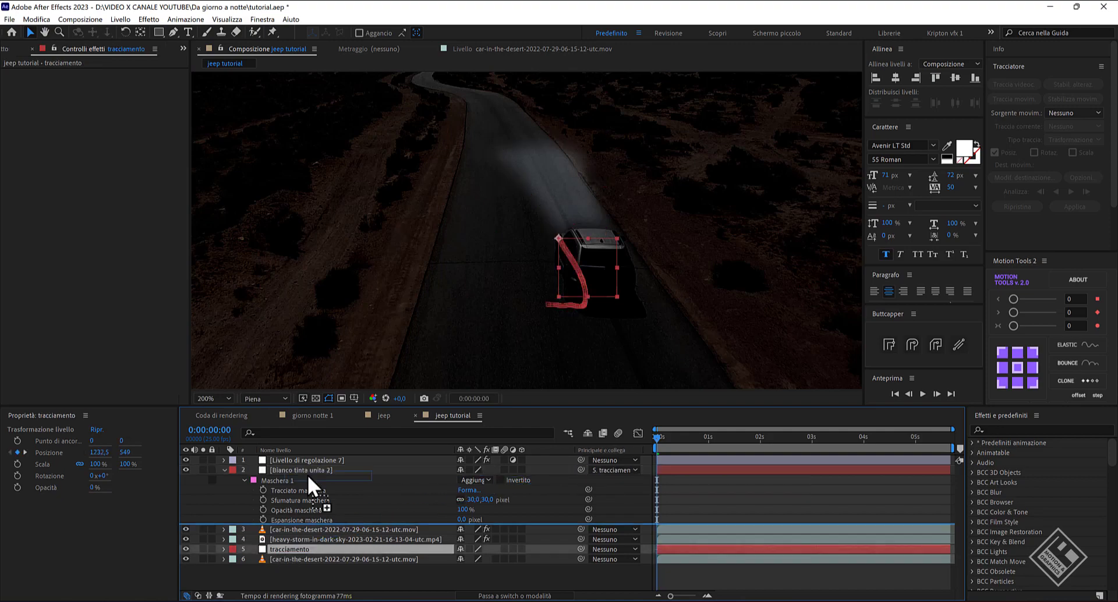
Step: Apply CC Radial Fast Blur to the beam solid, centred on the car with Amount 85
drag(711, 439, 676, 438)
key(shift+slash)
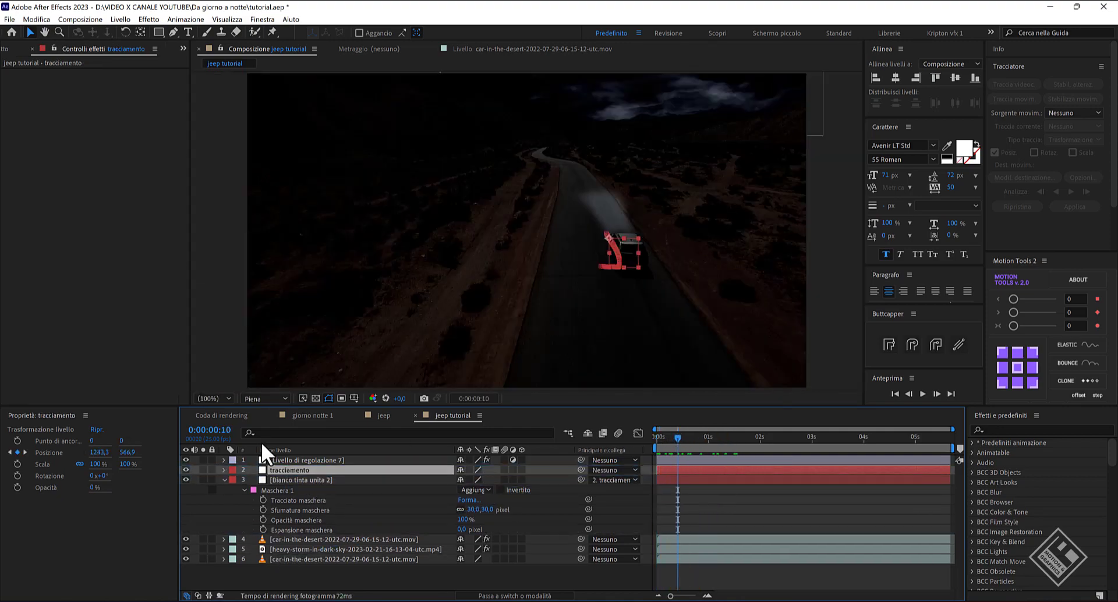
click(291, 479)
key(ctrl+space)
text(cc radi)
key(Down)
key(Return)
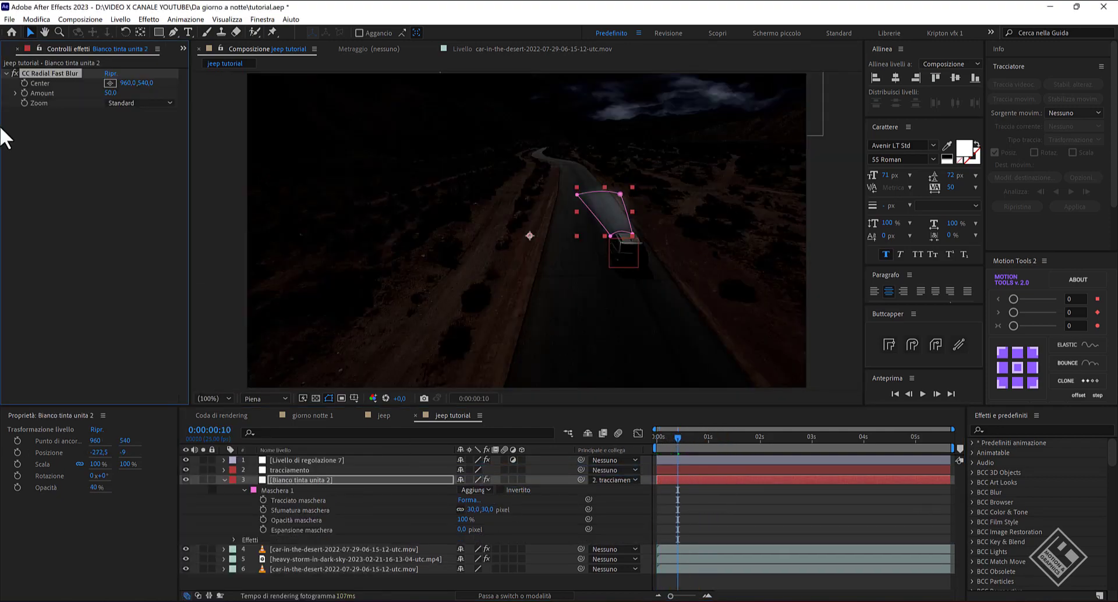
click(622, 231)
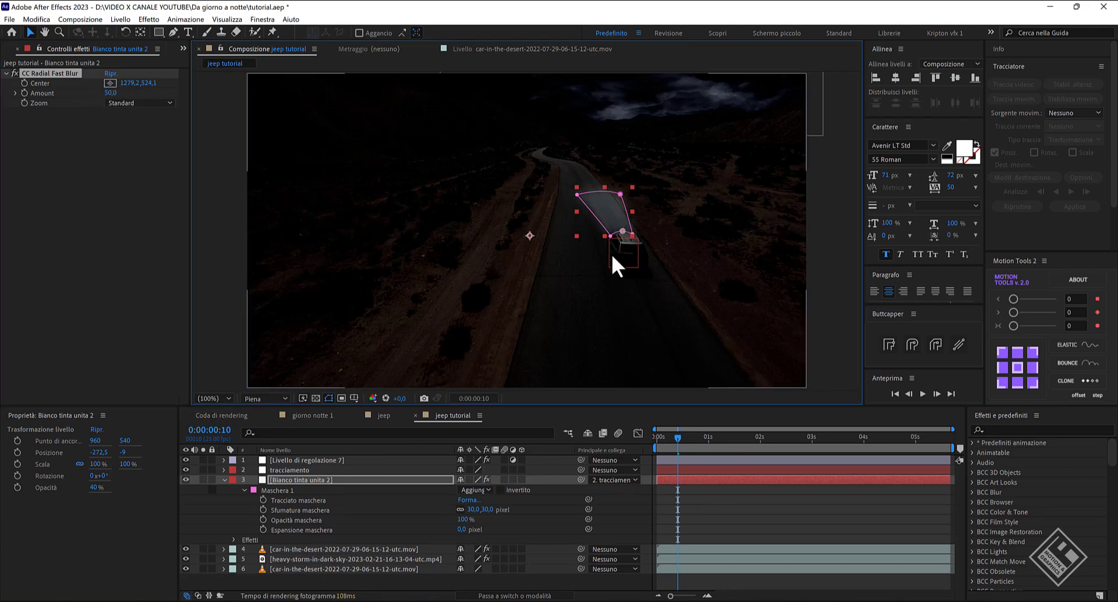
key(period)
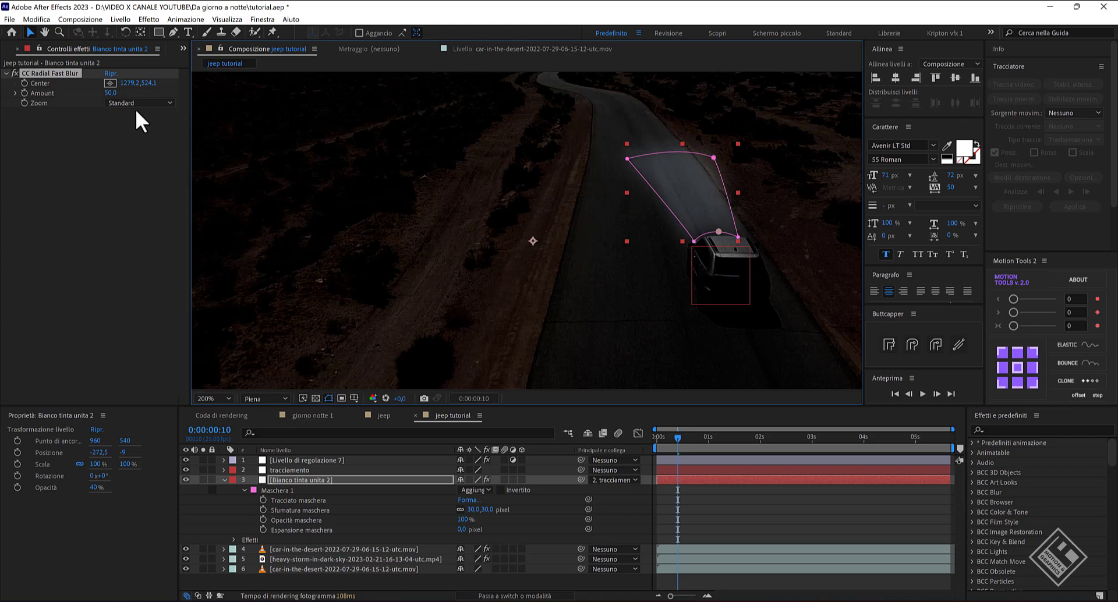
drag(111, 94, 136, 93)
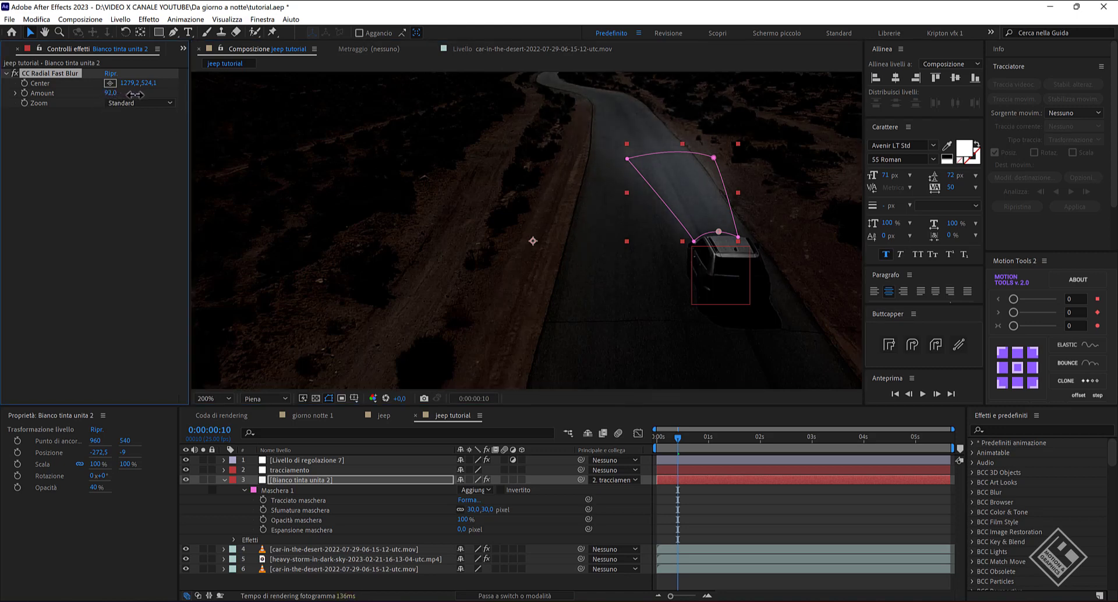
drag(133, 95, 133, 95)
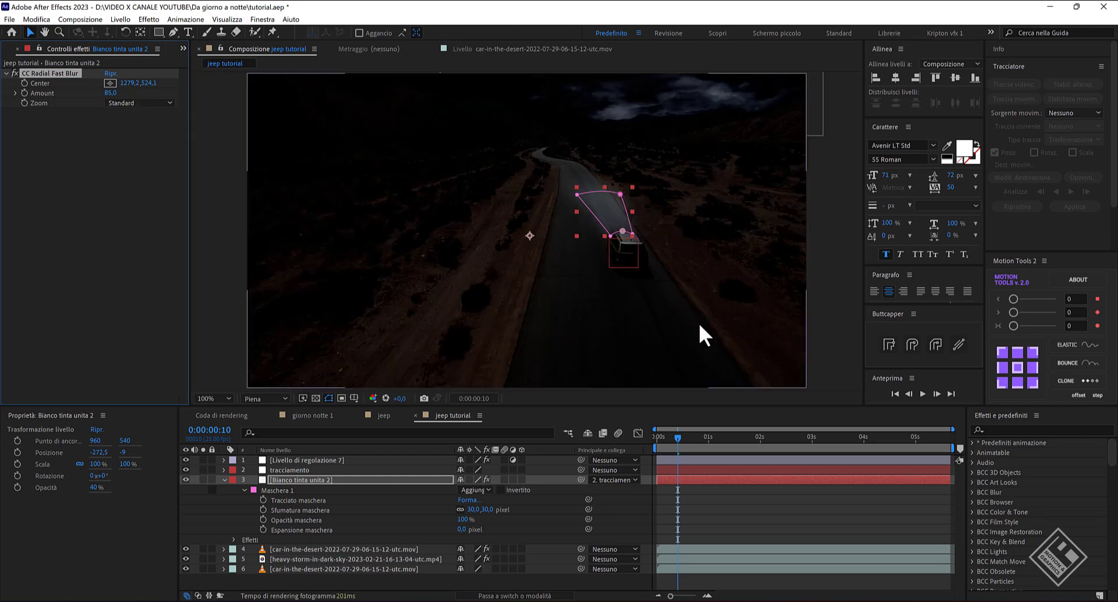
Step: Preview the blurred headlight beam across the clip
click(573, 517)
key(comma)
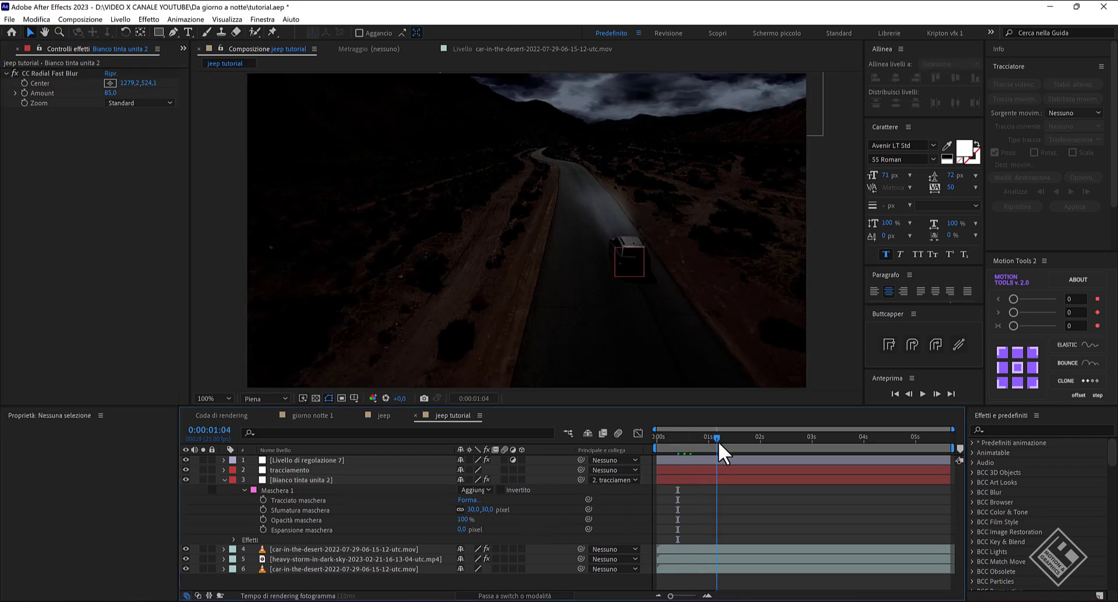
mouse_move(675, 437)
mouse_down()
mouse_move(706, 437)
mouse_move(618, 431)
mouse_up()
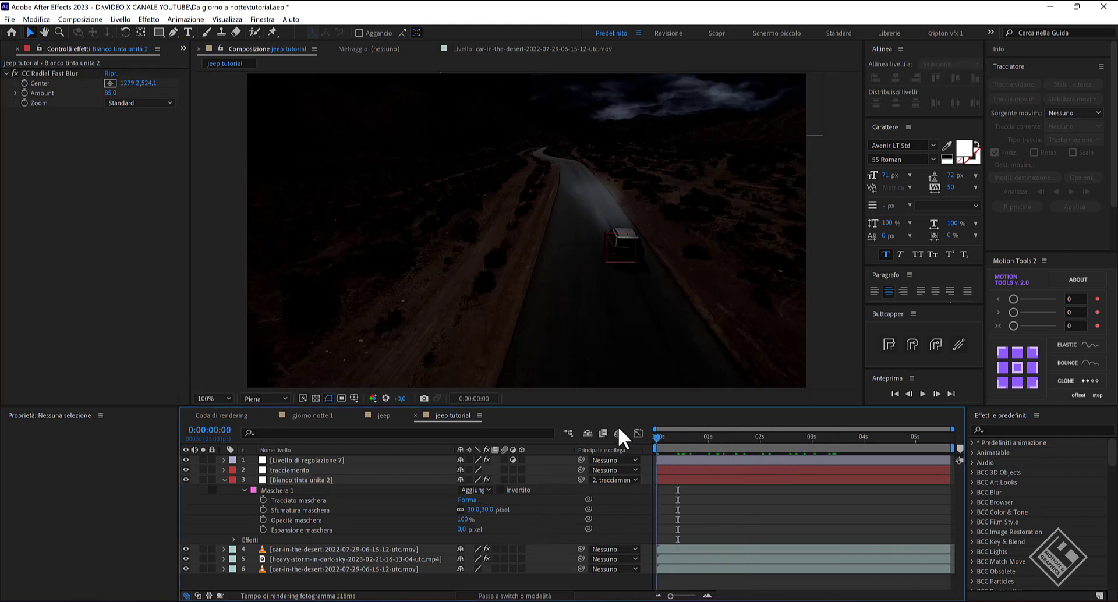
key(space)
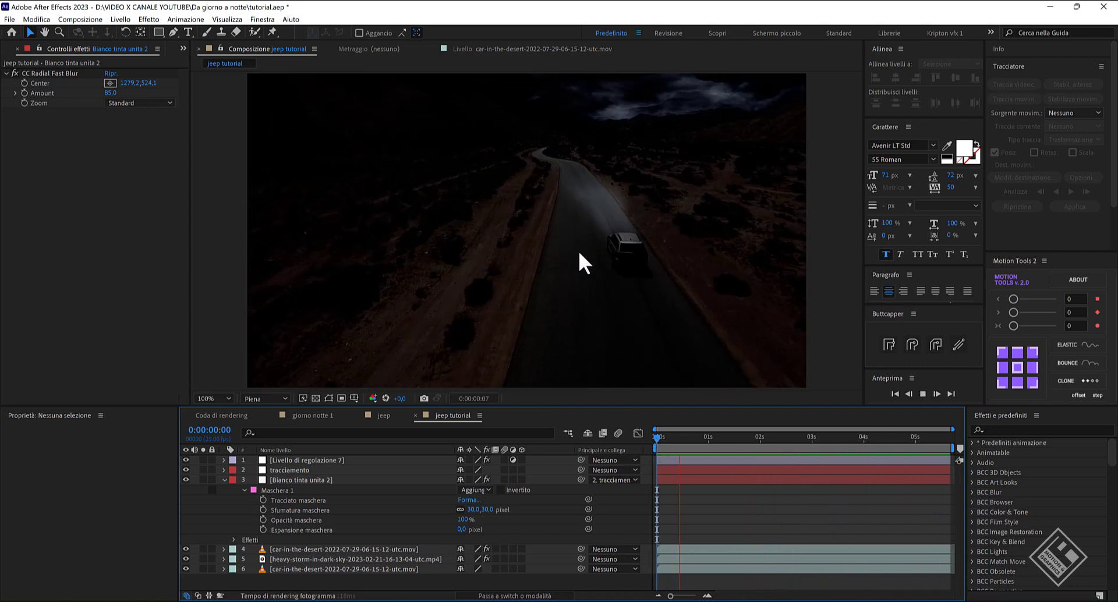
key(space)
Step: Set the beam layer's blending mode to Aggiungi and preview the lit beam
click(286, 477)
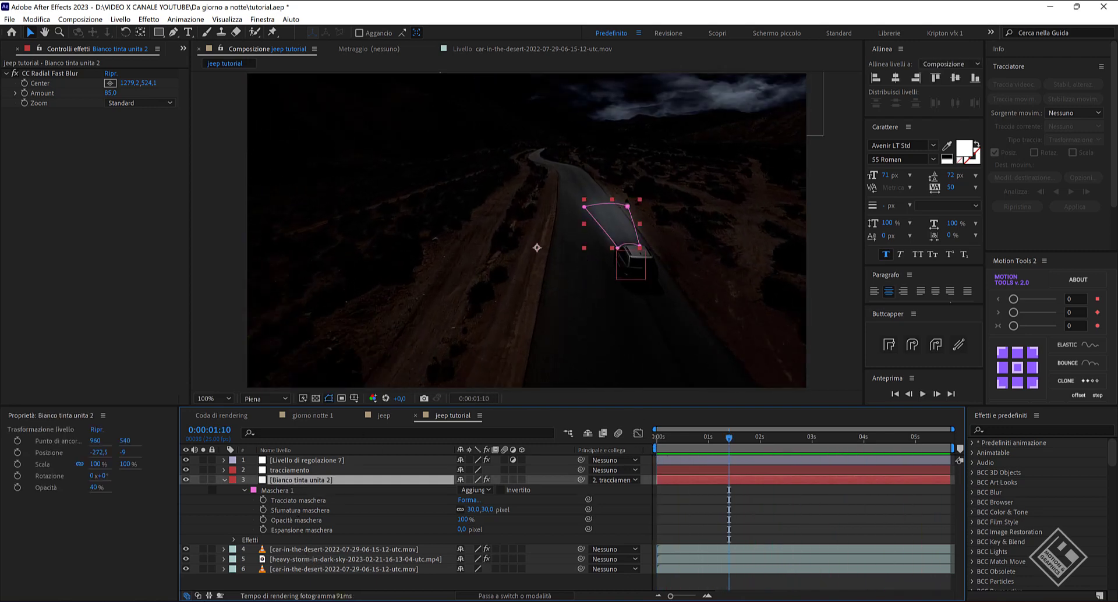
click(198, 596)
click(499, 478)
click(536, 216)
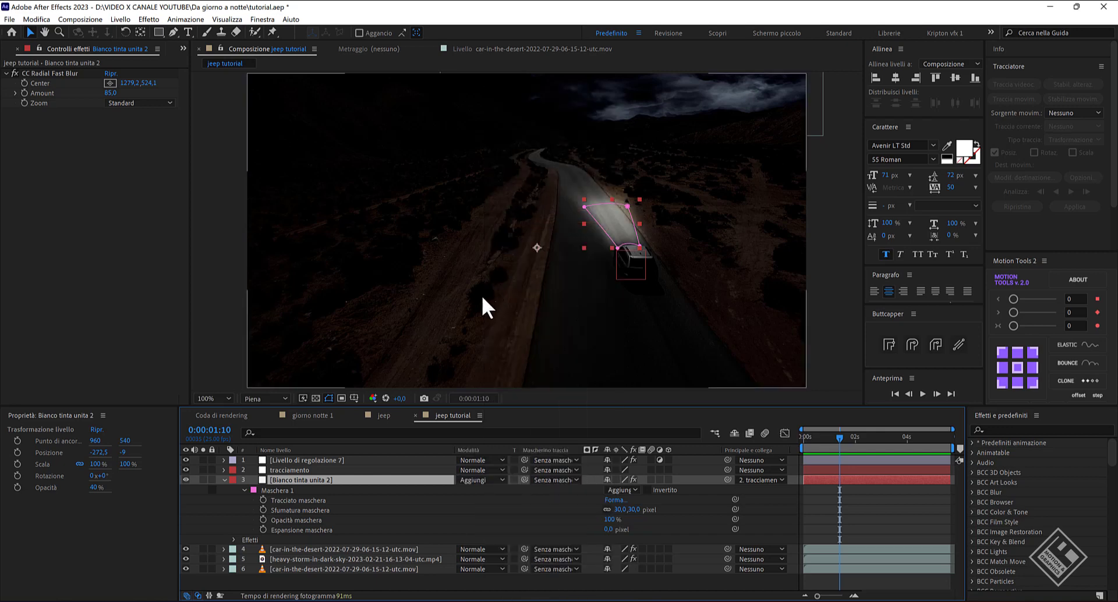
drag(839, 448, 787, 435)
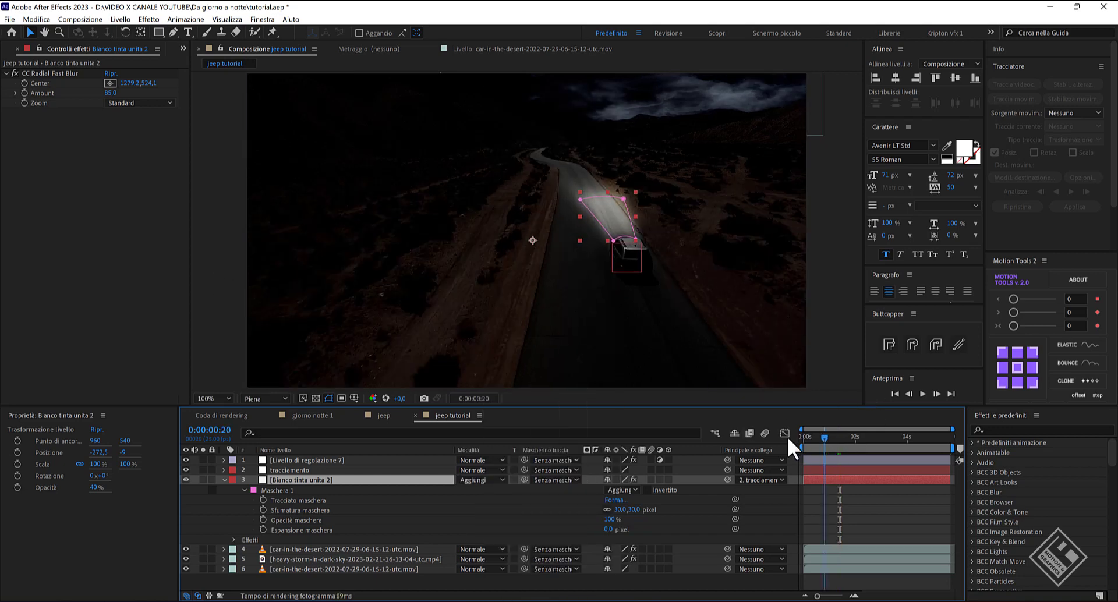
click(832, 382)
key(space)
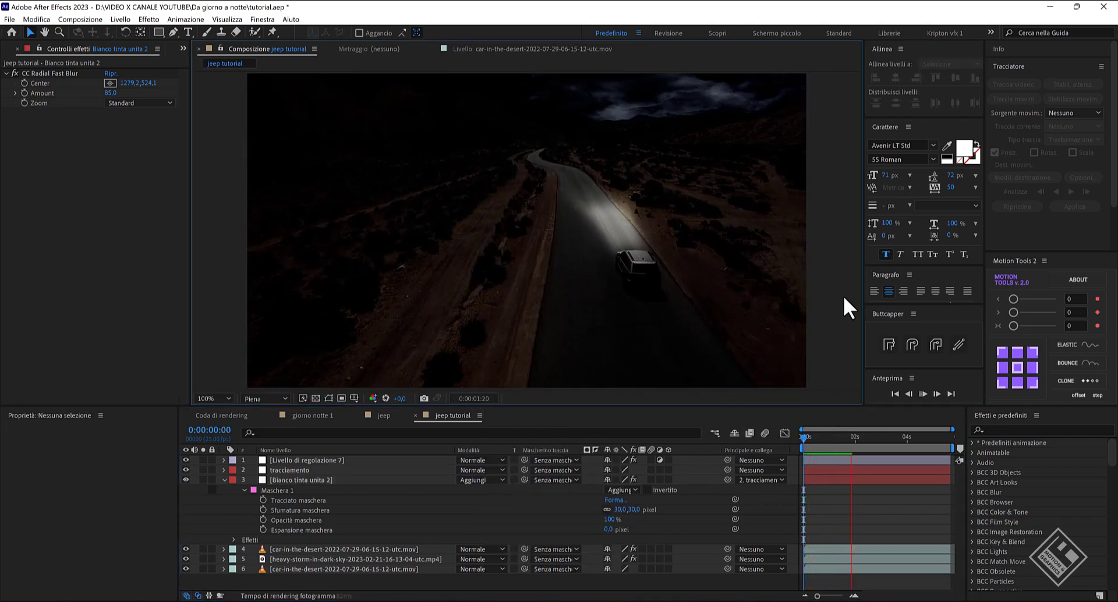
key(space)
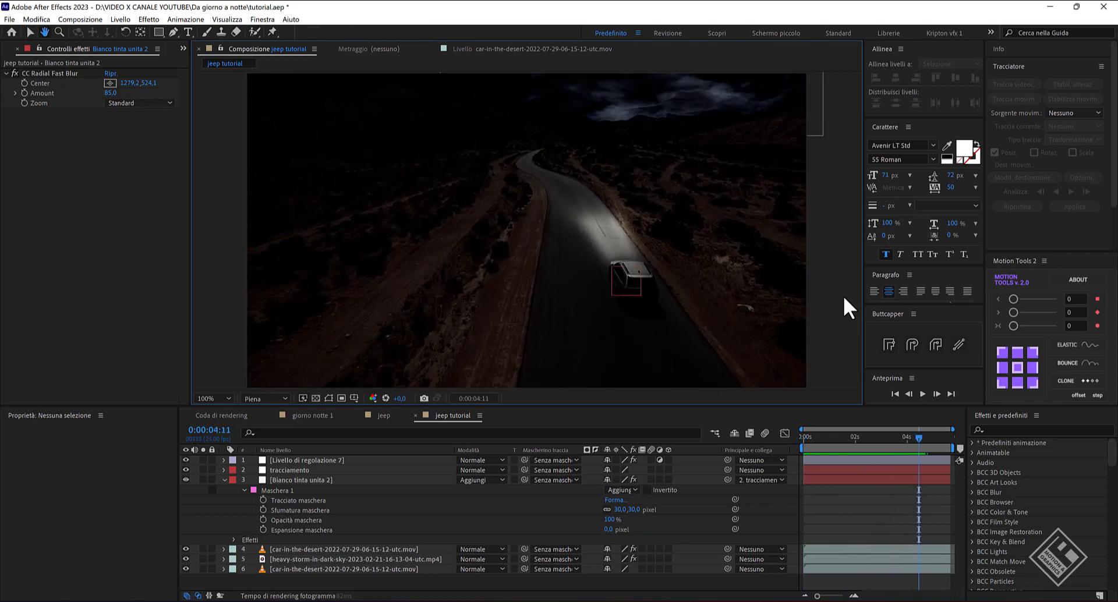
Step: Move the beam mask's top-left and lower-right corners to follow the road, then scrub to check
click(224, 480)
click(288, 469)
click(289, 479)
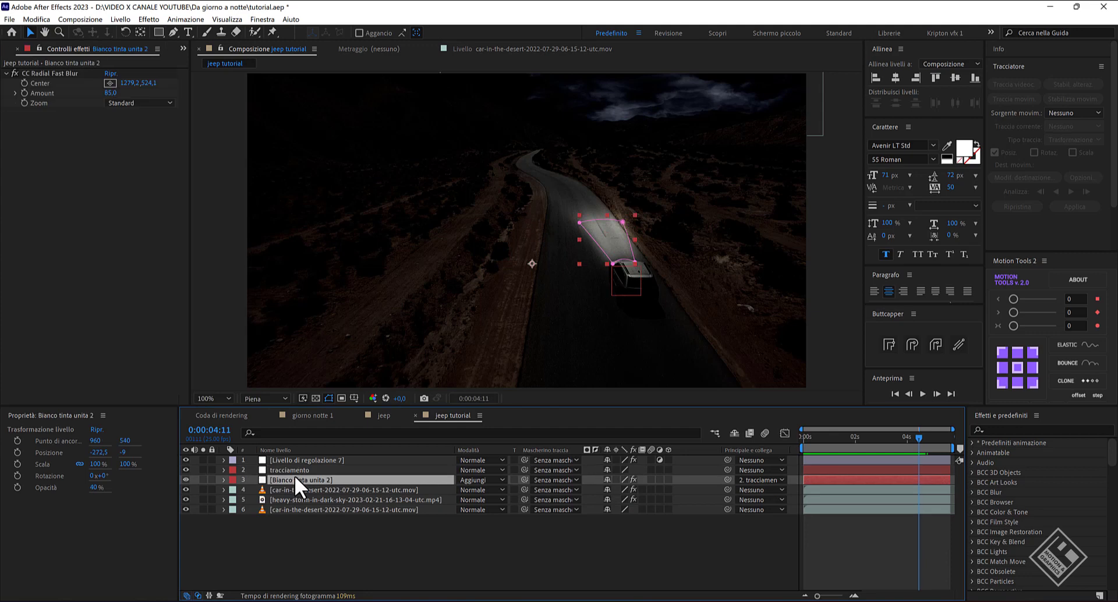
key(m)
drag(579, 222, 616, 217)
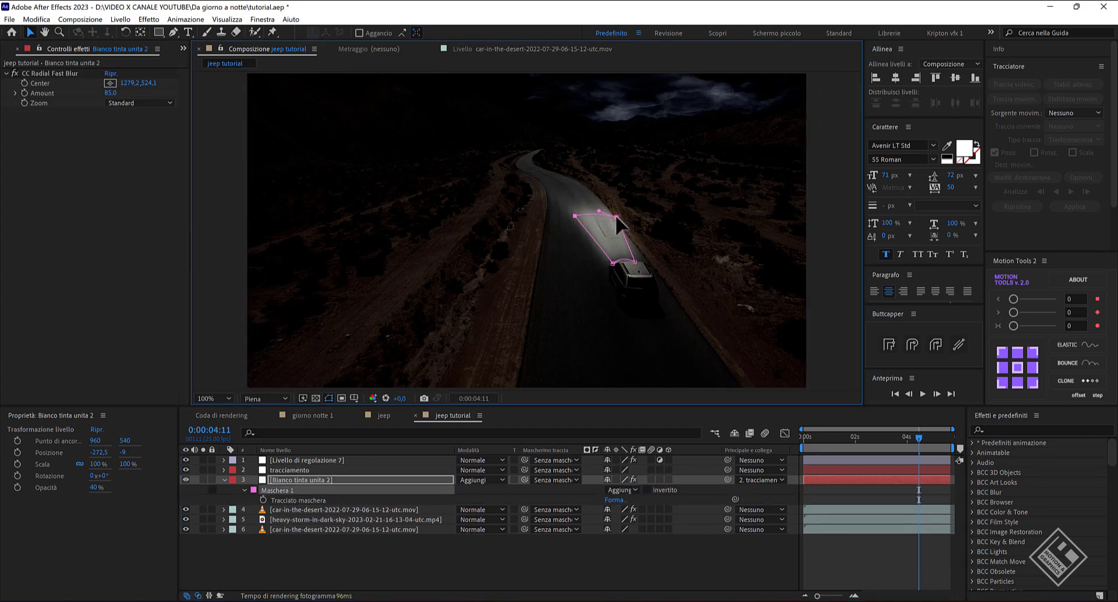
drag(636, 261, 614, 261)
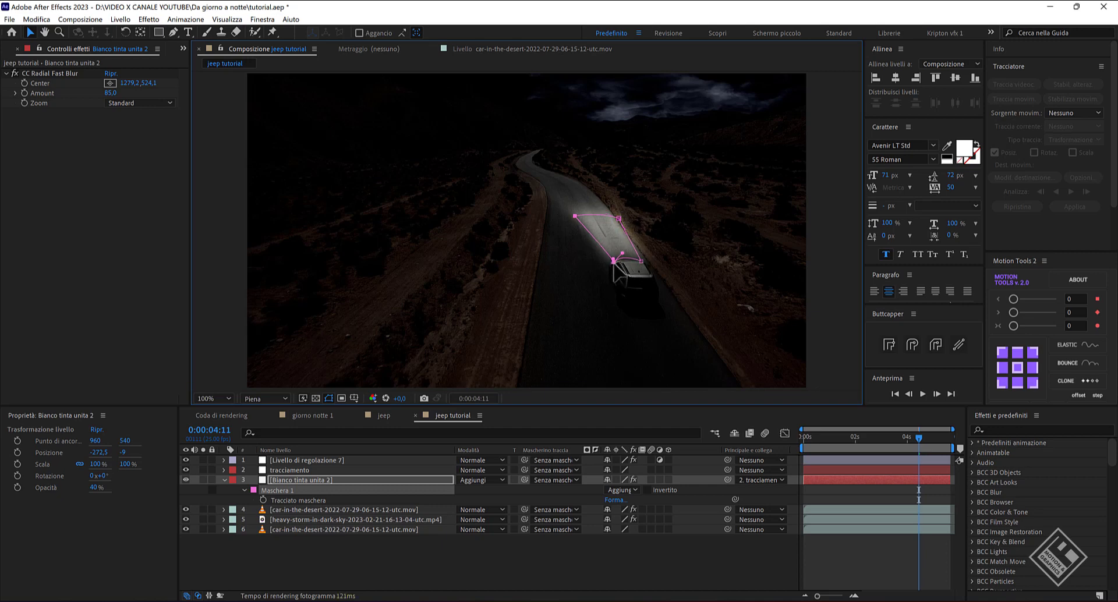
click(455, 557)
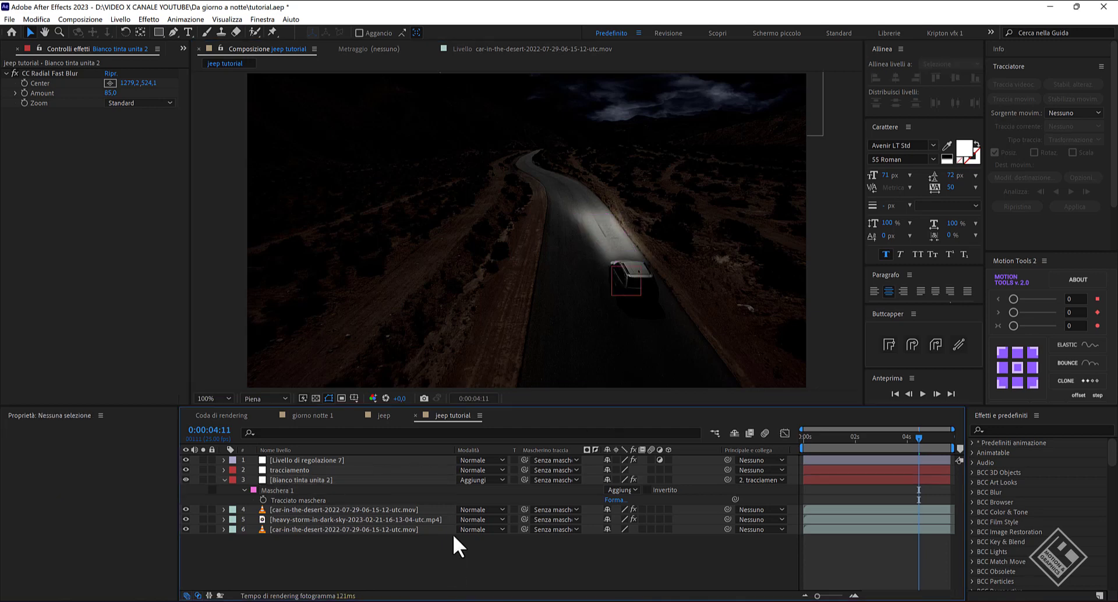
click(285, 480)
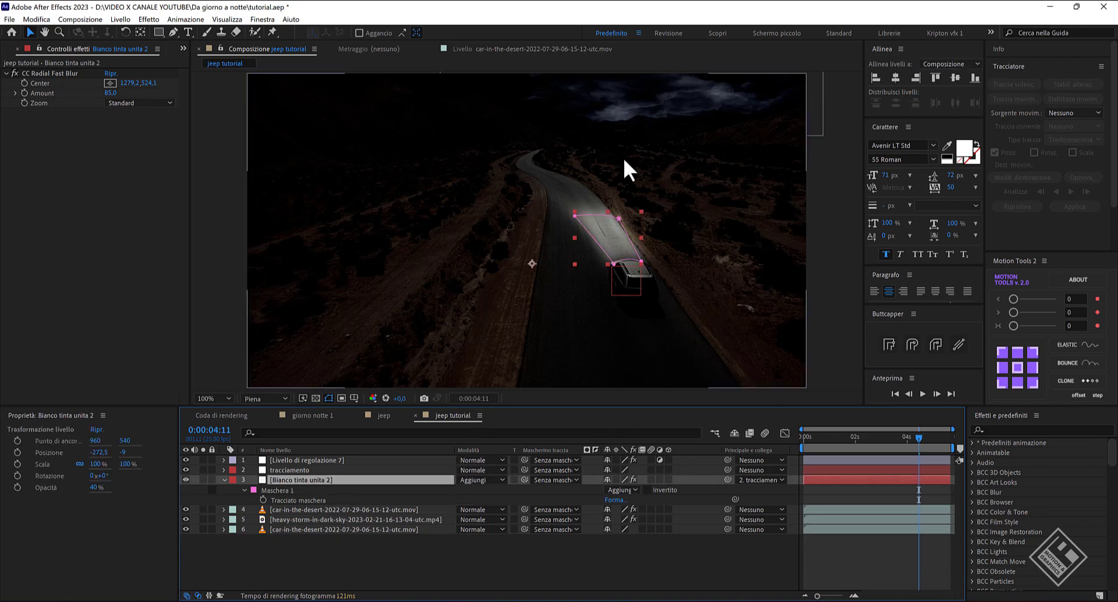
click(641, 260)
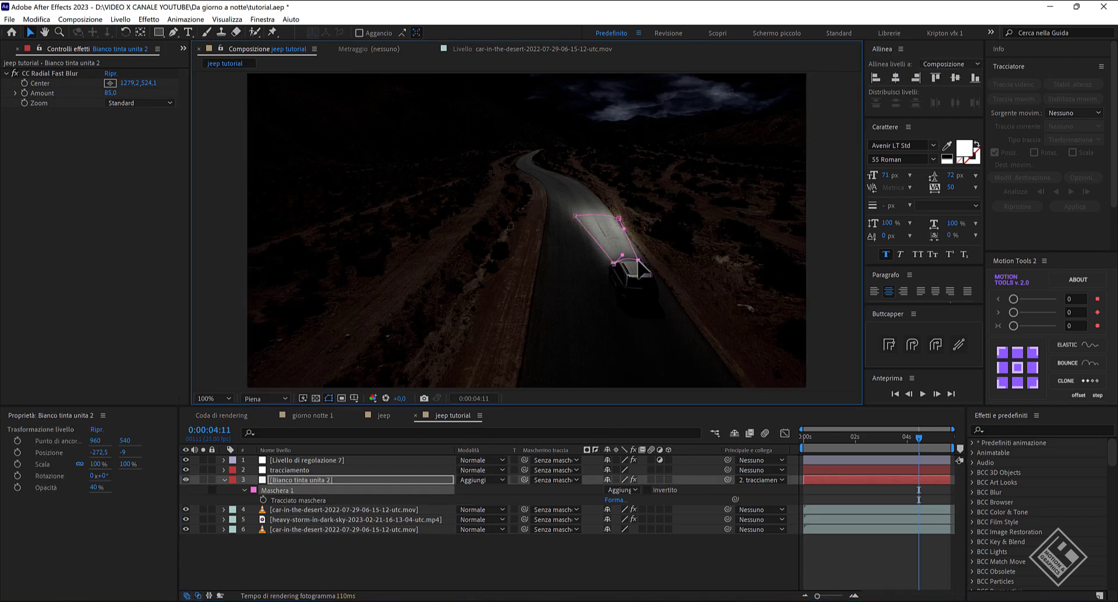
click(466, 553)
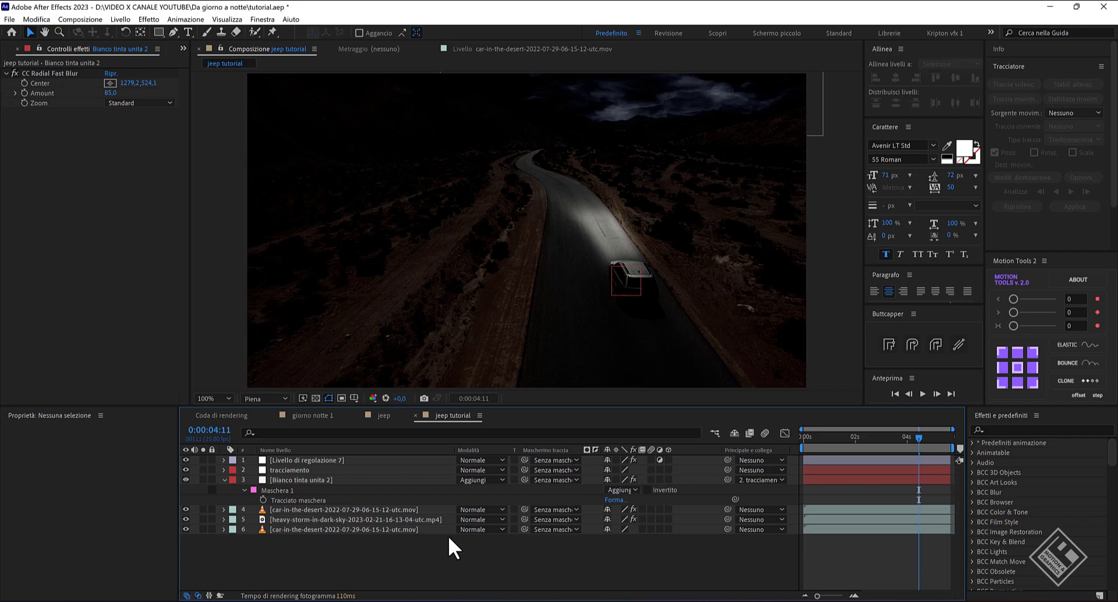
mouse_move(919, 438)
mouse_down()
mouse_move(788, 444)
mouse_move(847, 437)
mouse_move(818, 452)
mouse_move(843, 452)
mouse_move(763, 442)
mouse_up()
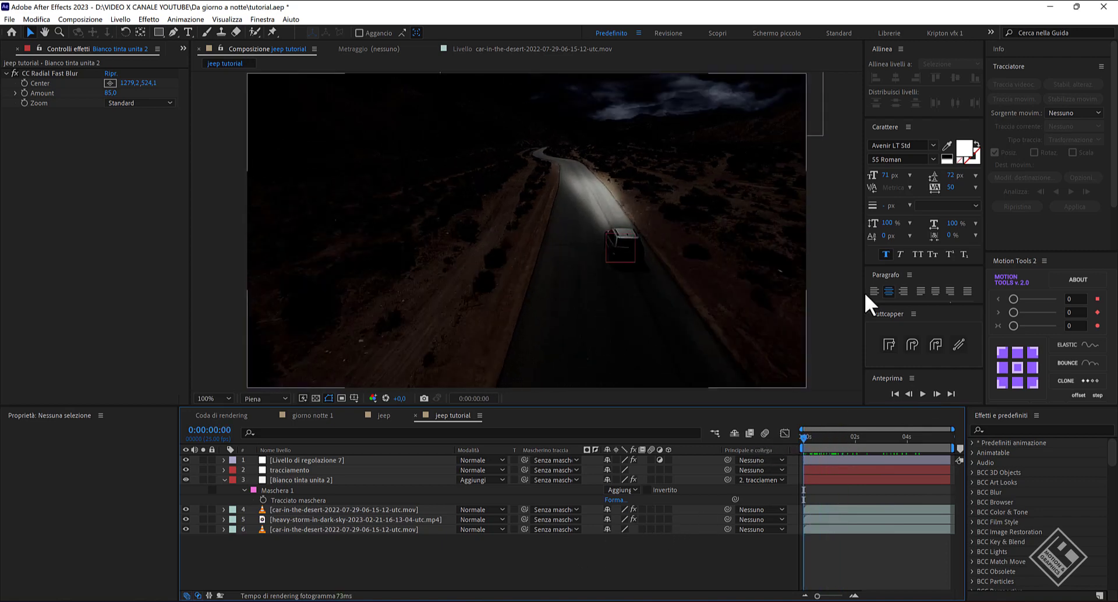
Step: Hide the night grade adjustment layer and select the original desert car clip
click(225, 480)
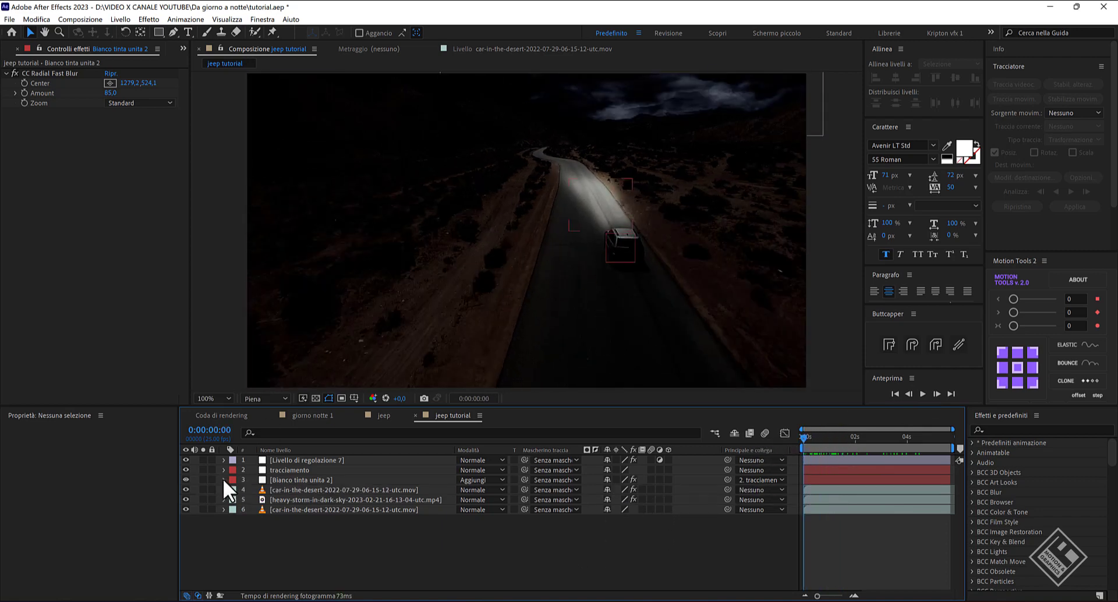
click(186, 460)
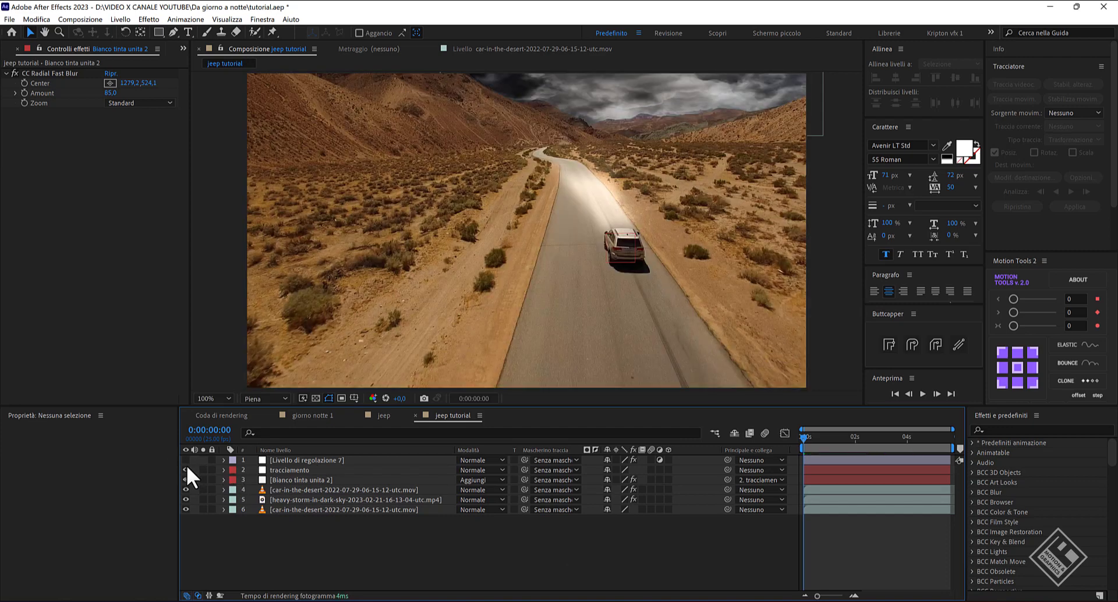
click(304, 509)
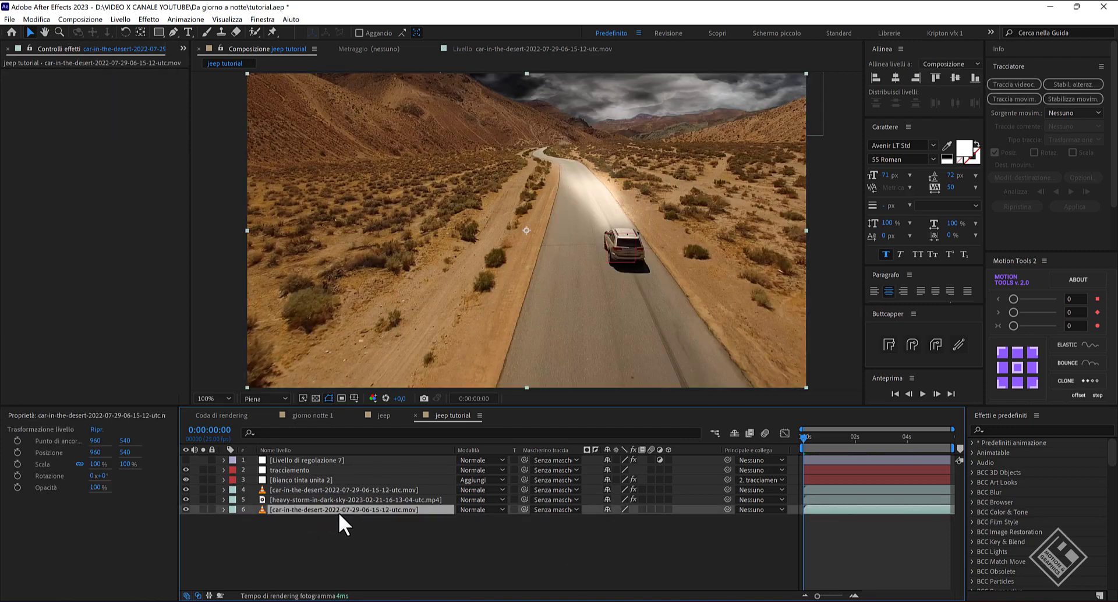
Step: Apply Track in Boris FX Mocha to the clip and launch Mocha AE
click(185, 20)
click(206, 125)
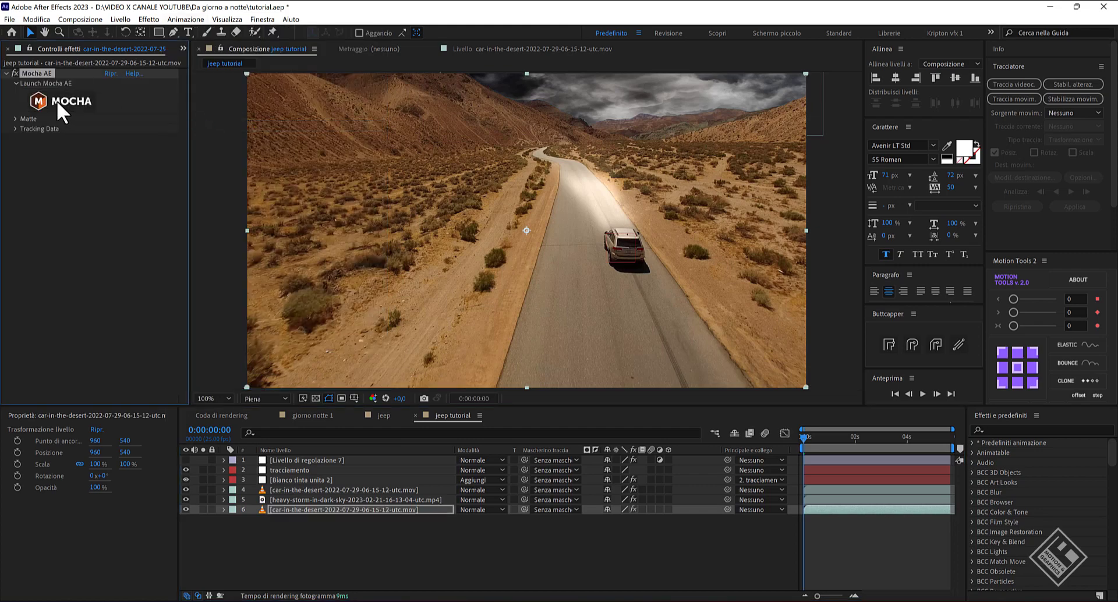
click(67, 99)
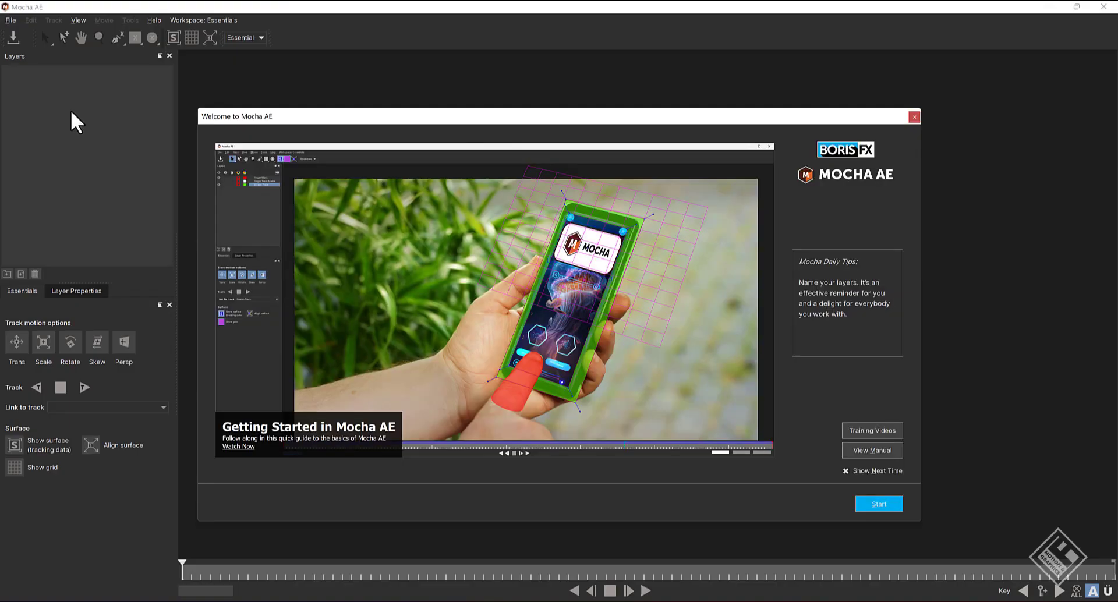
Step: Draw a closed spline shape around the rear of the jeep in Mocha
click(884, 506)
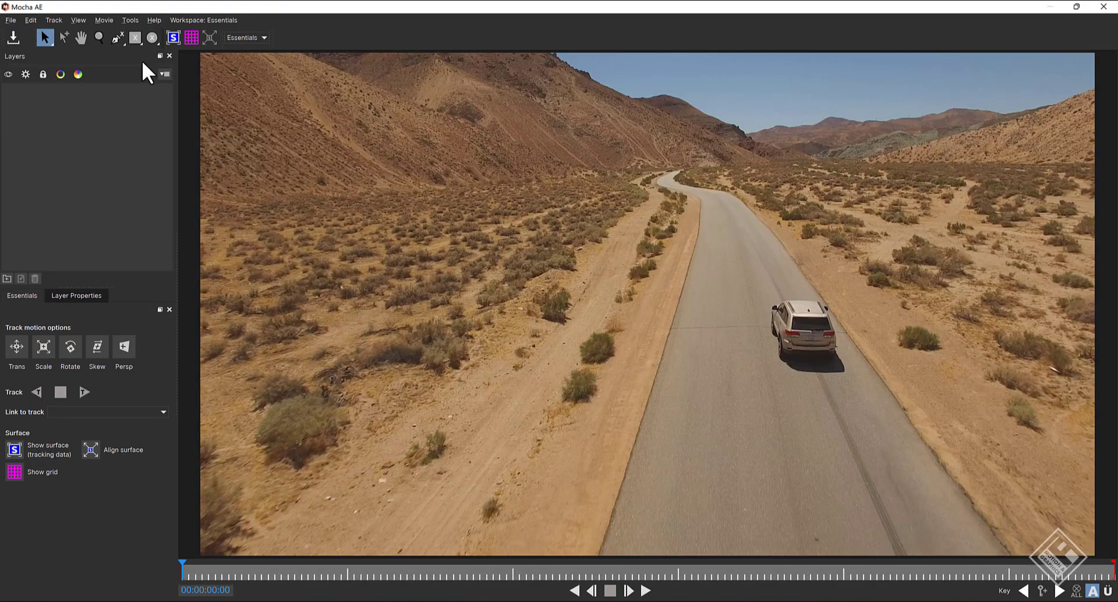
click(117, 39)
scroll(802, 336, up, 1)
scroll(802, 336, up, 3)
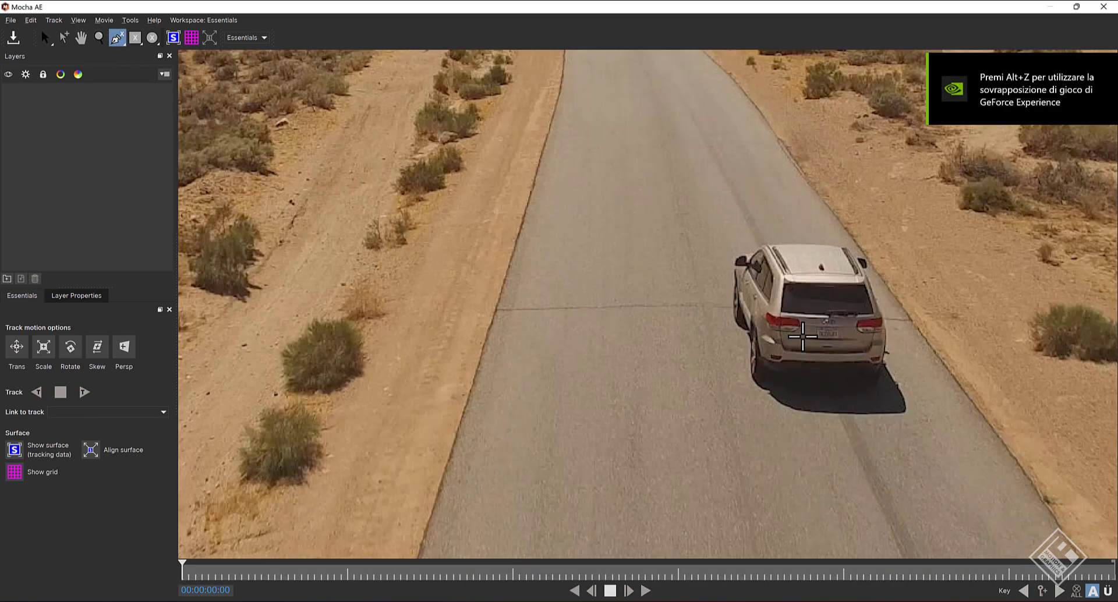
click(779, 317)
click(781, 338)
click(796, 351)
click(830, 354)
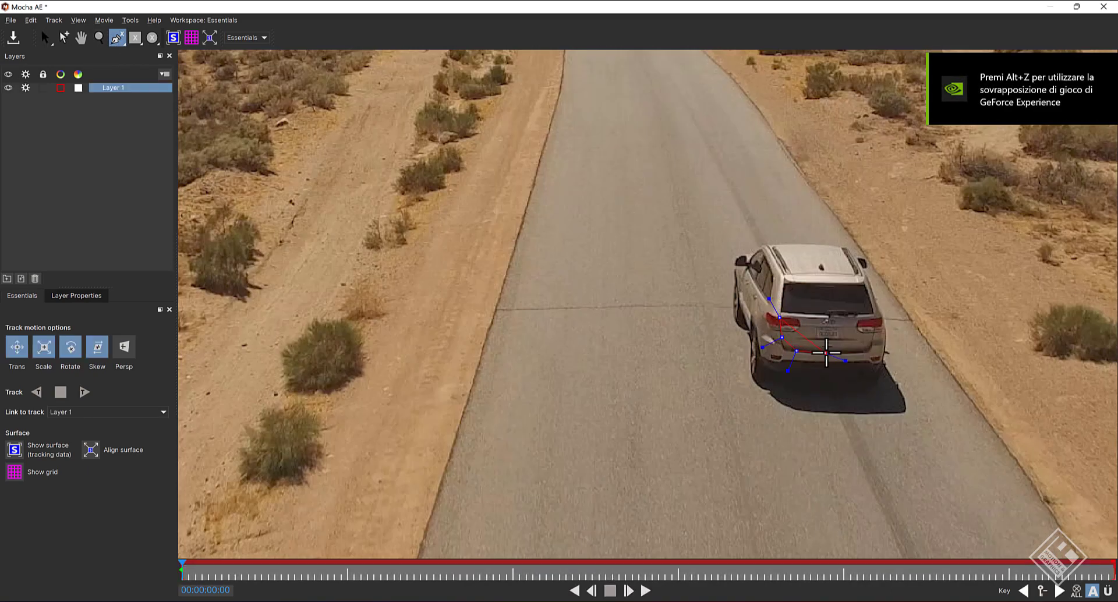
click(860, 351)
click(874, 344)
click(875, 328)
click(873, 317)
right_click(873, 316)
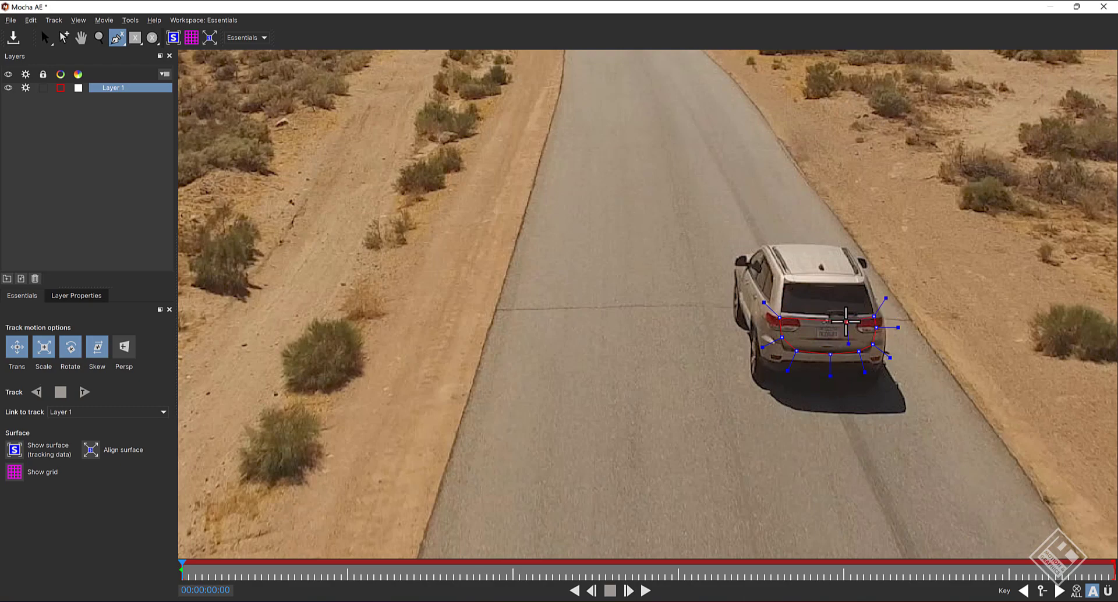
key(s)
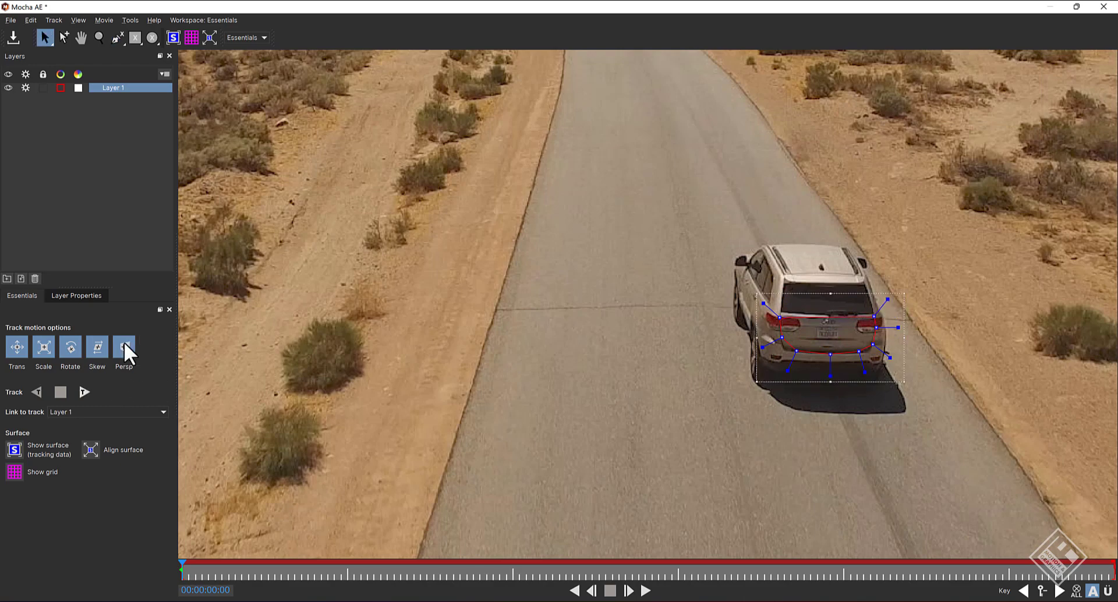
Step: Track the shape forward through the clip, return to frame 0, and close Mocha
click(83, 391)
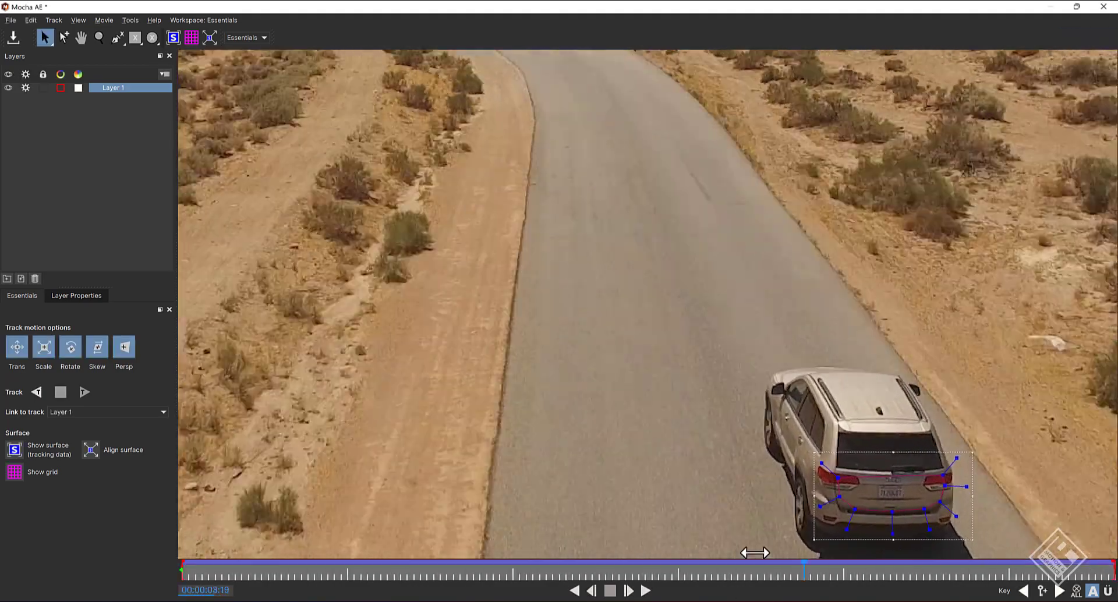
drag(995, 568, 182, 568)
click(11, 19)
click(25, 130)
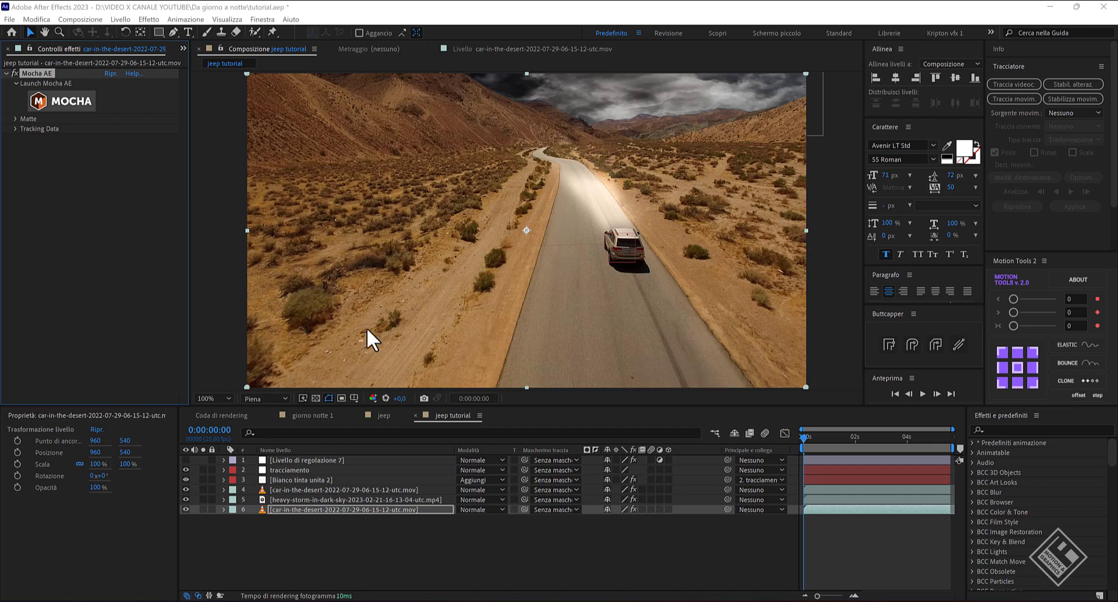
Step: Add a null object, move it to second in the stack, and name it 'fari posteriori'
right_click(344, 547)
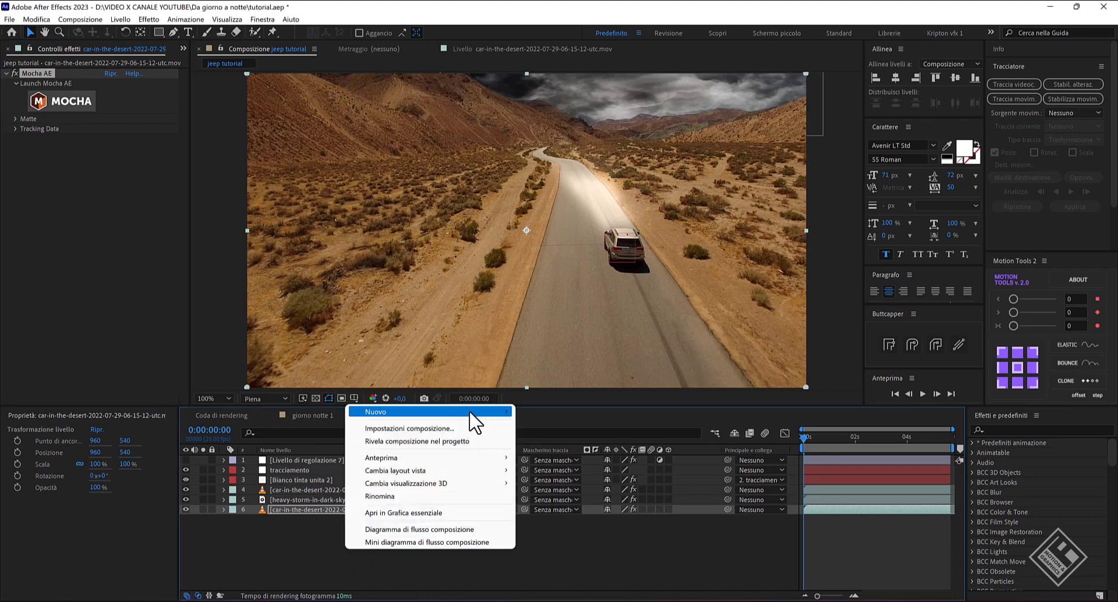
mouse_move(466, 412)
click(560, 479)
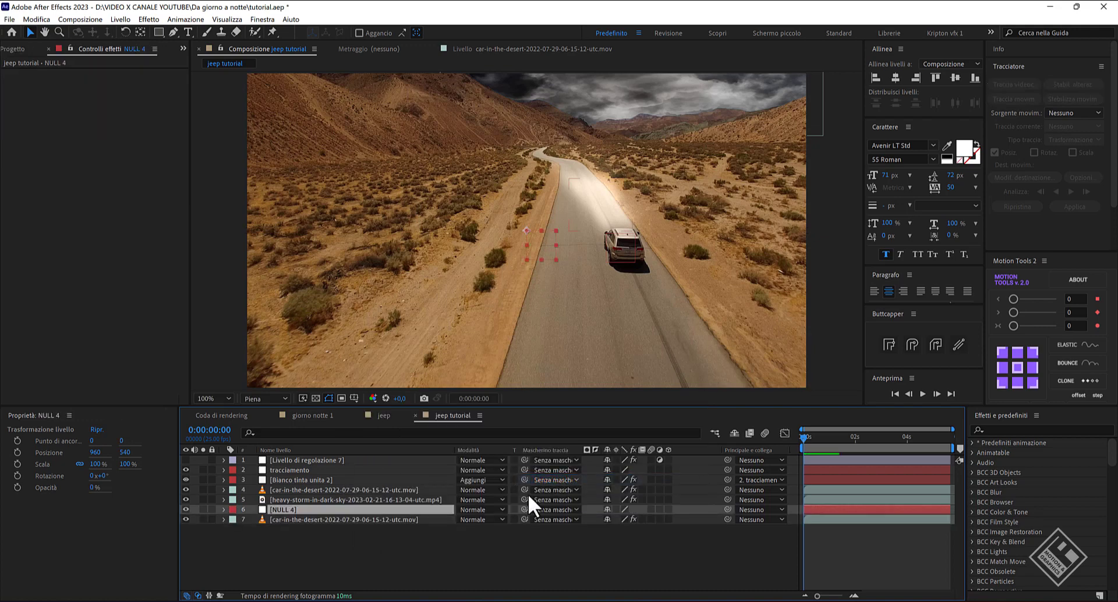
drag(295, 504, 326, 482)
key(Return)
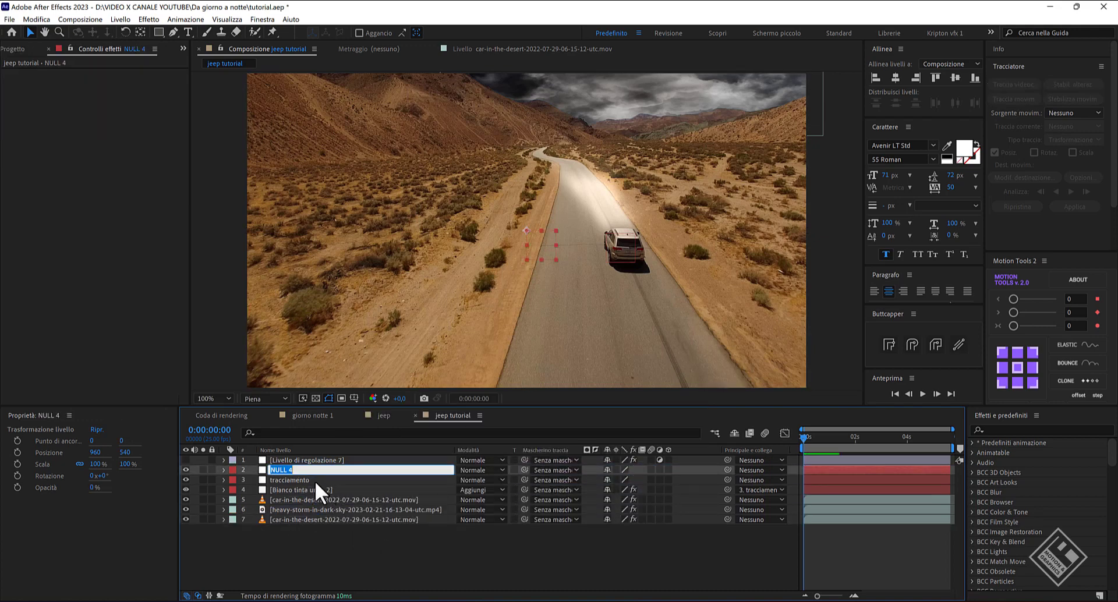
text(fari poste)
text(rio)
key(Return)
Step: Create Layer 1 track data in Mocha and apply it as Transform to 'fari posteriori'
click(321, 520)
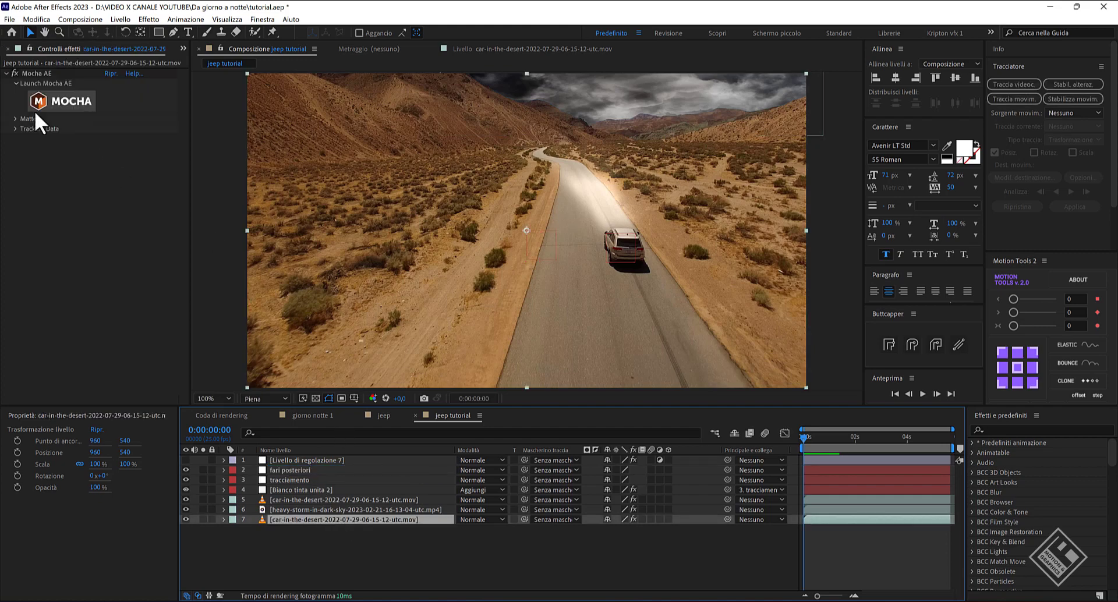
click(14, 128)
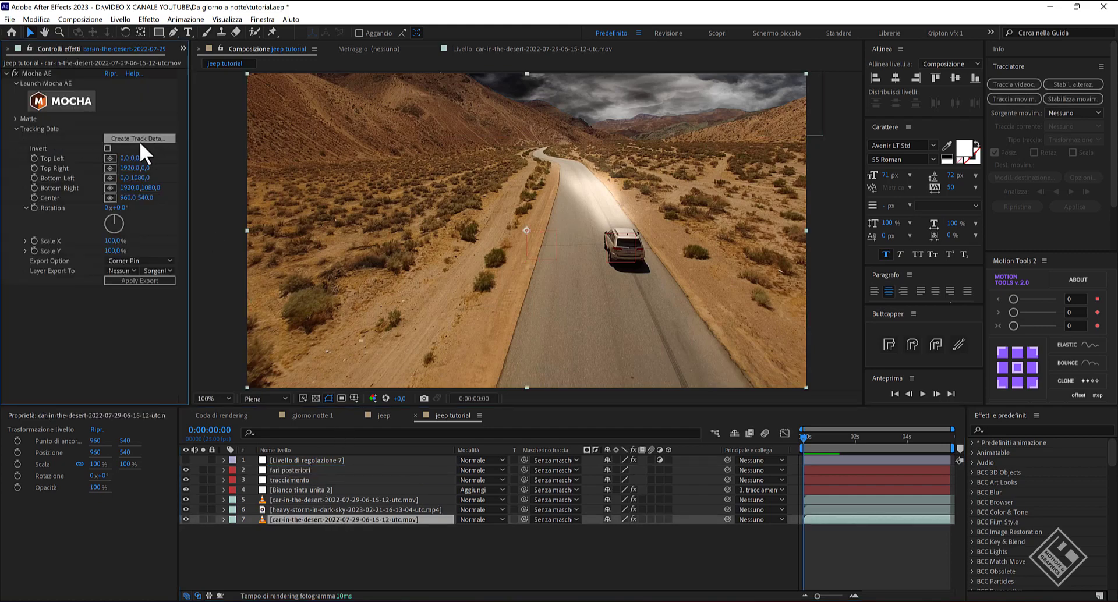
click(149, 138)
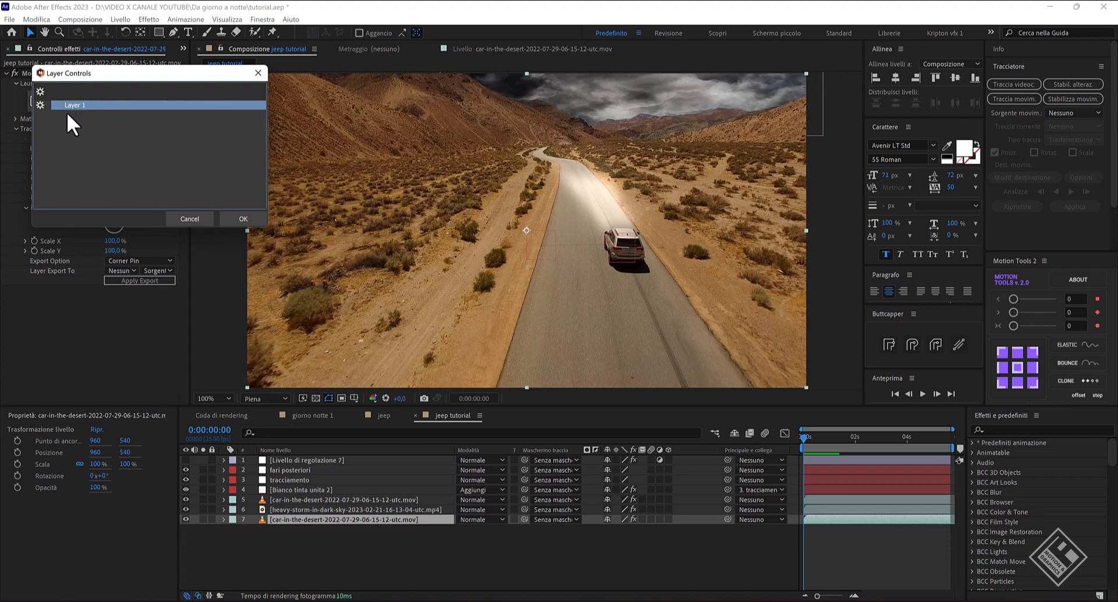
click(250, 216)
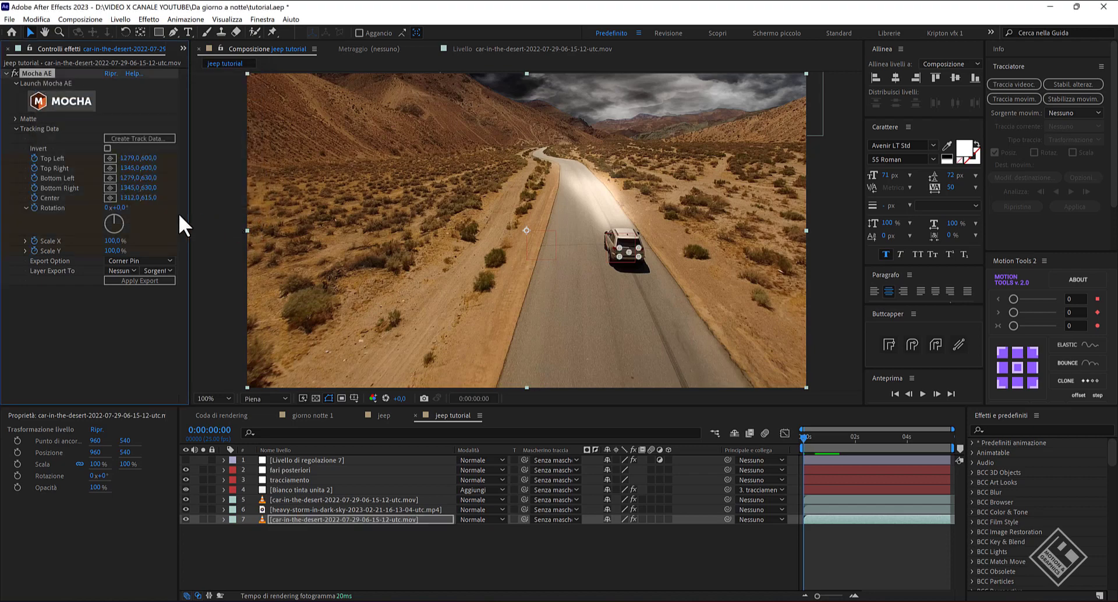
click(142, 259)
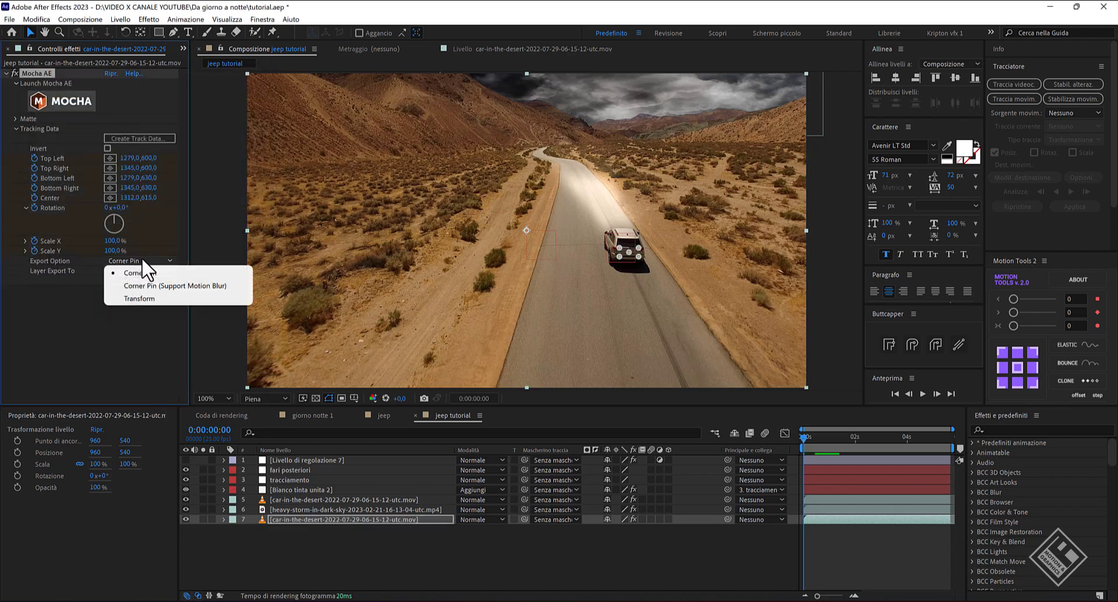
click(138, 295)
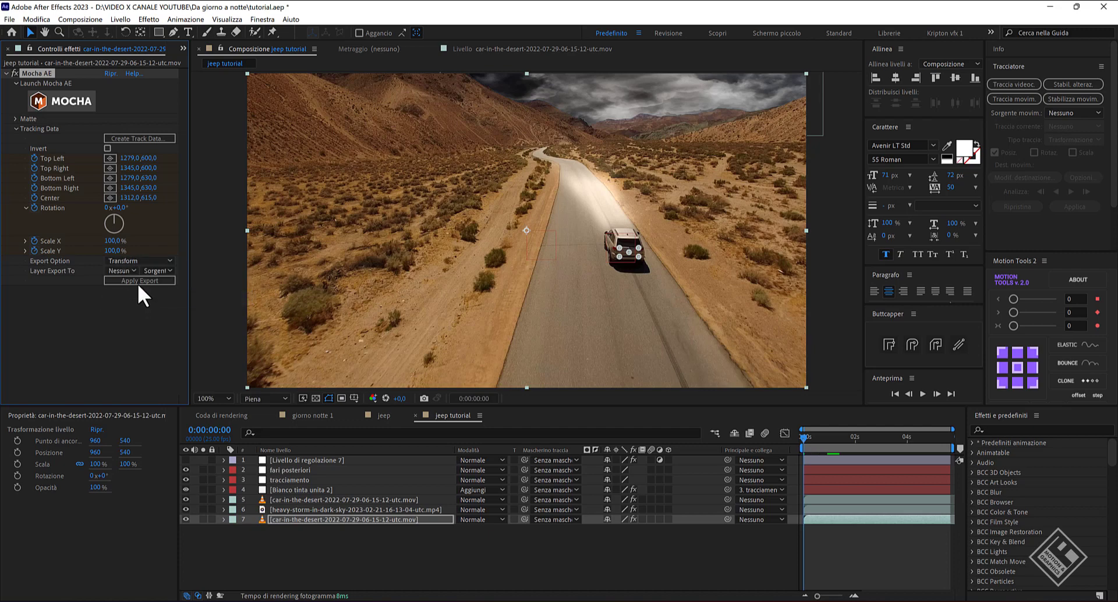
click(132, 269)
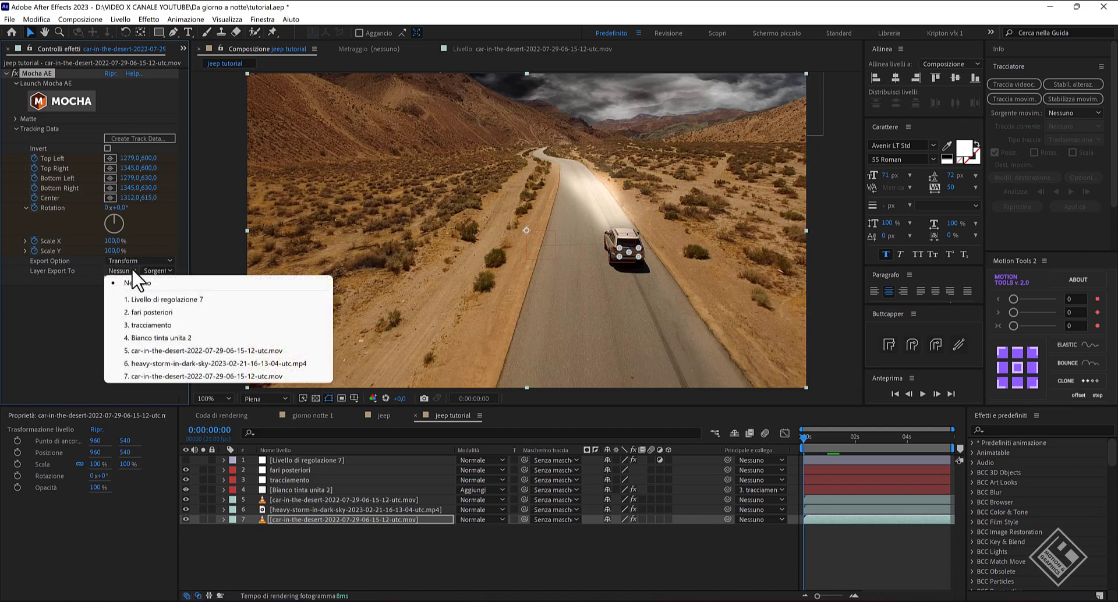
click(163, 313)
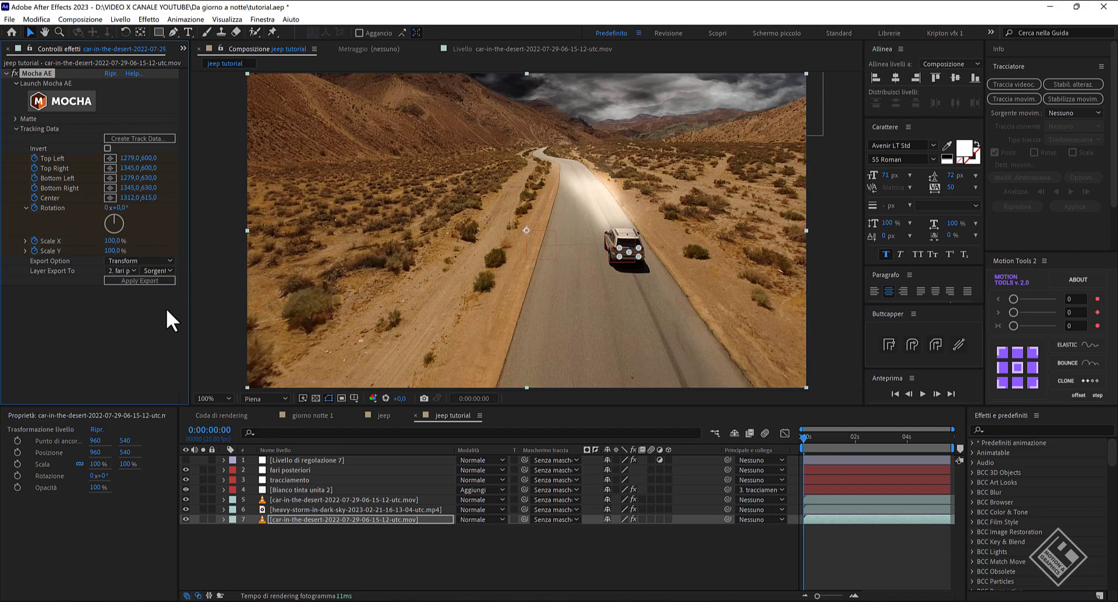
click(142, 280)
mouse_move(805, 438)
mouse_down()
mouse_move(866, 449)
mouse_move(795, 459)
mouse_up()
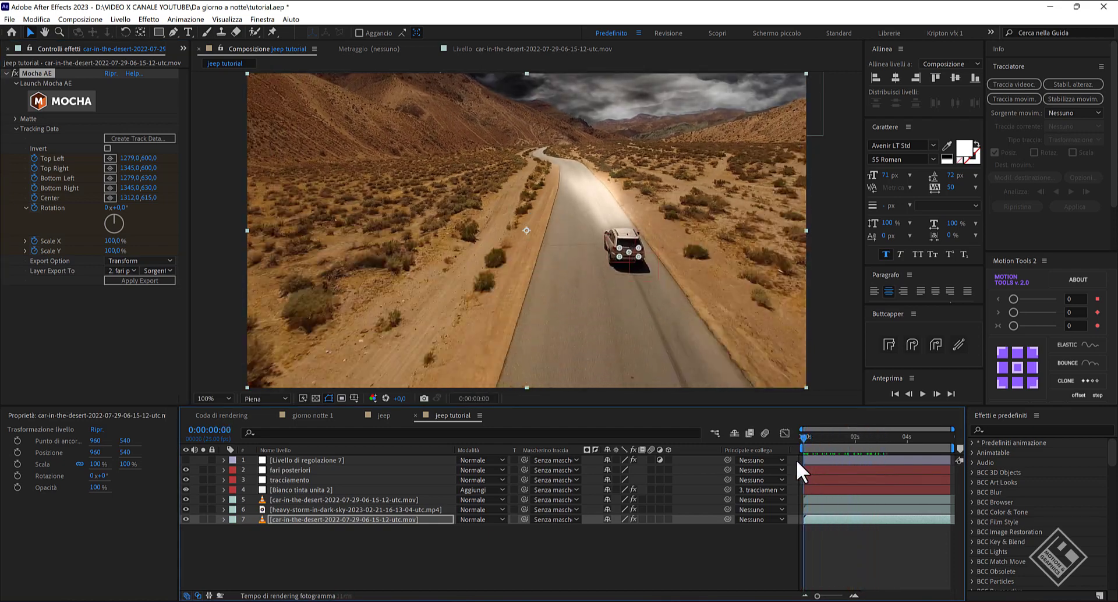
click(388, 553)
Step: Create a pure red FF0000 solid named 'fari posteriori'
right_click(403, 553)
mouse_move(494, 417)
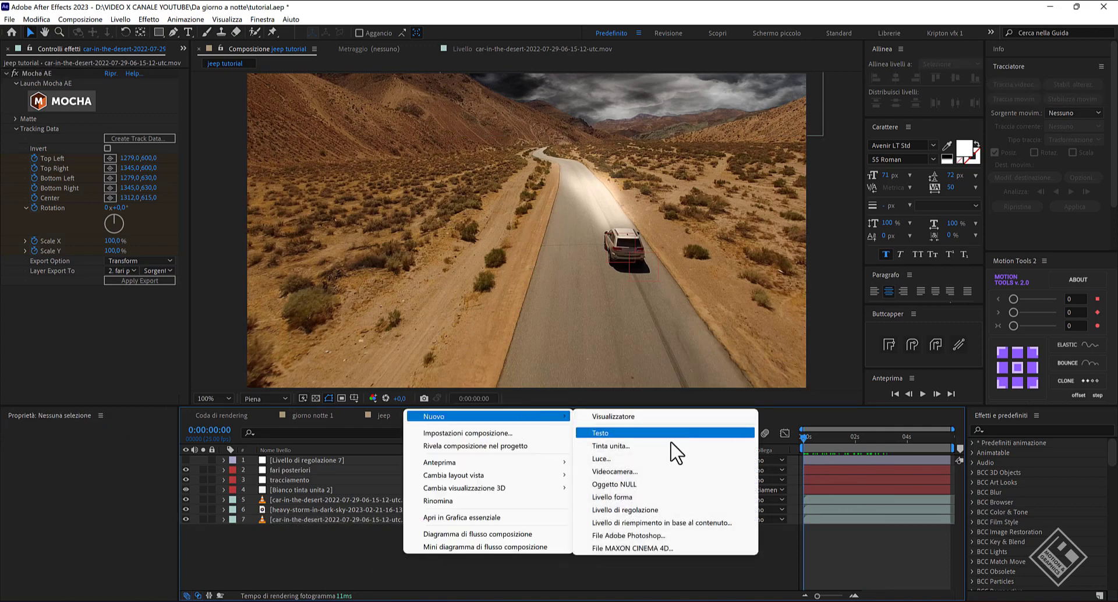
click(671, 445)
click(530, 340)
click(837, 288)
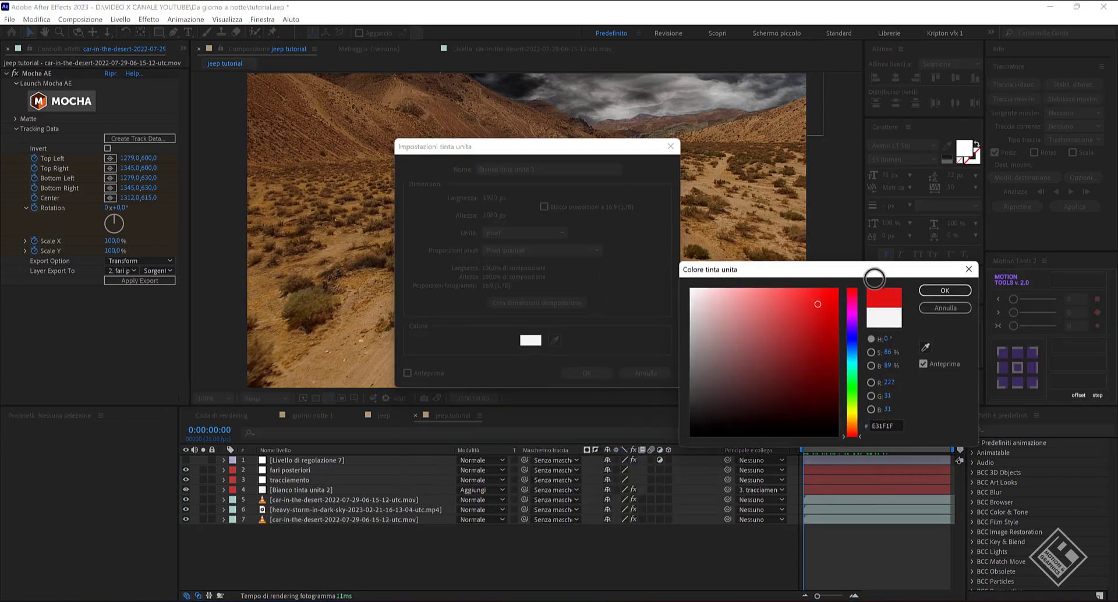
click(956, 293)
text(f)
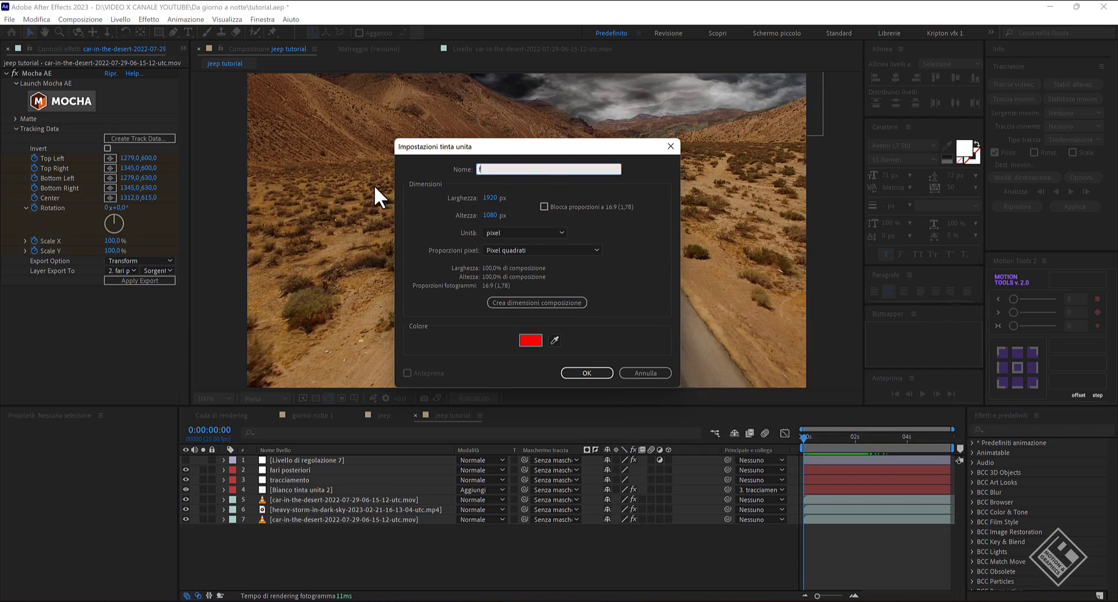
text(ari posteriori)
key(Return)
Step: Set the red solid's opacity to 40%
key(t)
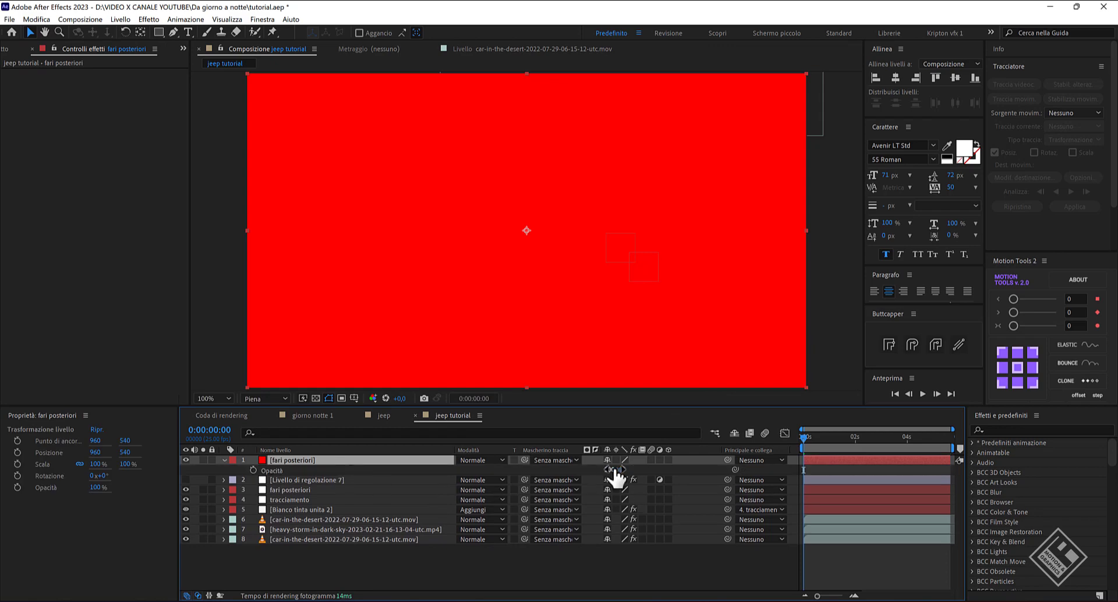
click(611, 470)
text(40)
key(Return)
scroll(661, 275, up, 5)
Step: Draw a closed Pen mask around the jeep's left tail light on the red solid
drag(694, 382, 547, 279)
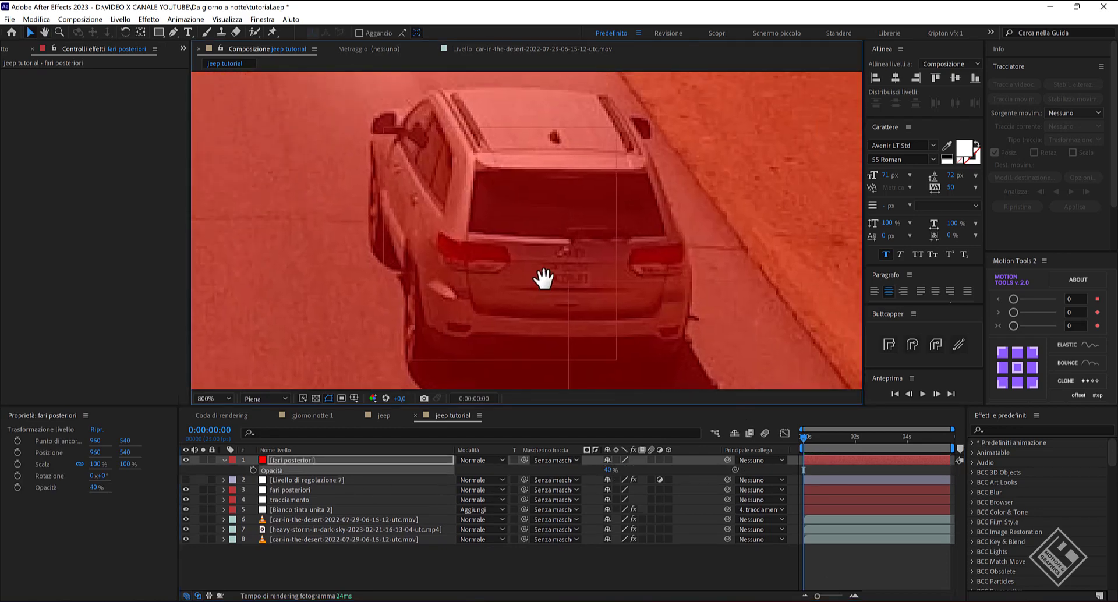
key(g)
click(439, 236)
click(445, 259)
click(466, 263)
click(496, 262)
click(503, 264)
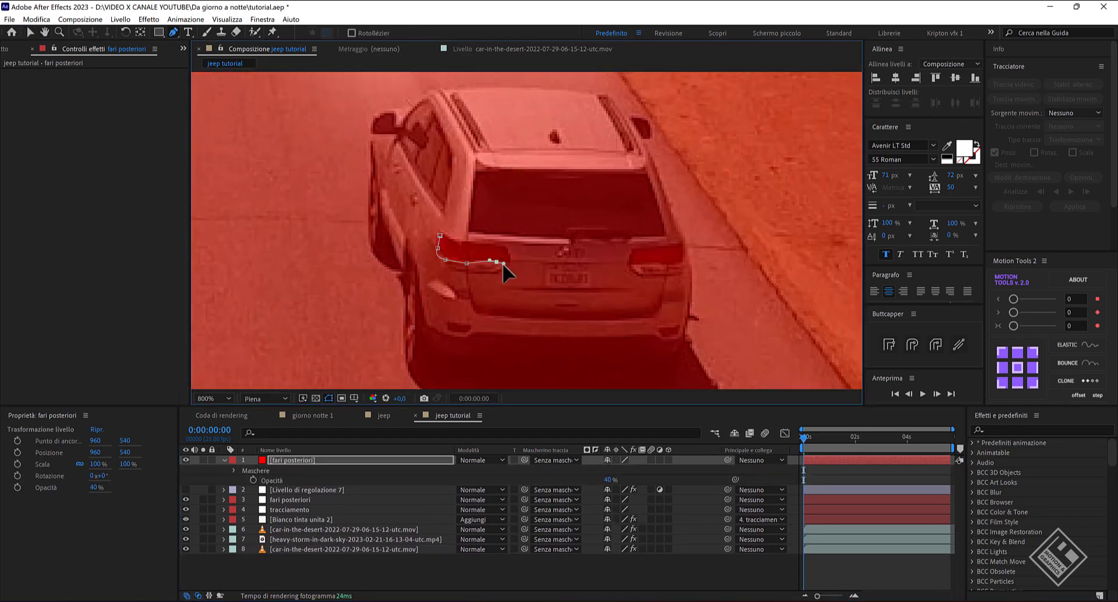
click(511, 262)
click(496, 244)
click(475, 244)
click(463, 242)
click(440, 235)
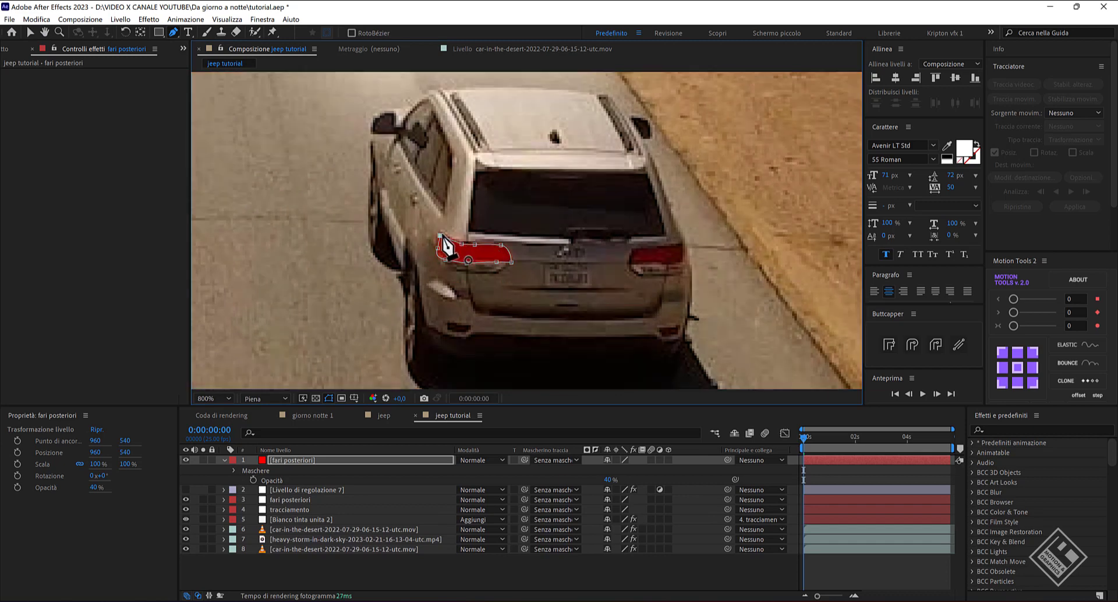
Step: Draw a second closed mask around the right tail light
click(635, 249)
click(631, 265)
click(674, 262)
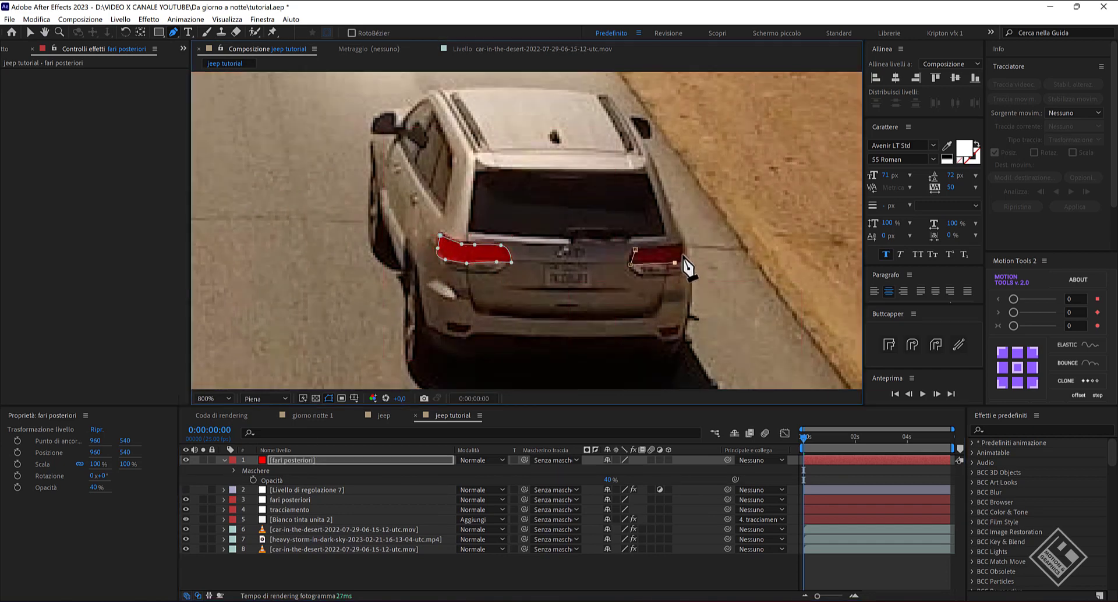
click(681, 240)
click(669, 246)
click(652, 250)
click(634, 249)
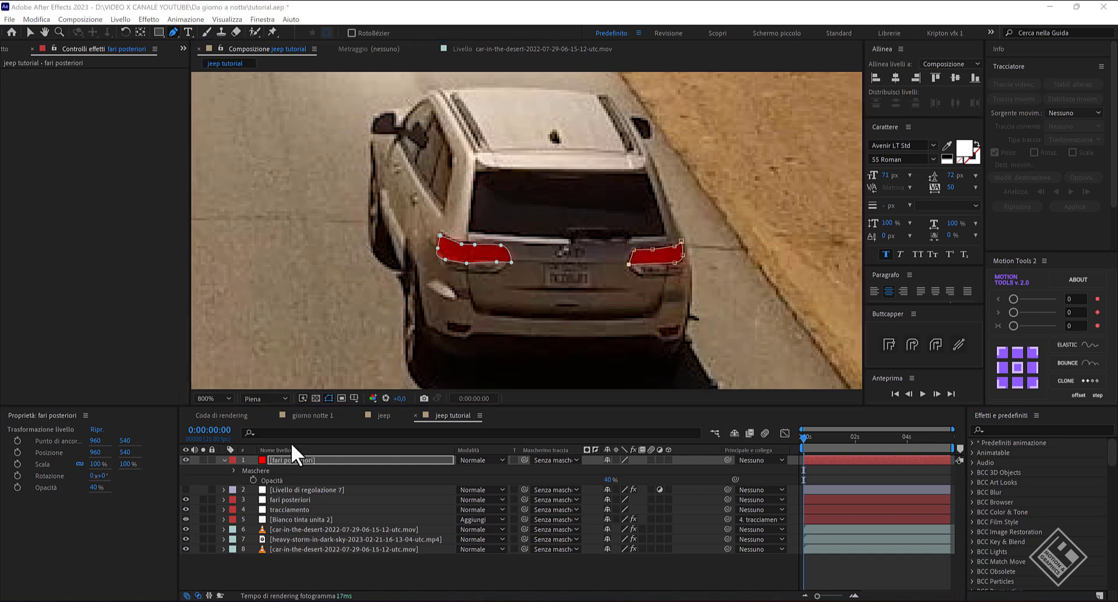
click(298, 461)
key(v)
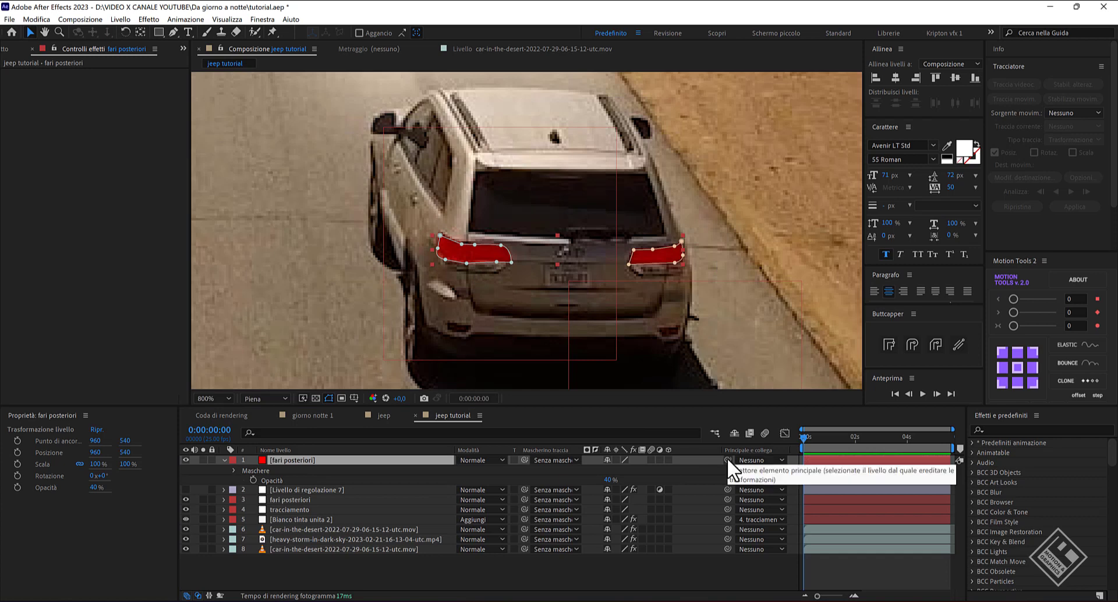
Step: Parent the red solid to the 'fari posteriori' null and scrub to verify the tail-light tracking
drag(726, 459, 291, 499)
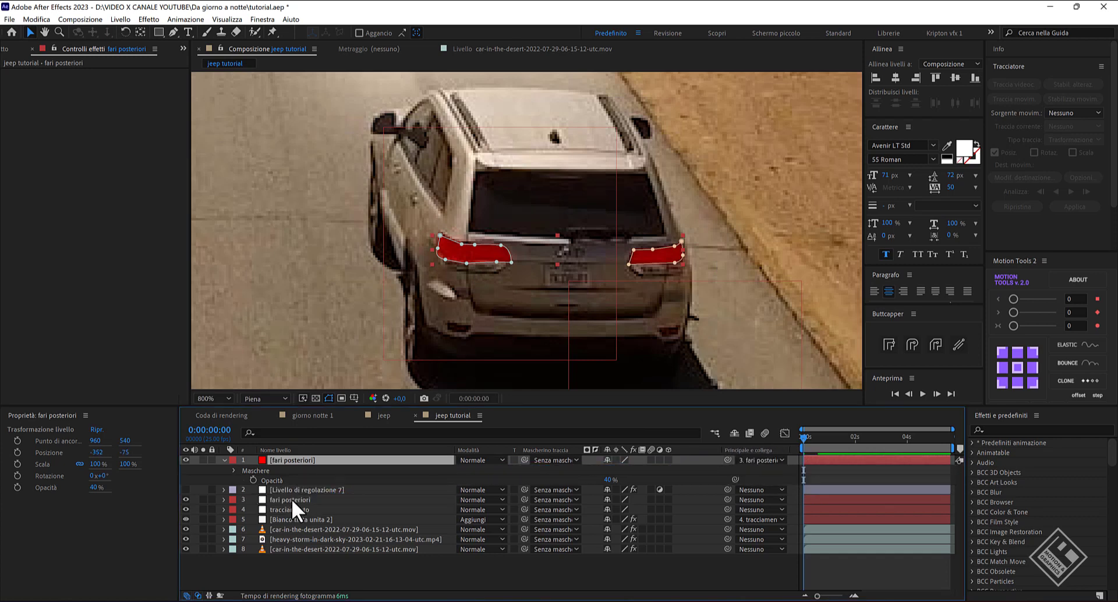
drag(802, 436, 831, 445)
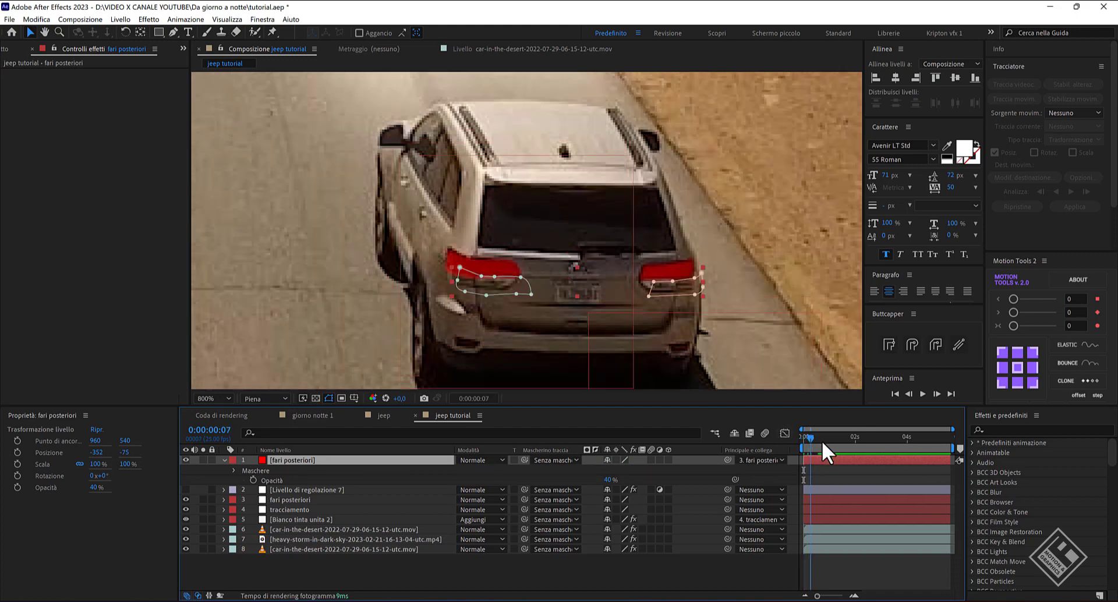
key(alt+slash)
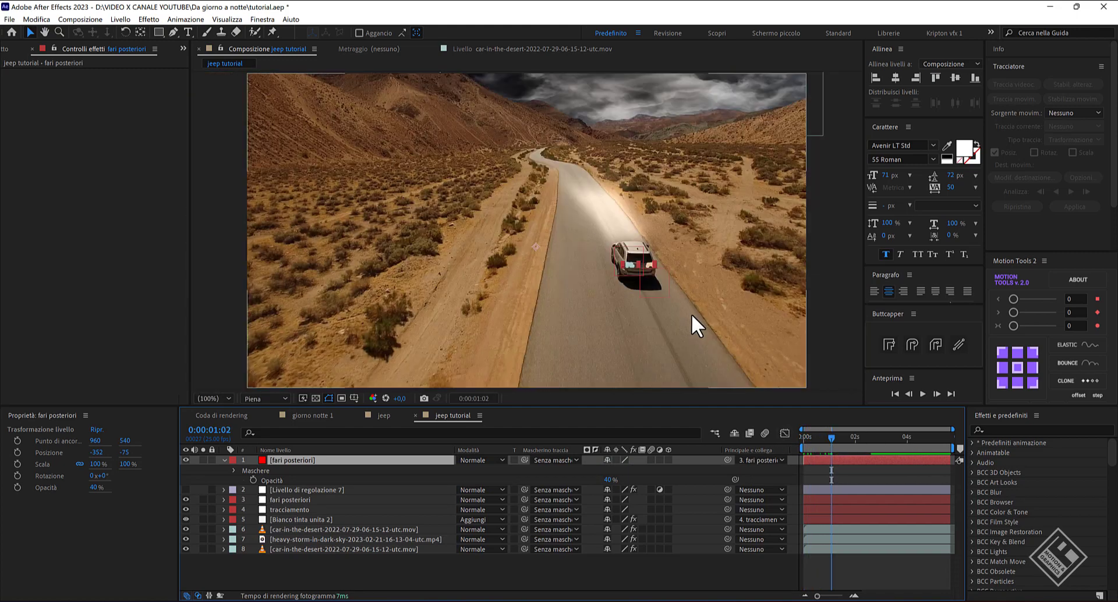
scroll(658, 291, up, 4)
mouse_move(786, 314)
mouse_down()
mouse_move(242, 128)
mouse_move(314, 155)
mouse_up()
click(815, 350)
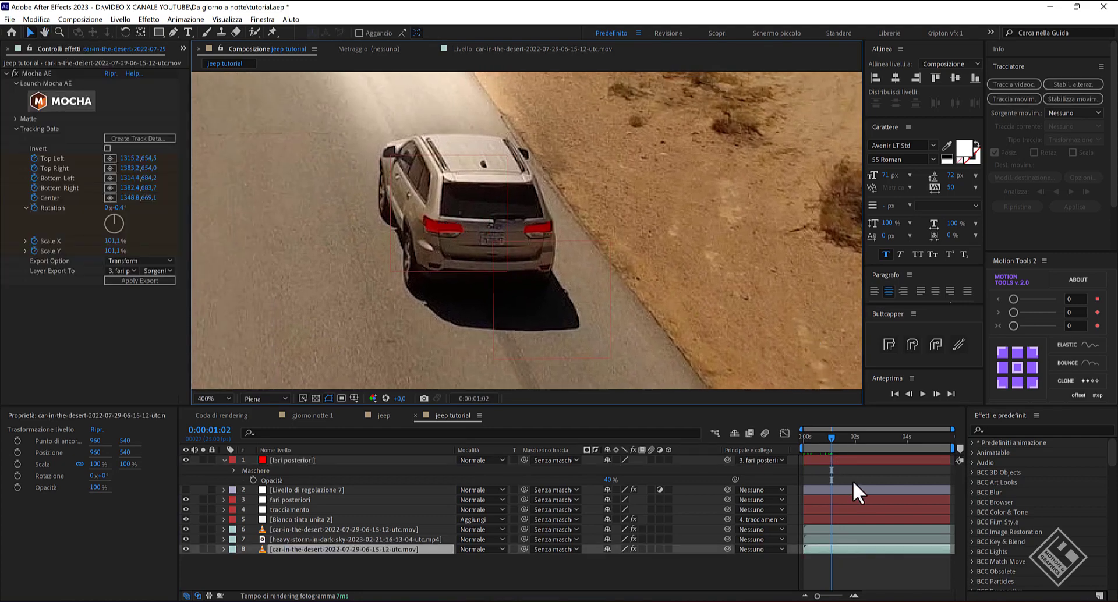
drag(831, 437, 877, 449)
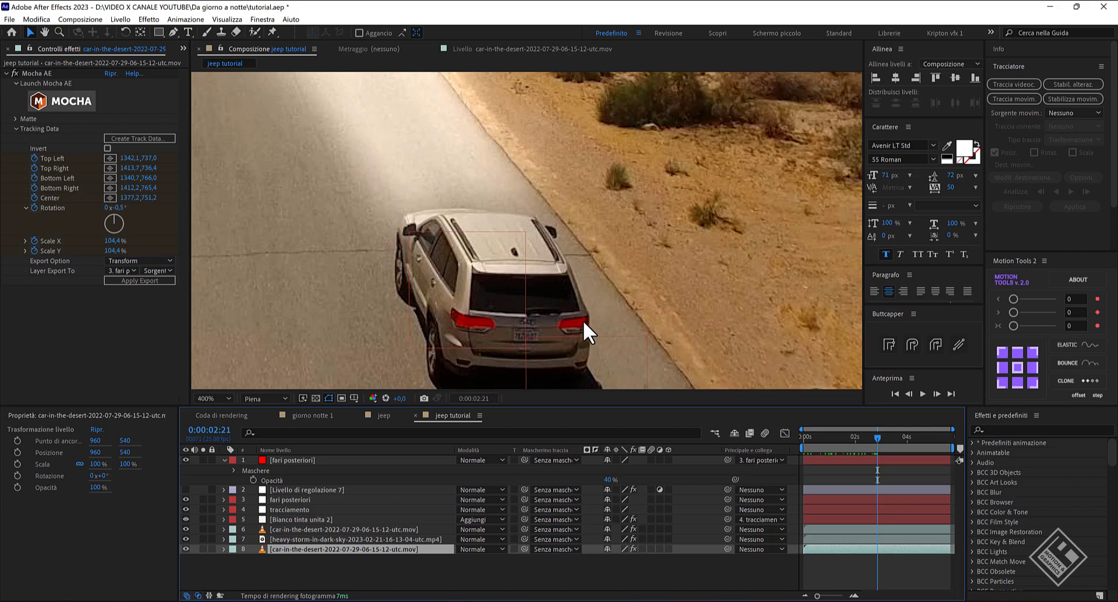
drag(878, 438, 798, 441)
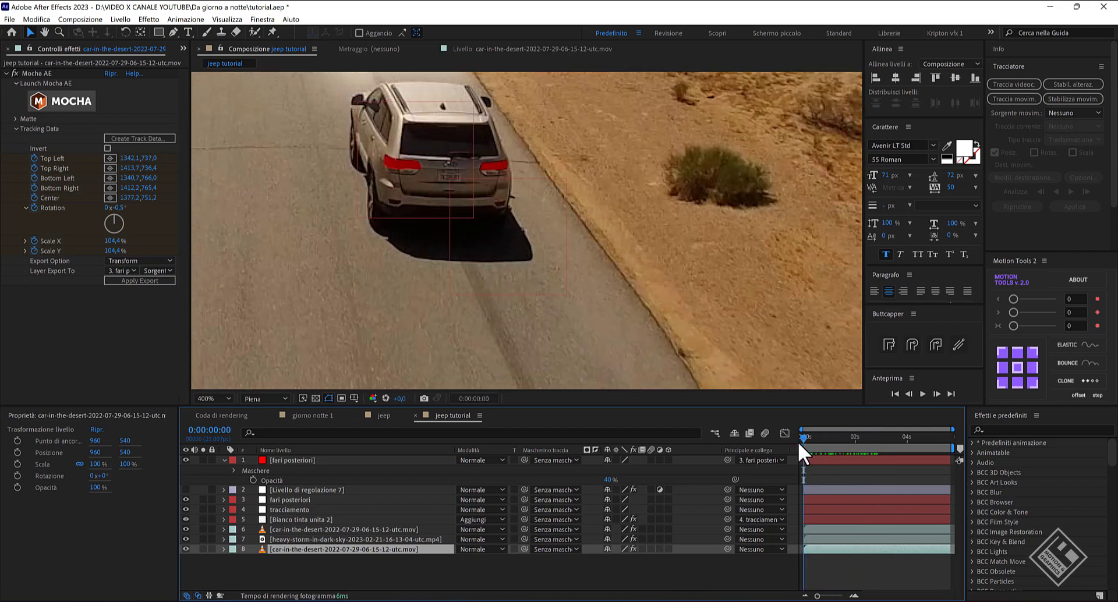
click(290, 458)
Step: Keyframe the tail-light mask paths, adjust them at the end, and Easy Ease the keyframes
key(m)
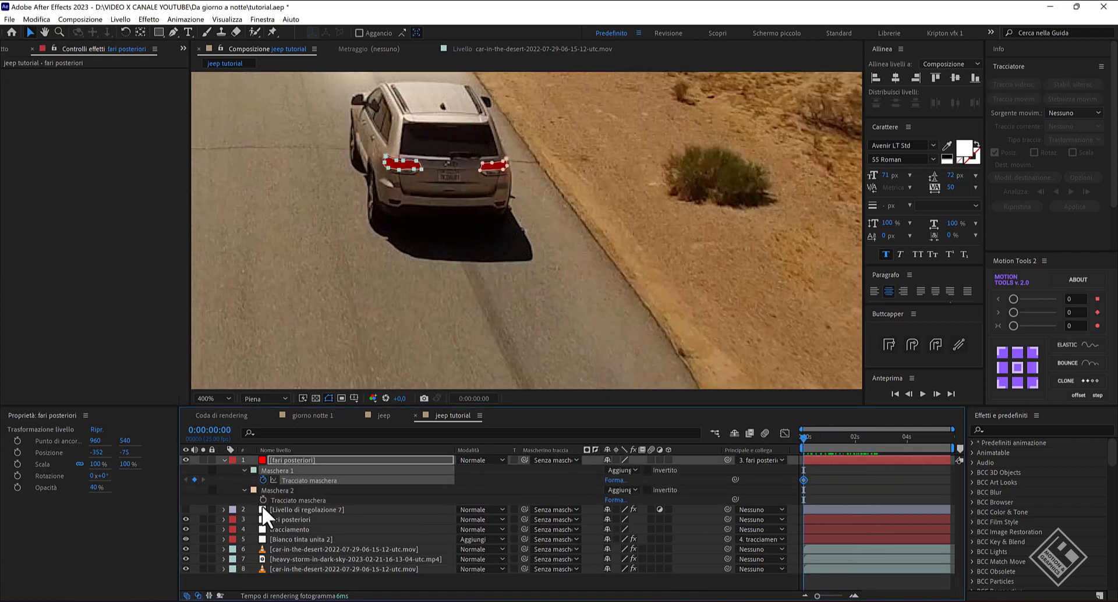
click(263, 500)
click(883, 445)
key(End)
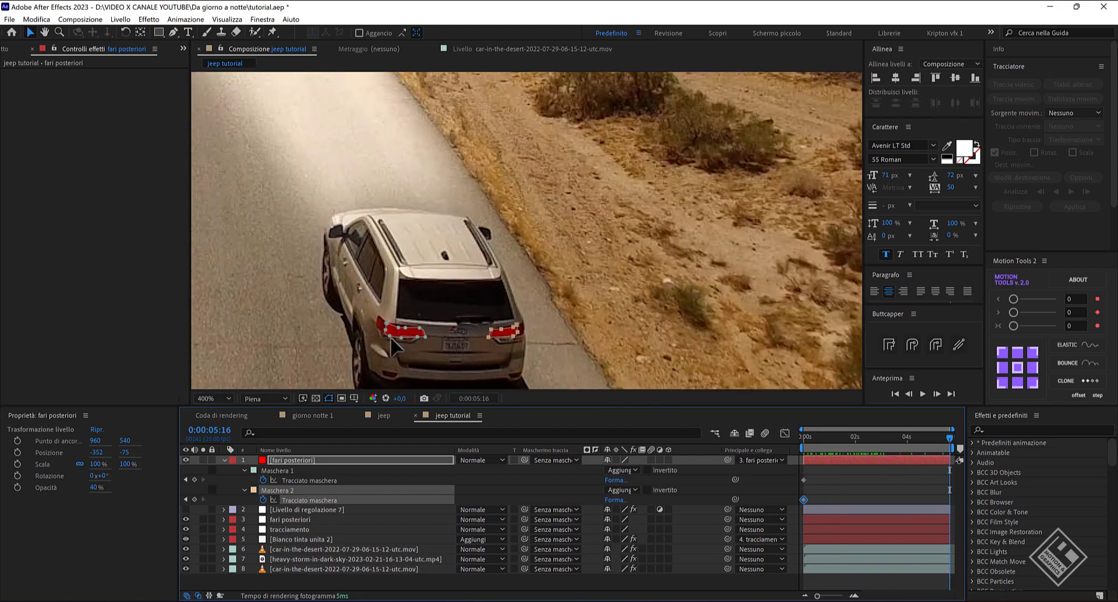
double_click(388, 334)
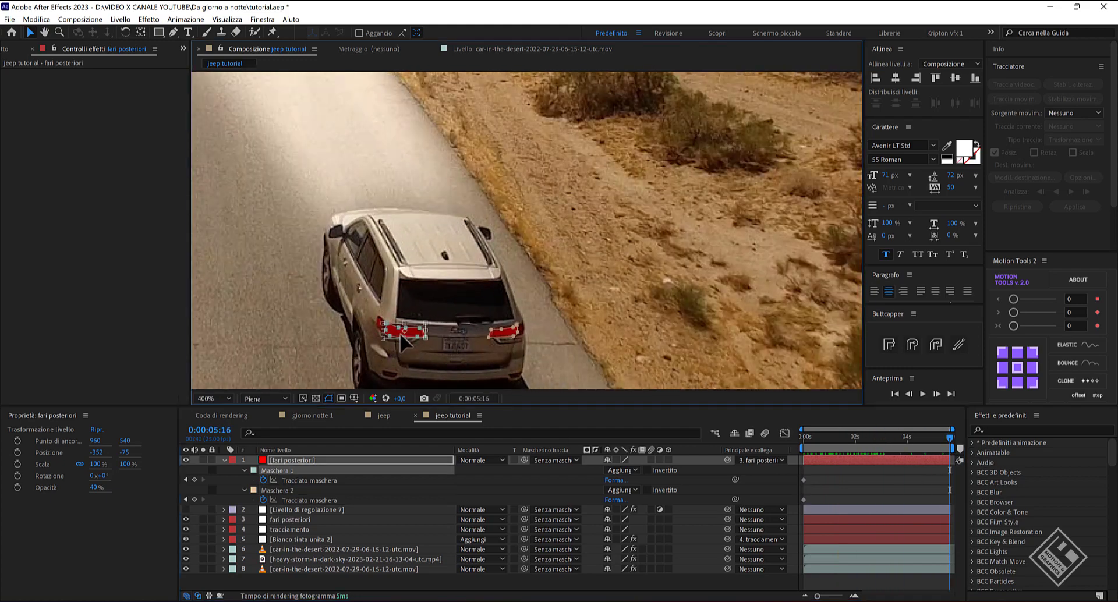
click(282, 490)
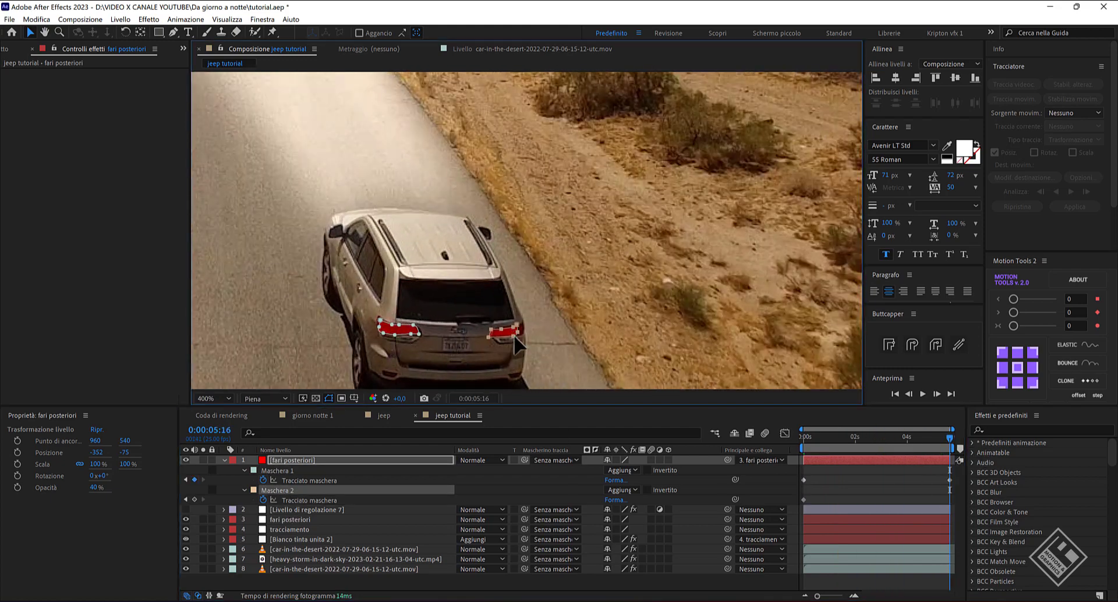
click(288, 480)
key(m)
key(m)
key(period)
drag(782, 469, 955, 563)
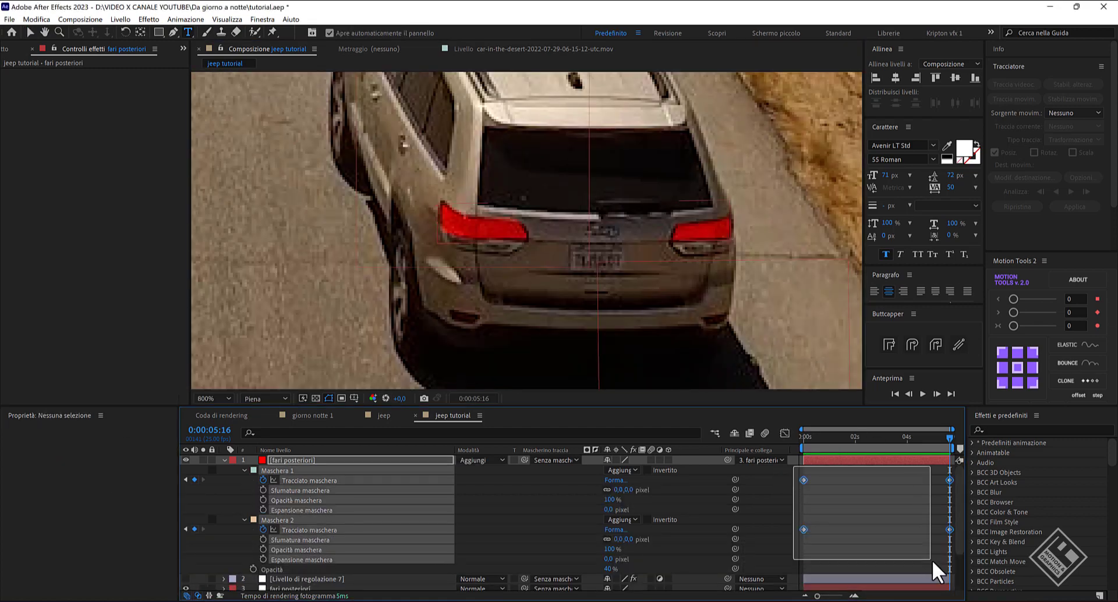
right_click(804, 530)
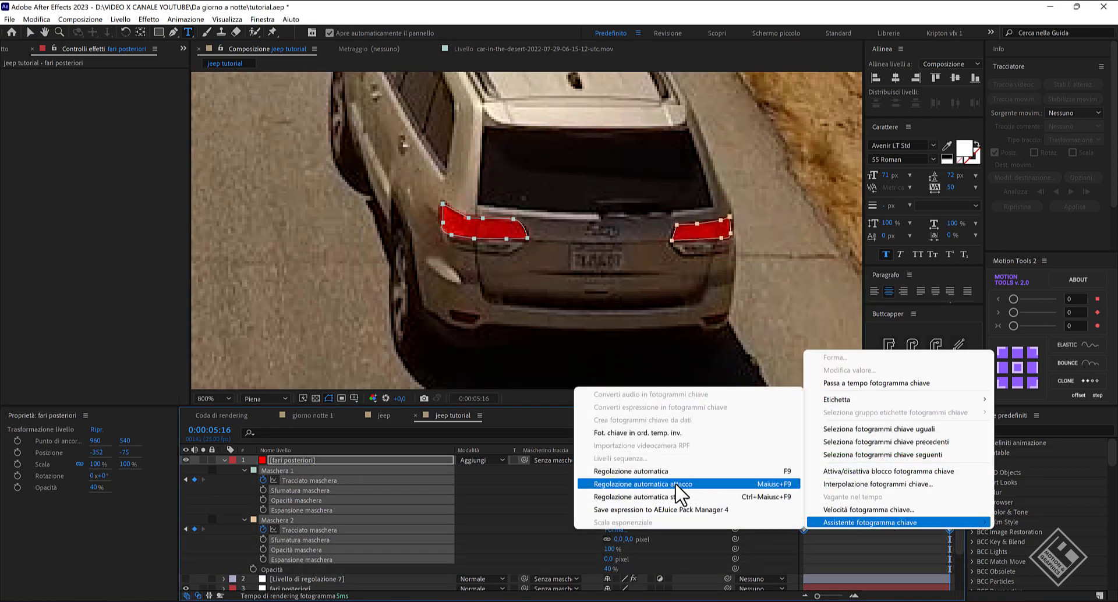
click(678, 424)
click(500, 460)
Step: Set the tail-light layer to Add blending at 70% opacity
click(520, 217)
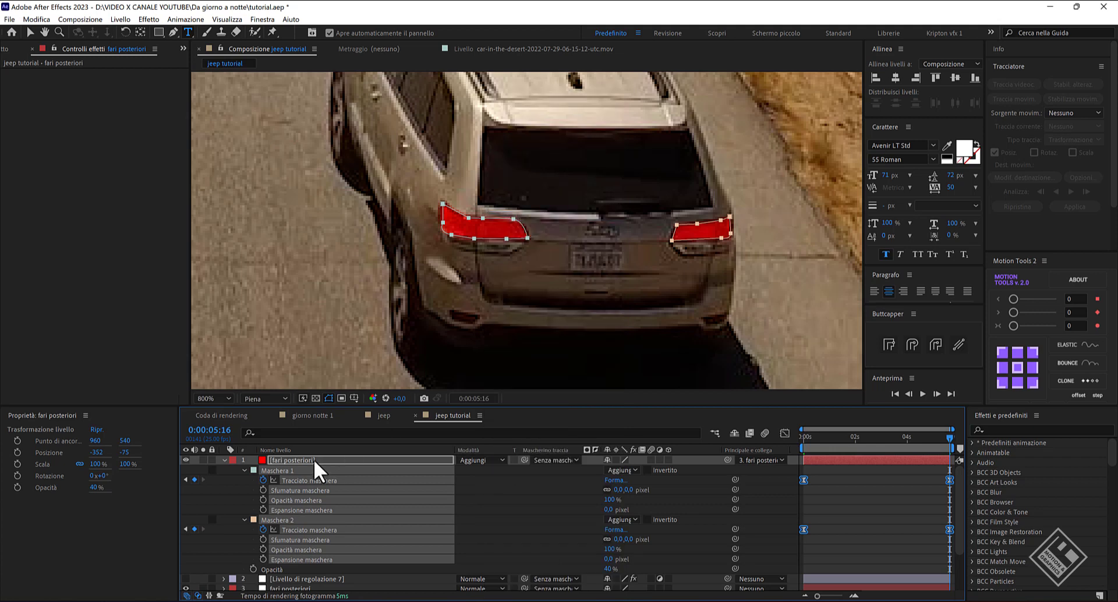
click(310, 460)
click(609, 569)
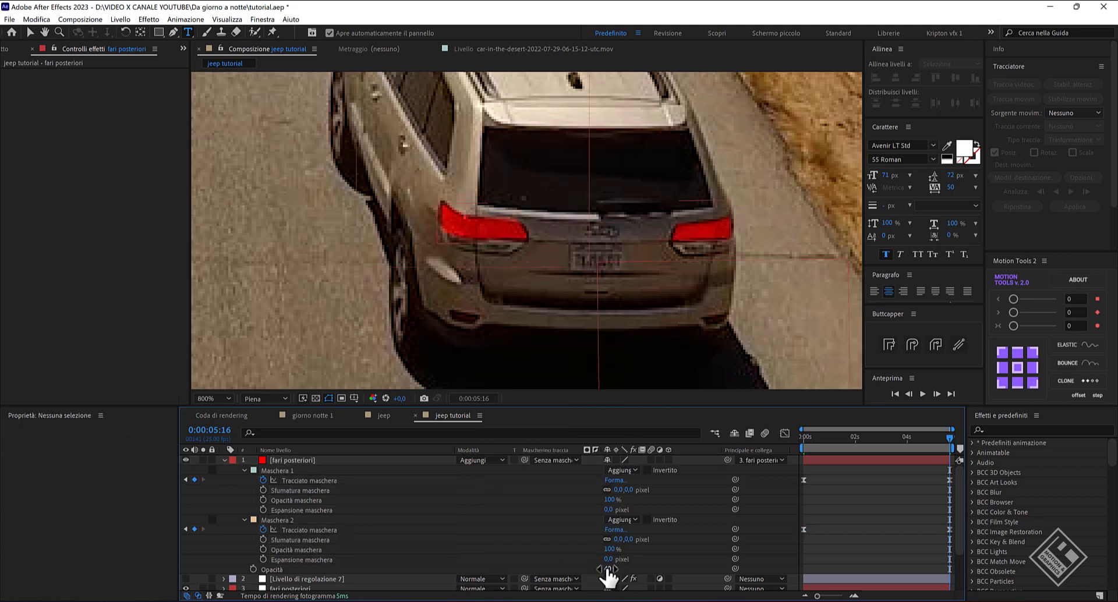
text(70)
key(Return)
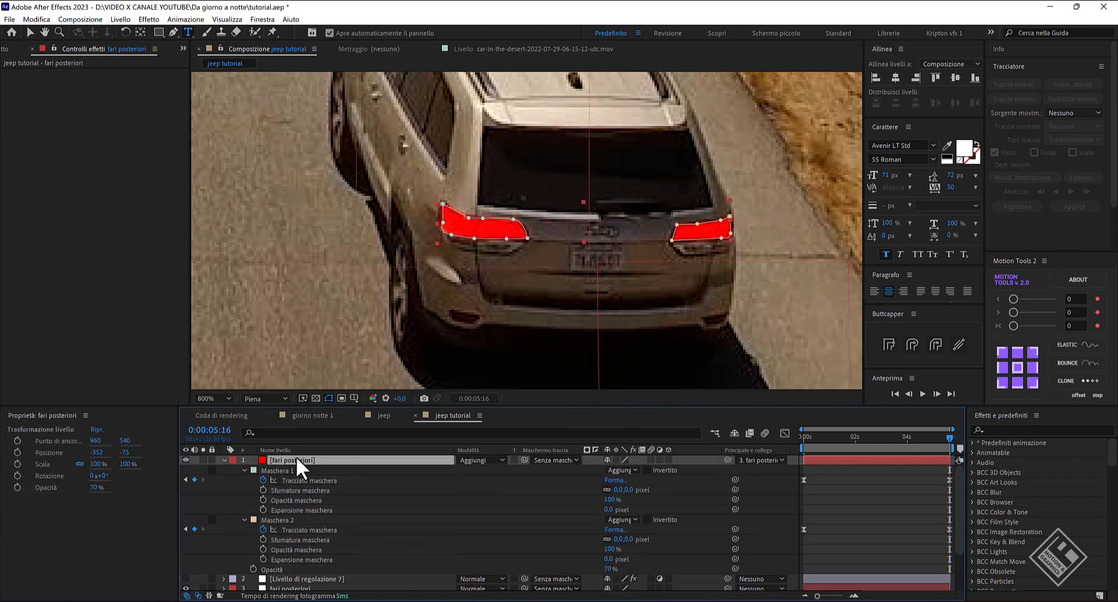
Step: Apply the Bagliore (Glow) effect through the quick effects search
key(ctrl+space)
text(baglio)
key(Return)
Step: Set the Glow radius to 0 and intensity to 0,1
key(v)
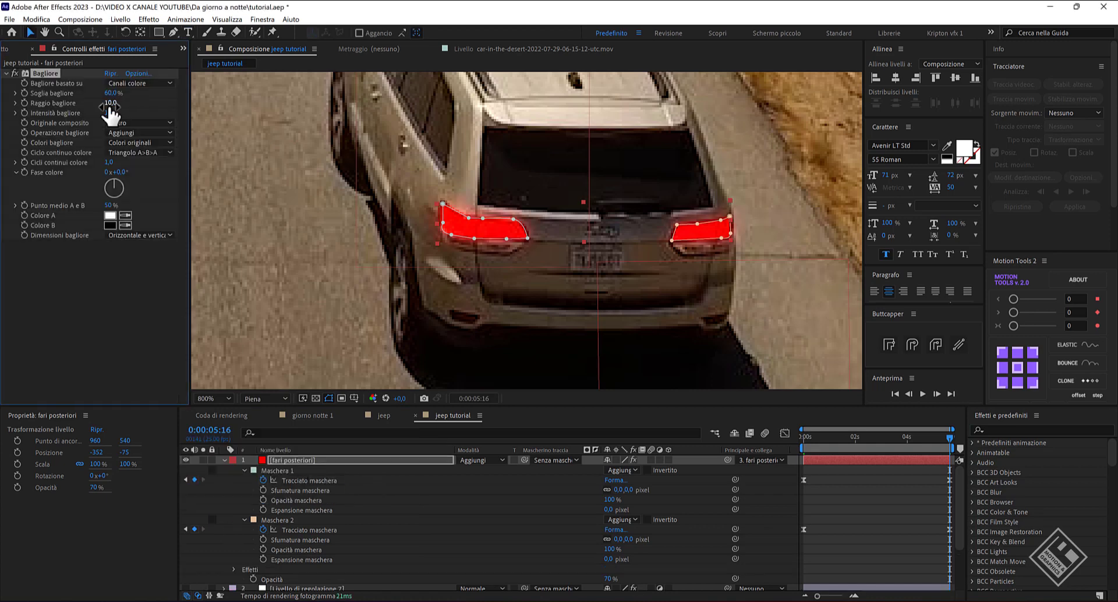
drag(110, 103, 16, 95)
text(0)
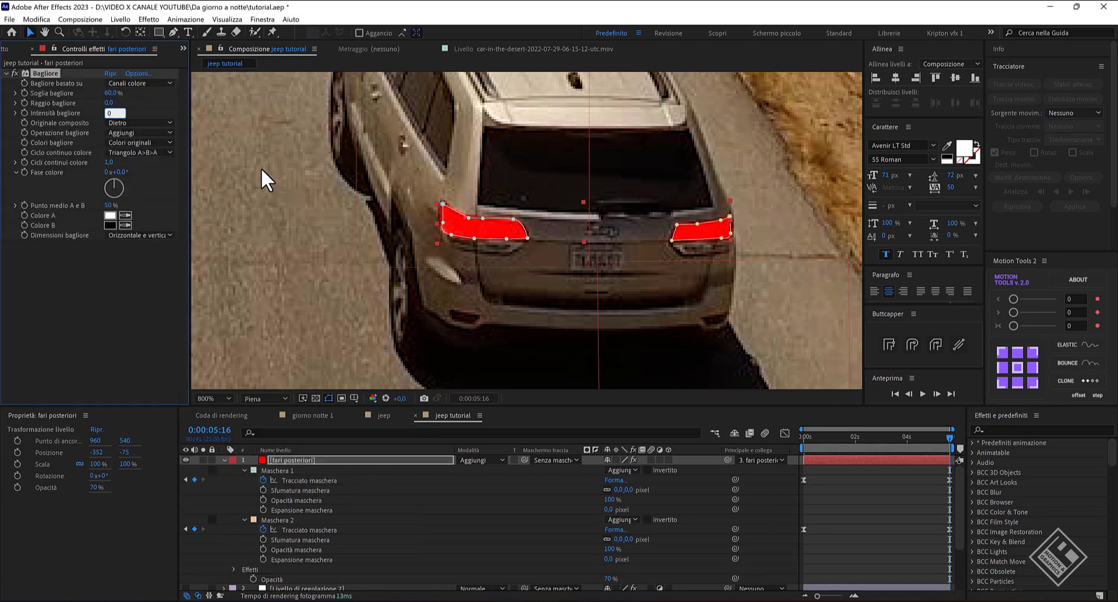
text(,1)
key(Return)
Step: Give both tail-light masks a 3 px feather and -1 px expansion
scroll(439, 242, up, 2)
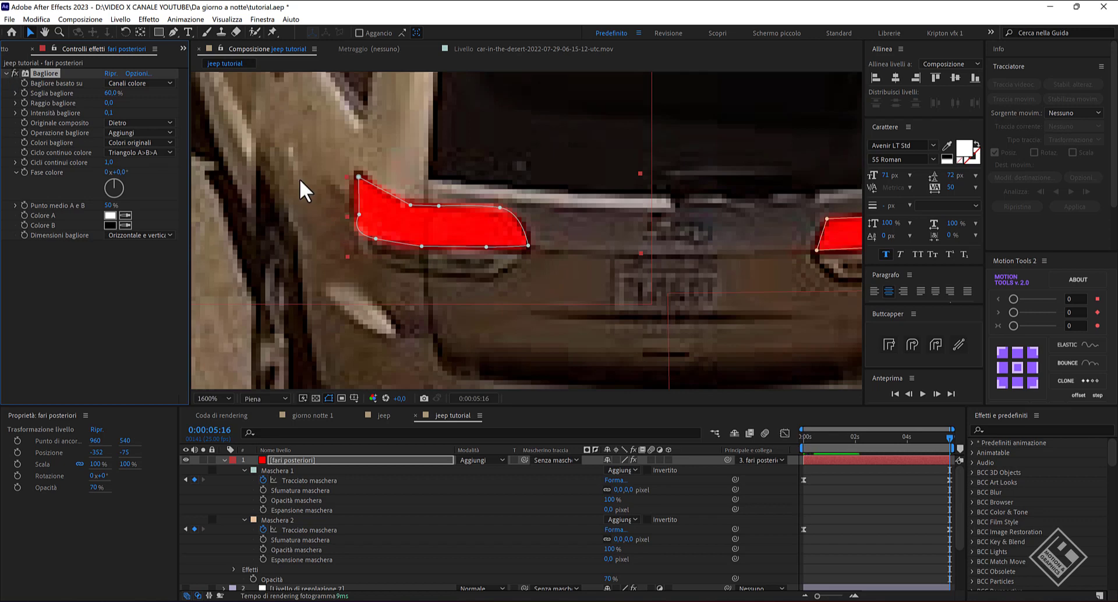
drag(754, 263, 628, 249)
key(v)
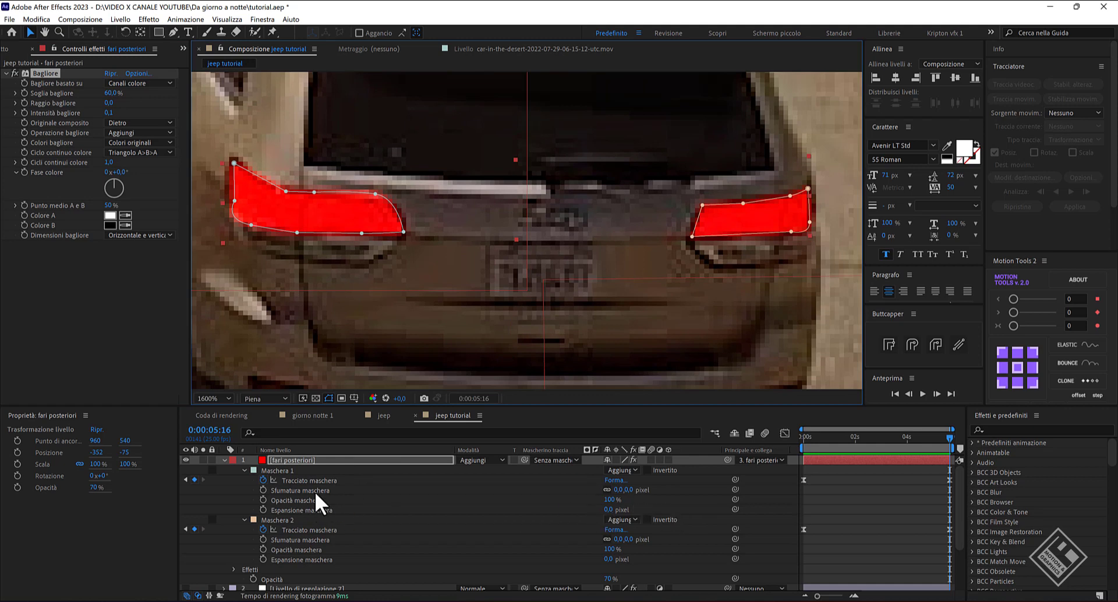
click(288, 470)
shift+click(286, 519)
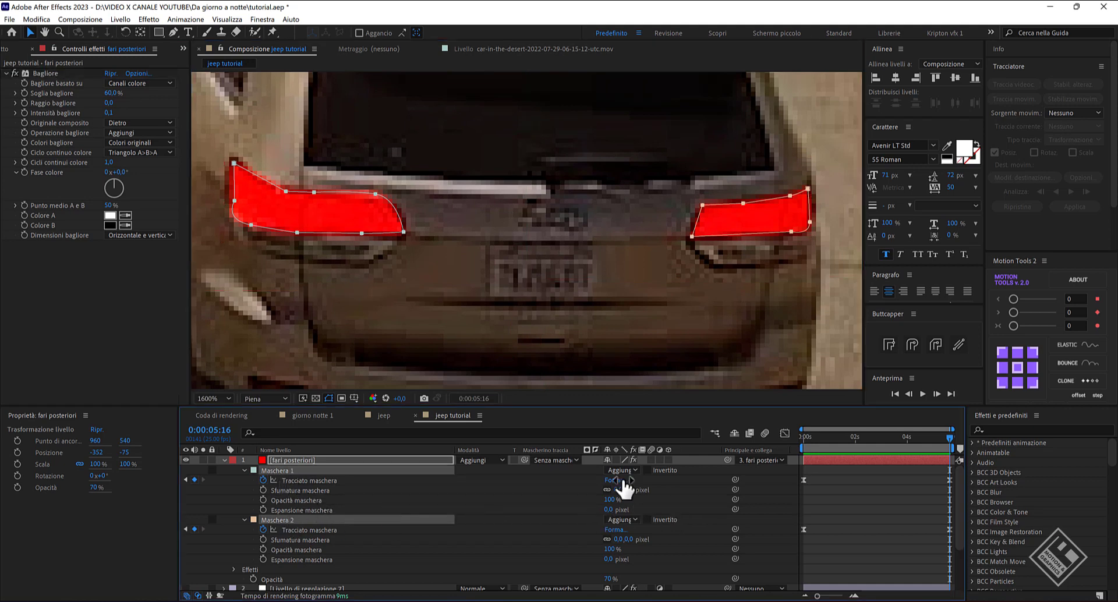
drag(634, 490, 636, 491)
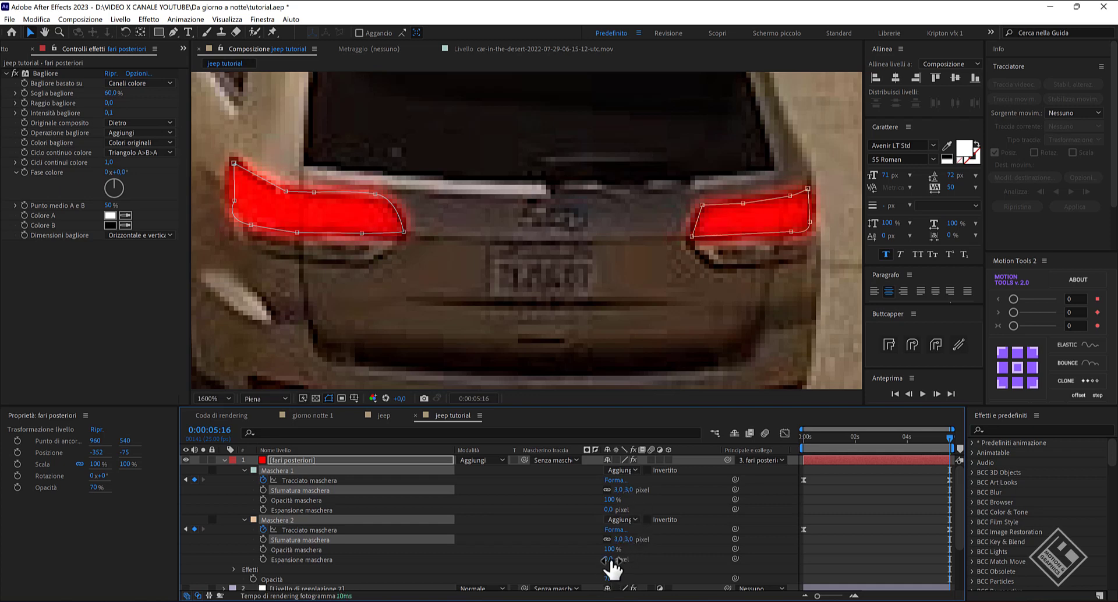
drag(610, 560, 609, 559)
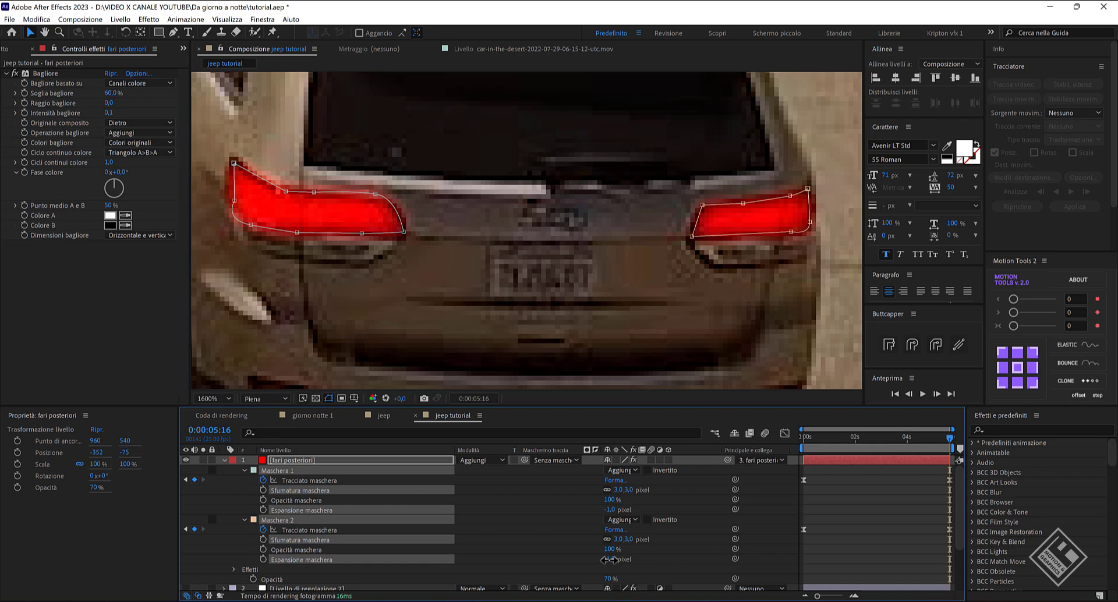
click(616, 564)
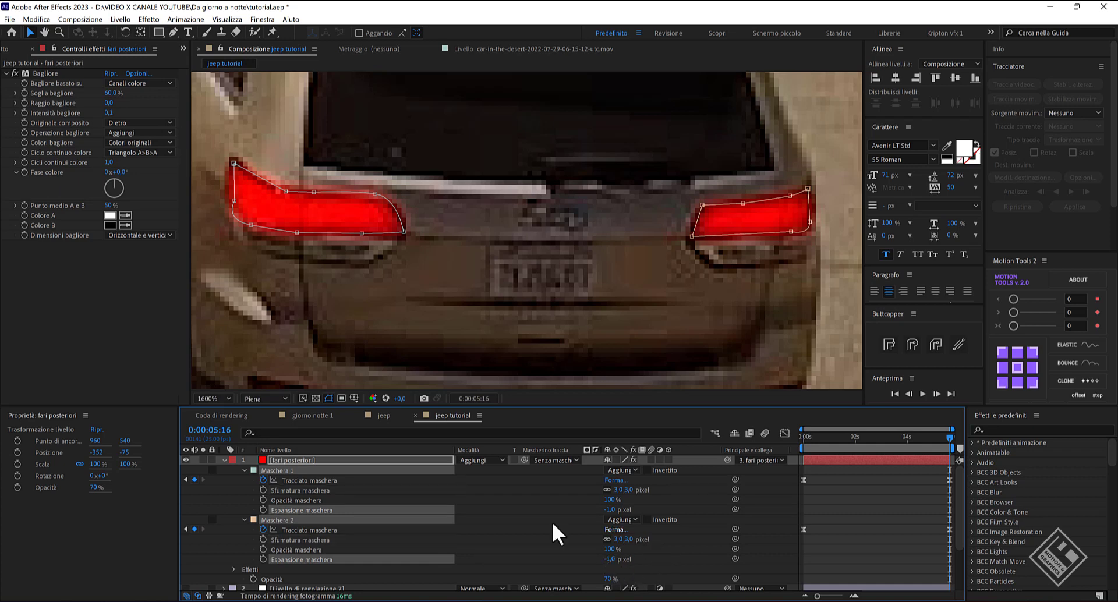
key(alt+slash)
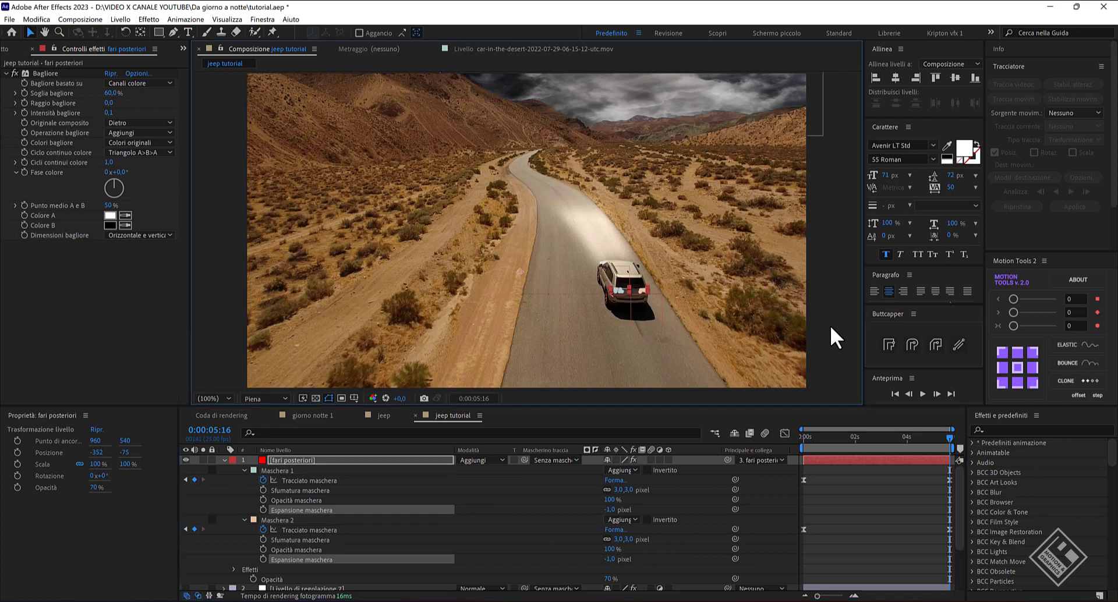
Step: Scrub back to check the tail-light tracking, then play a preview of the night scene
drag(949, 436, 823, 437)
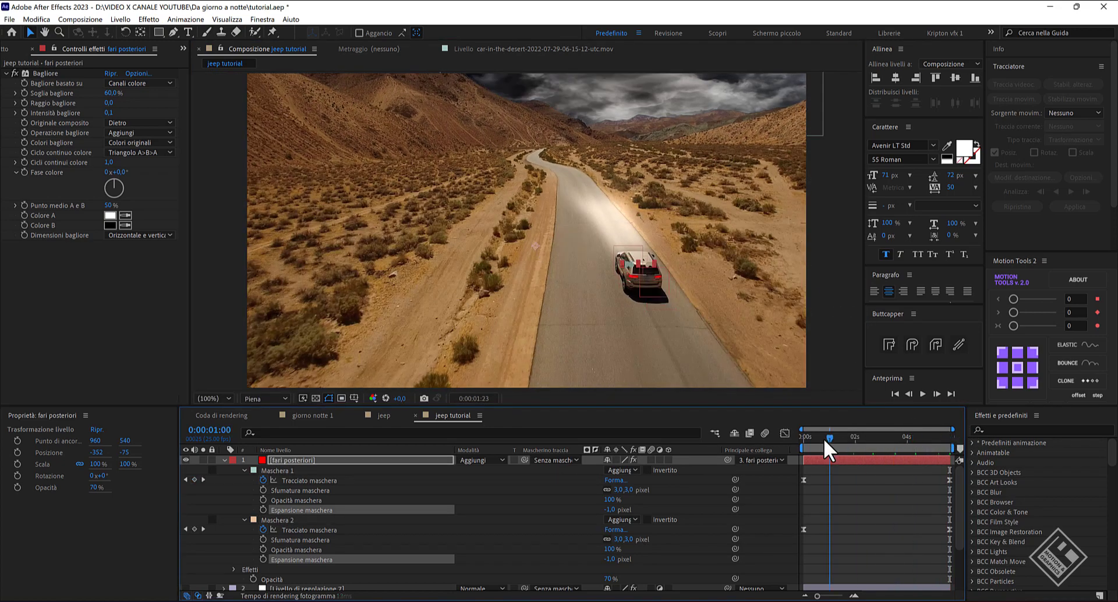
click(822, 358)
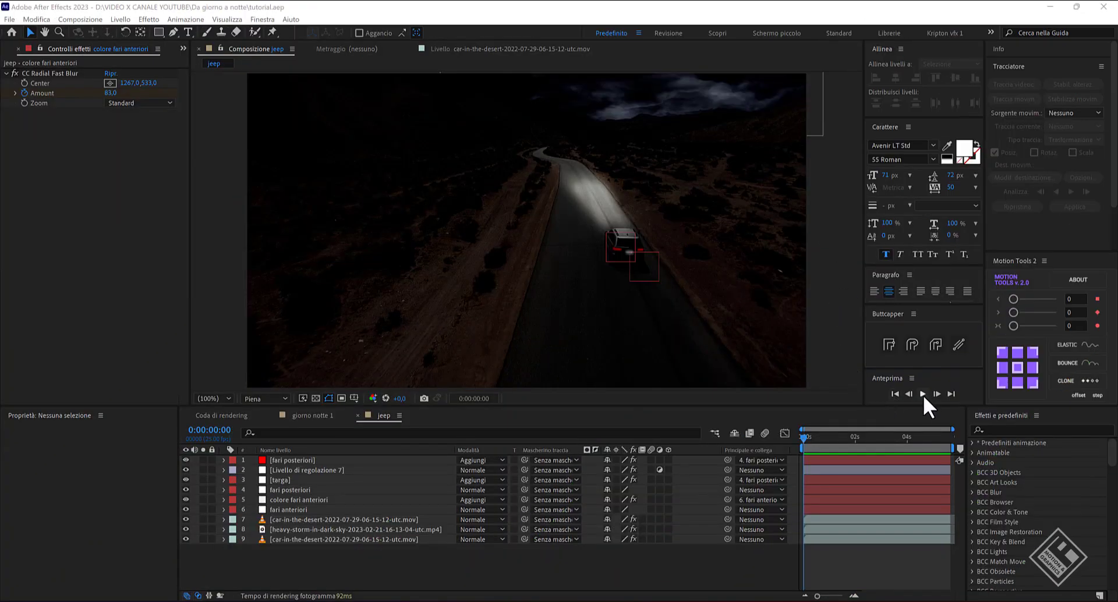
click(922, 393)
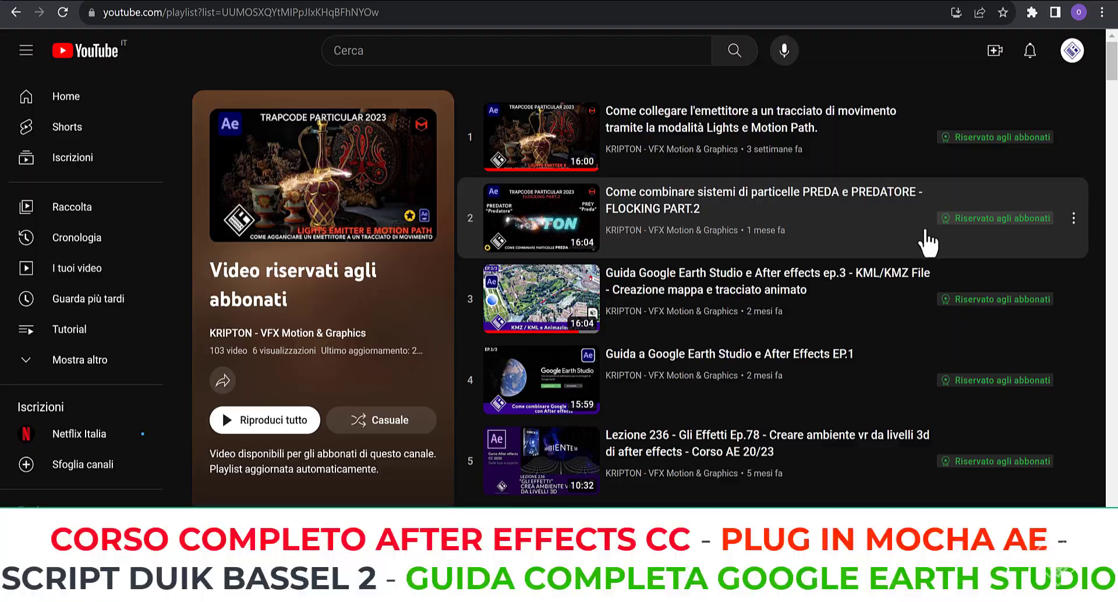
Step: Scroll down through the members-only videos playlist
scroll(699, 350, down, 2)
scroll(706, 340, down, 5)
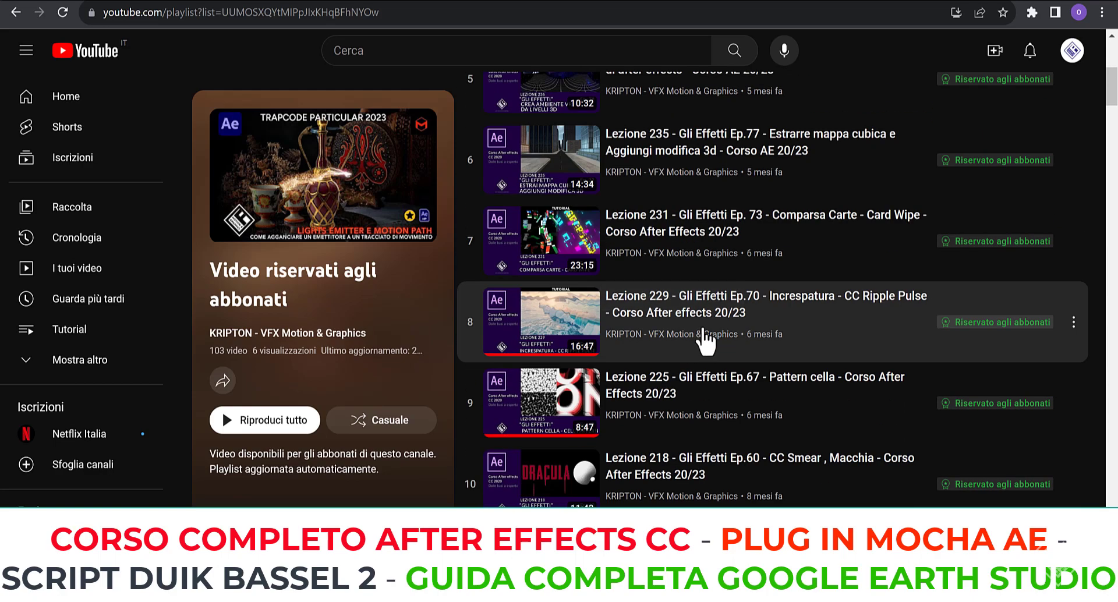
scroll(707, 340, down, 5)
mouse_move(1110, 112)
mouse_down()
mouse_move(1113, 399)
mouse_move(1098, 42)
mouse_up()
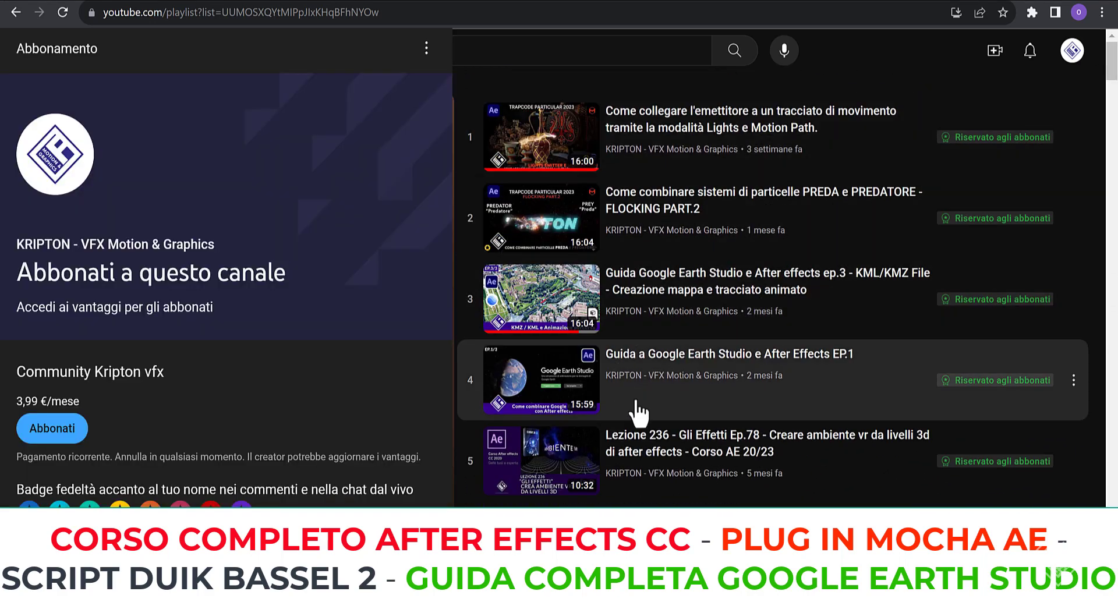
Step: Go back to the channel's home page and switch to its Community tab
click(16, 15)
scroll(637, 375, up, 3)
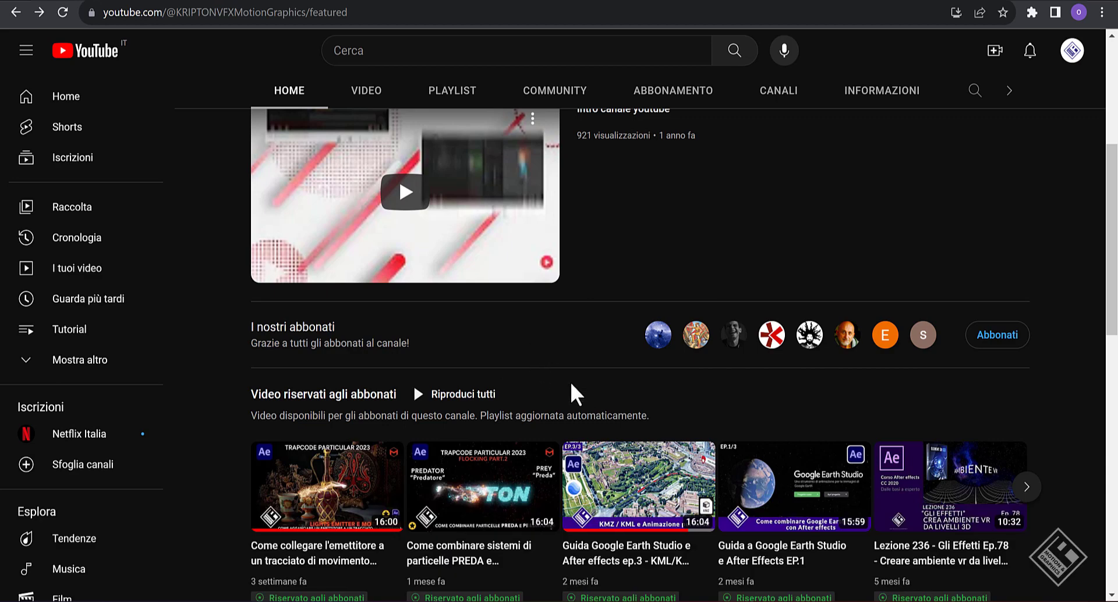
scroll(571, 385, up, 2)
click(549, 143)
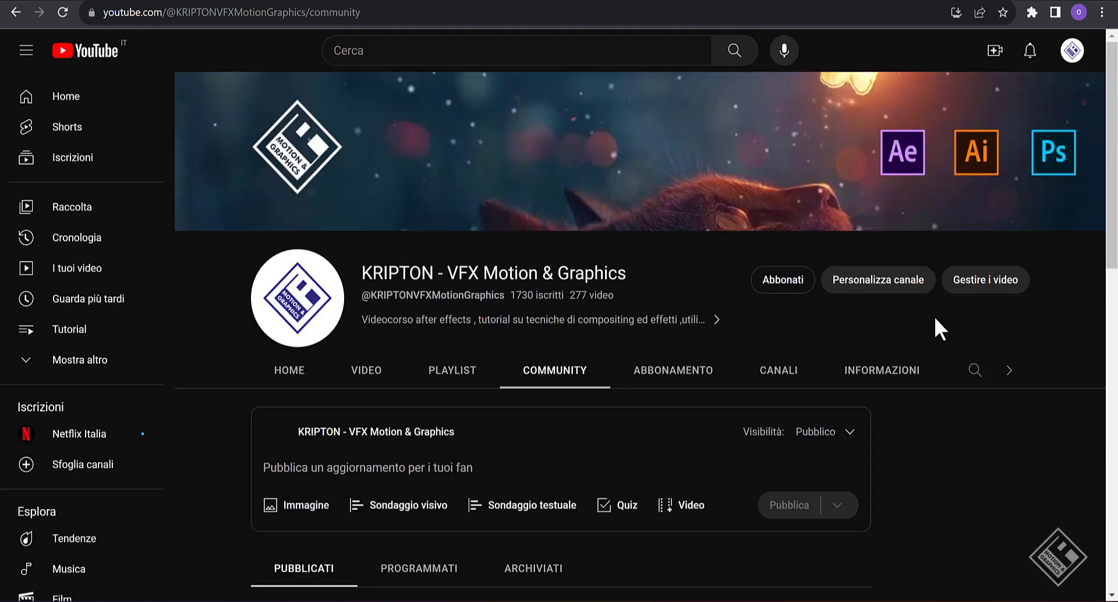
Step: Browse the community posts, including the poll with 81% favouring step-by-step explanations
scroll(934, 318, down, 8)
scroll(933, 319, down, 4)
scroll(933, 319, down, 3)
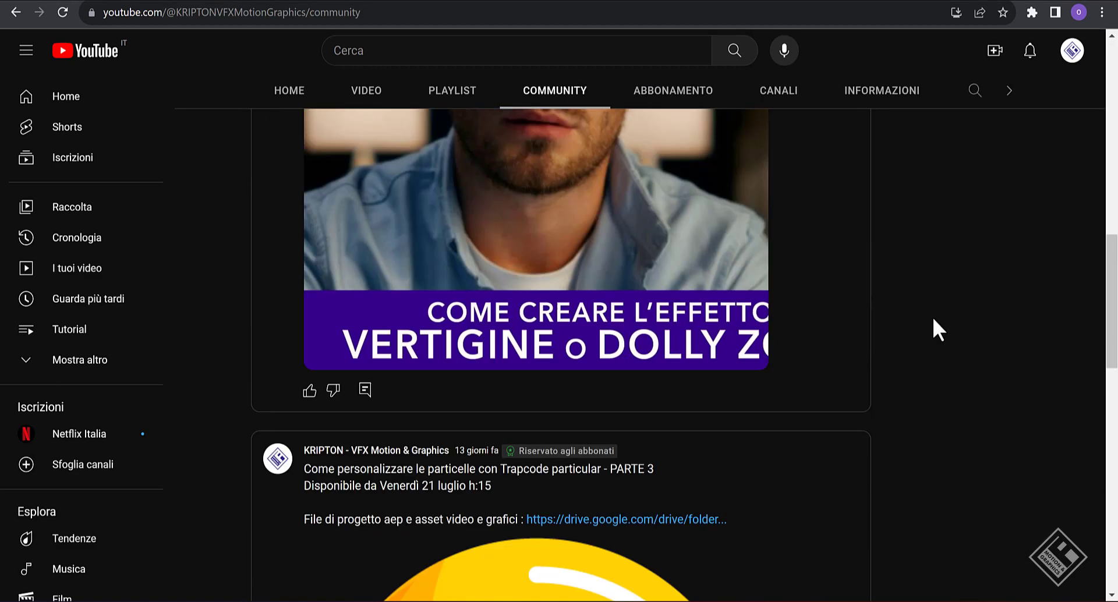
scroll(933, 319, down, 6)
scroll(933, 319, down, 4)
scroll(933, 319, down, 4)
scroll(932, 320, down, 2)
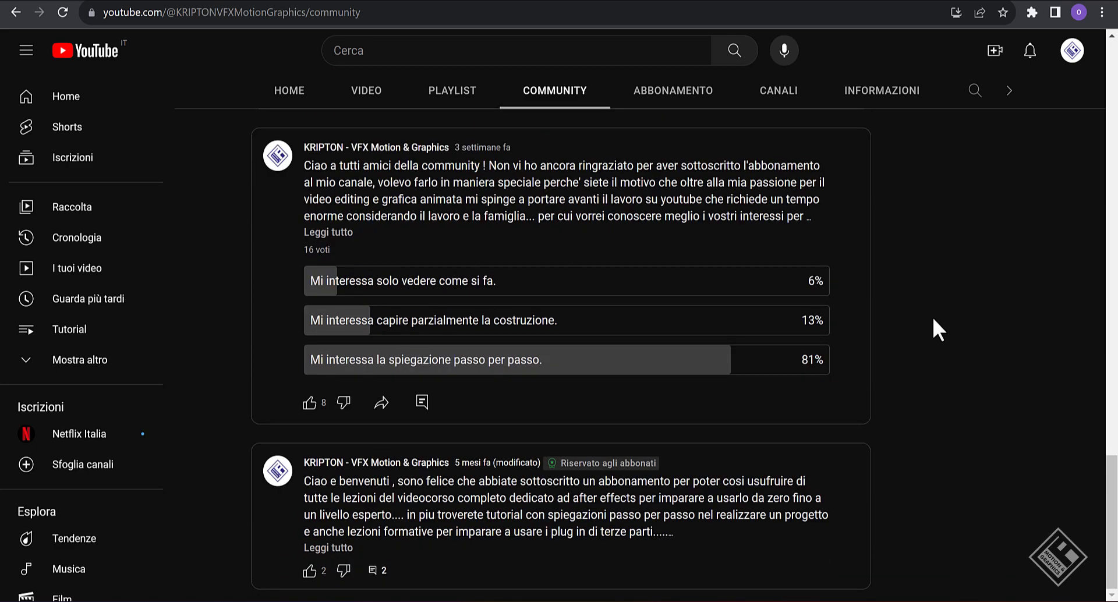
scroll(933, 320, up, 6)
scroll(934, 320, up, 10)
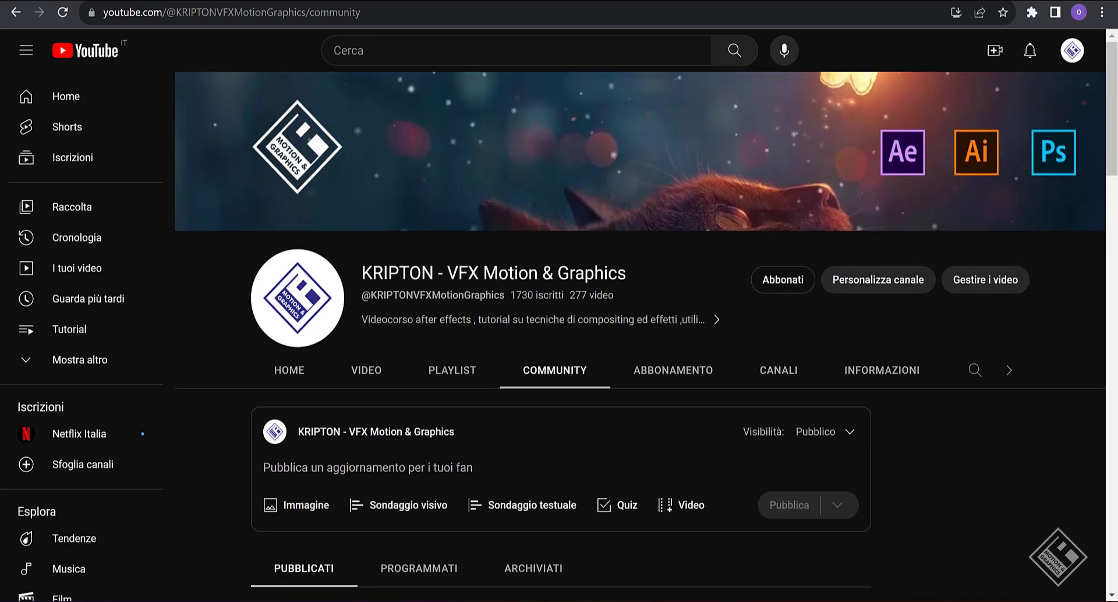